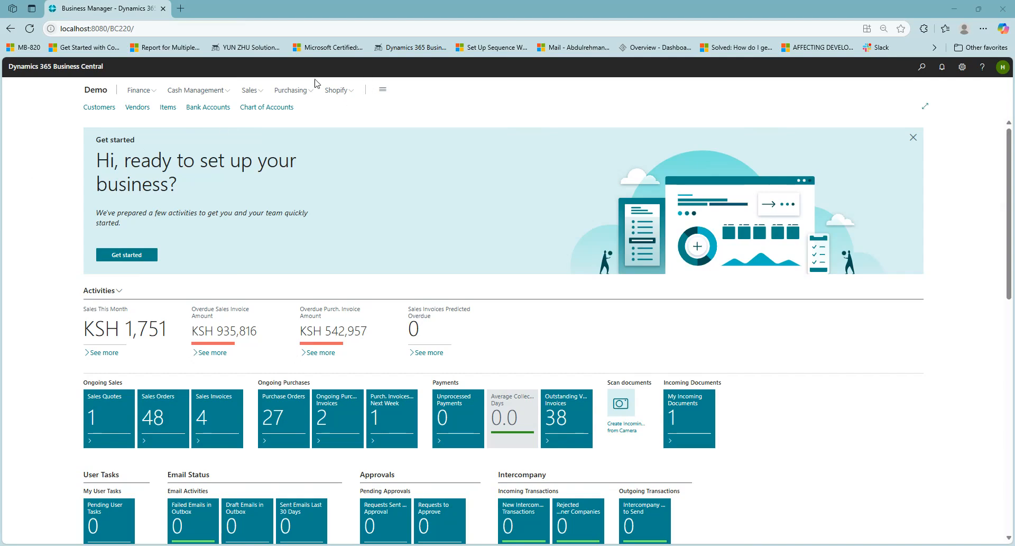
click(200, 91)
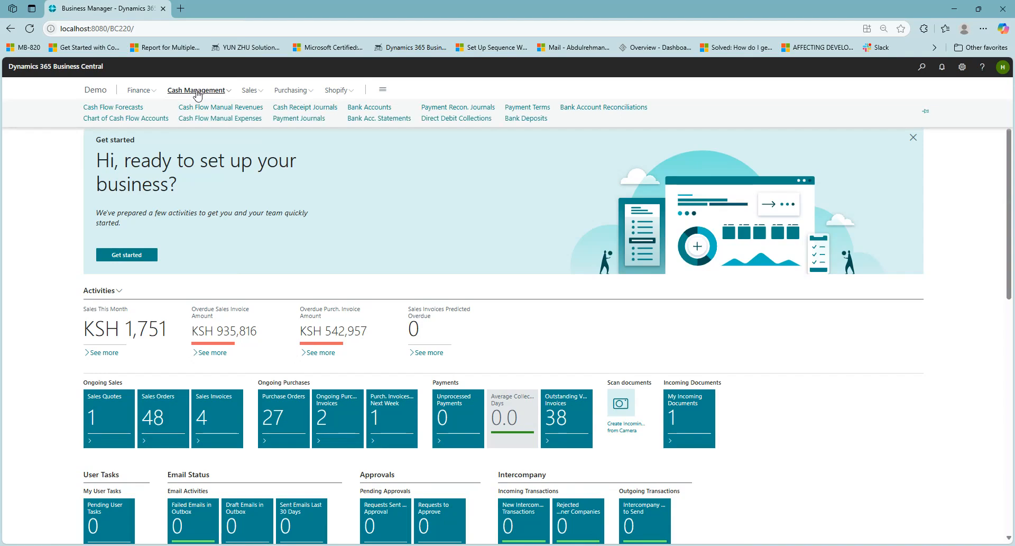
click(197, 91)
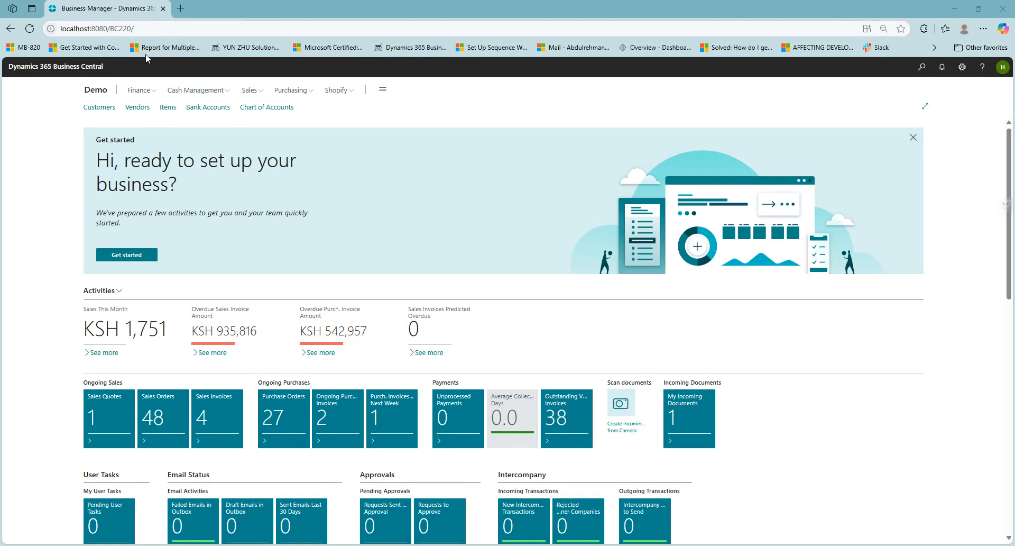
click(210, 92)
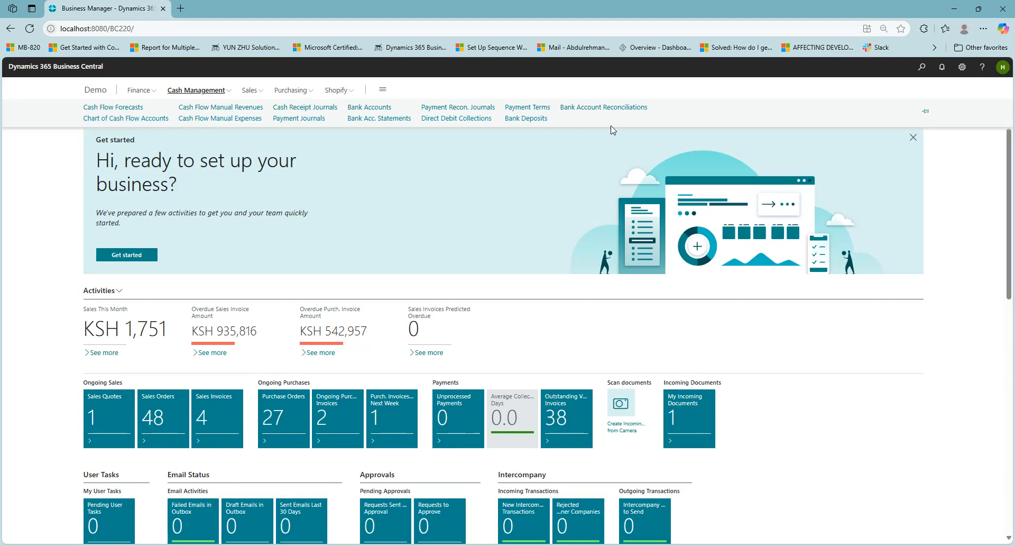
Step: Search for "assisted" and open the Assisted Setup page
click(920, 74)
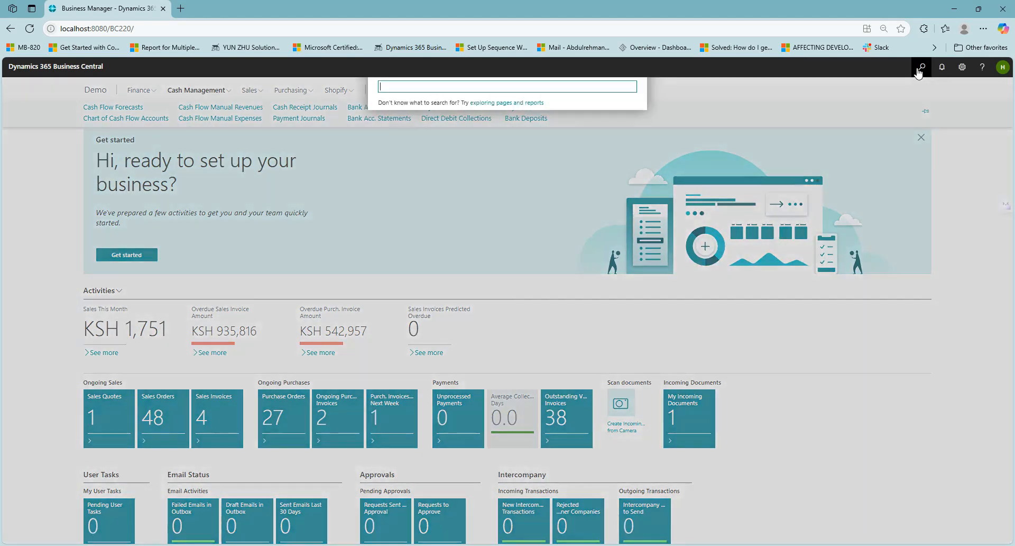
text(assisted)
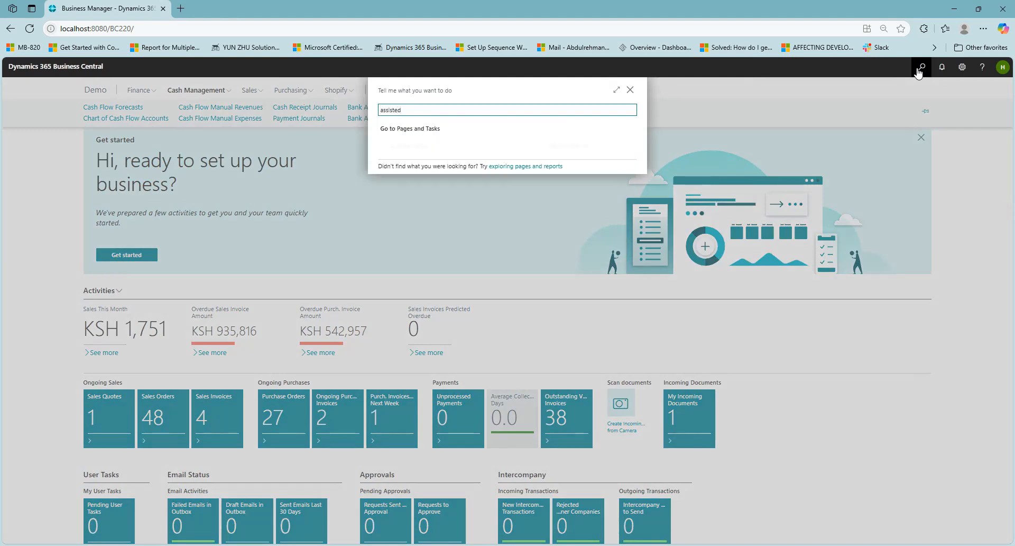
click(426, 154)
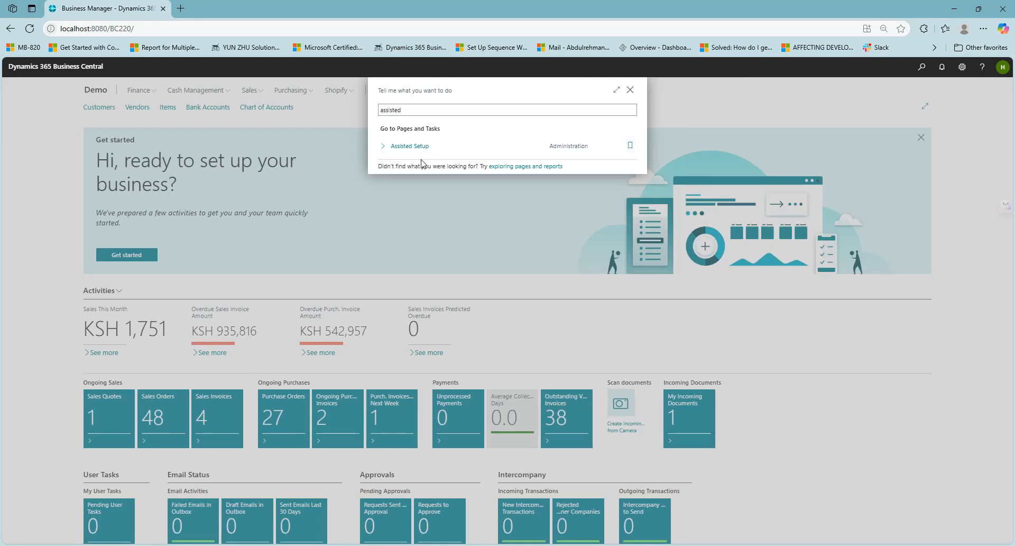
click(403, 145)
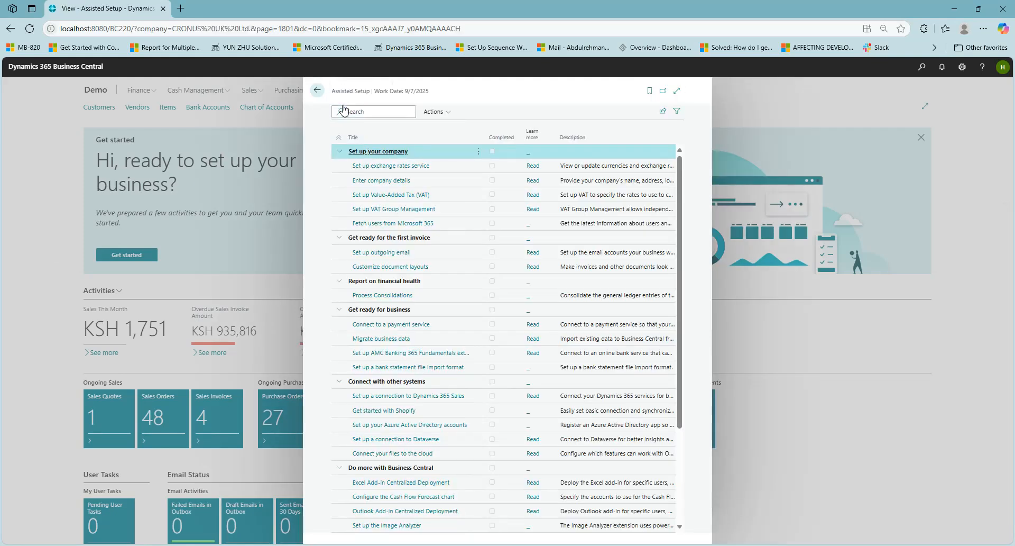
Step: Find the Configure the Cash Flow Forecast chart guide by searching "cash", start it and agree to delete the existing forecast setup
click(344, 111)
text(cash)
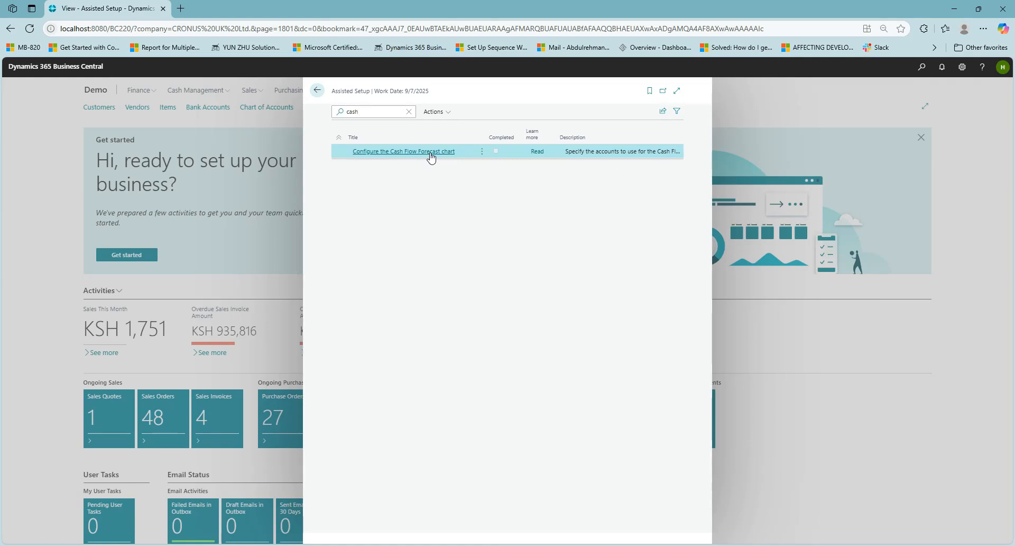
click(431, 154)
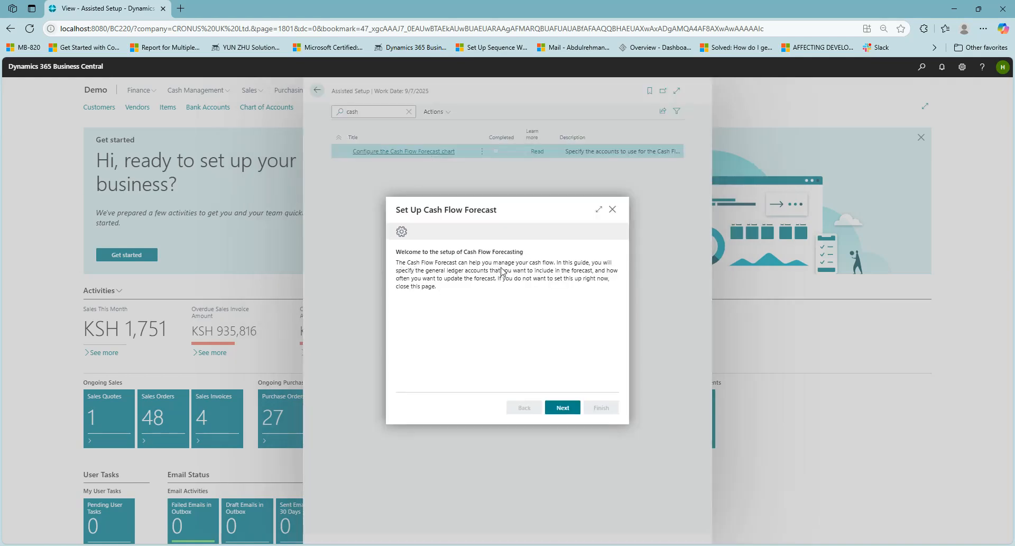
click(557, 409)
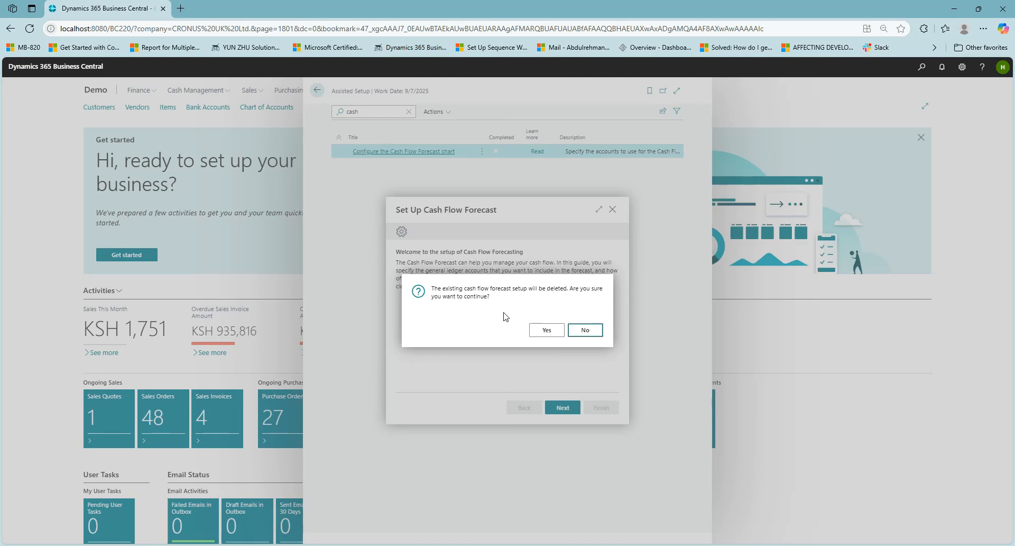
click(545, 330)
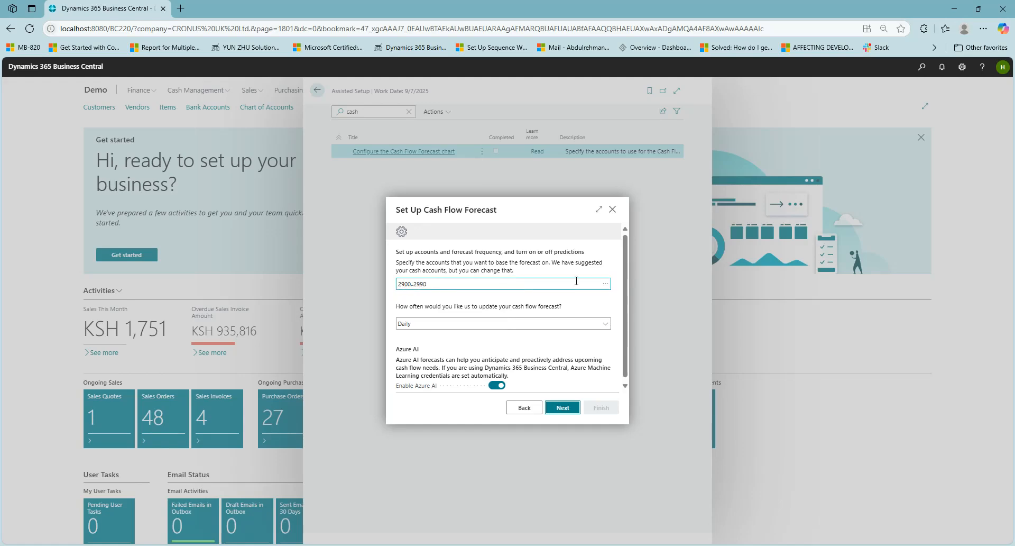
Step: Examine the G/L account list available for the forecast's cash accounts and close it without choosing one
click(606, 287)
scroll(430, 265, down, 10)
scroll(430, 265, down, 9)
scroll(432, 265, up, 16)
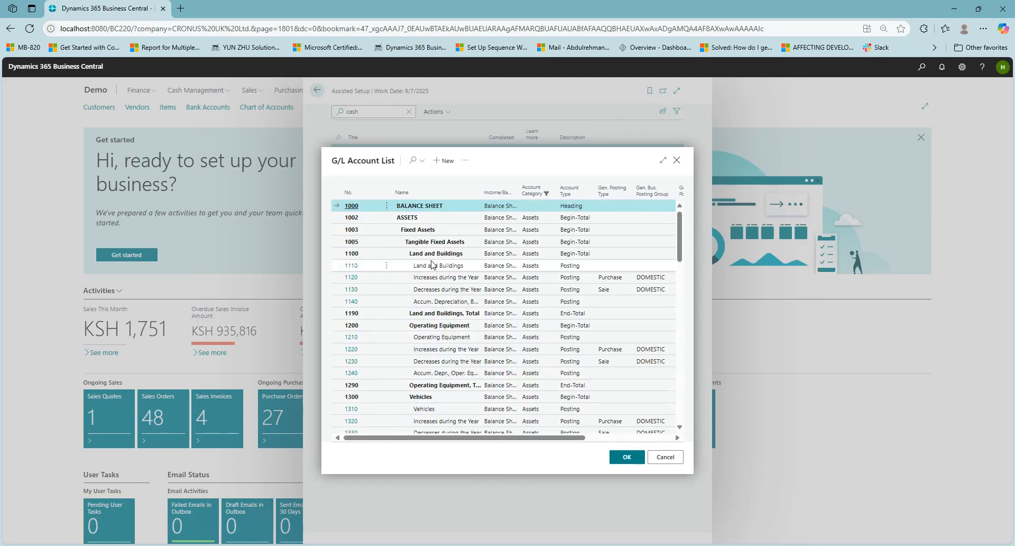
click(676, 160)
Step: Set the cash flow forecast update frequency to Weekly, disable Azure AI and continue to the tax questions
click(428, 327)
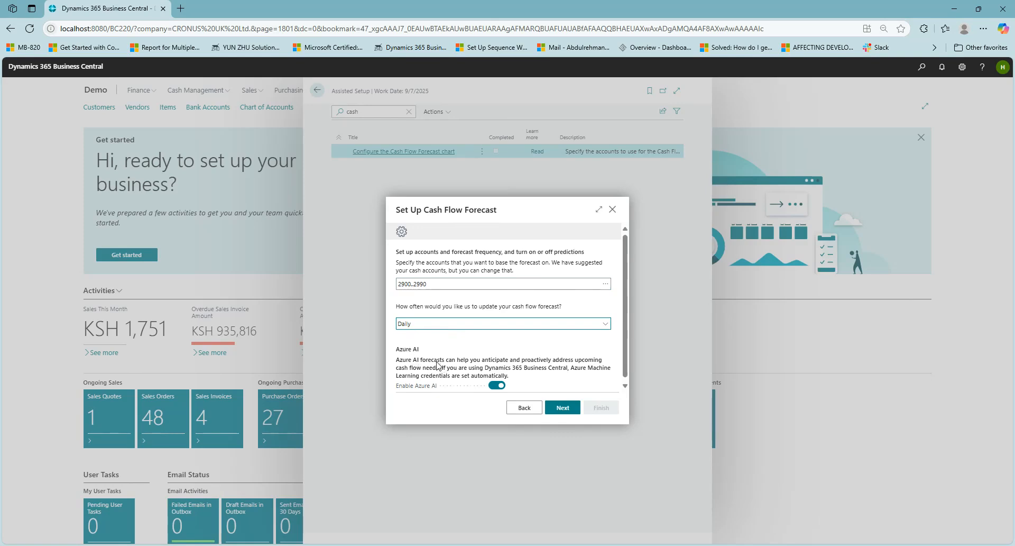
key(Down)
scroll(518, 339, down, 1)
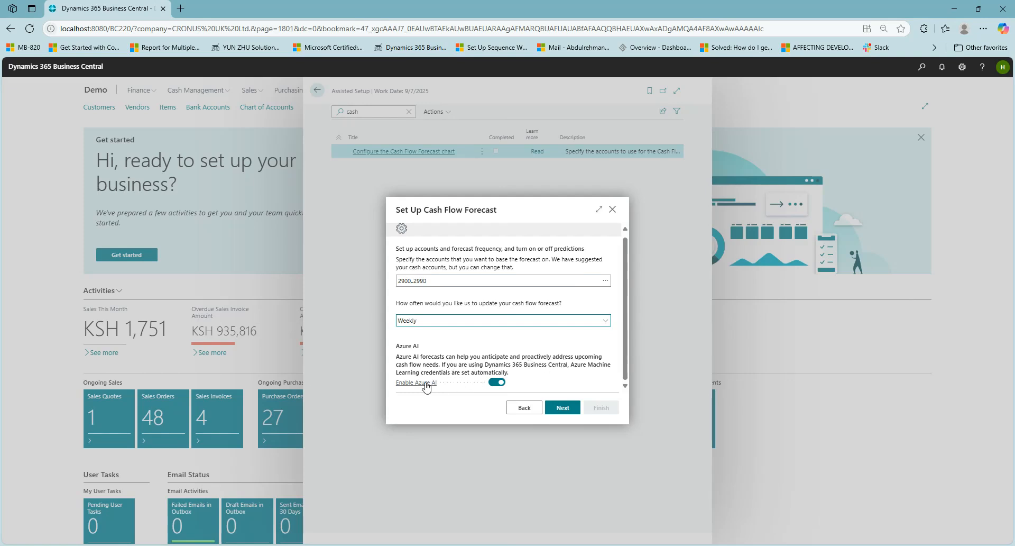
click(497, 384)
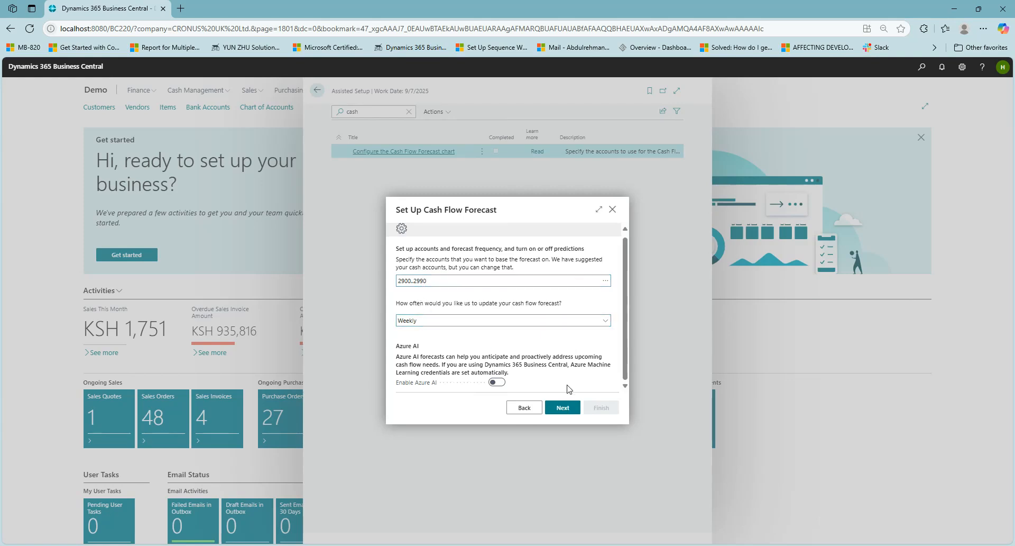
click(564, 408)
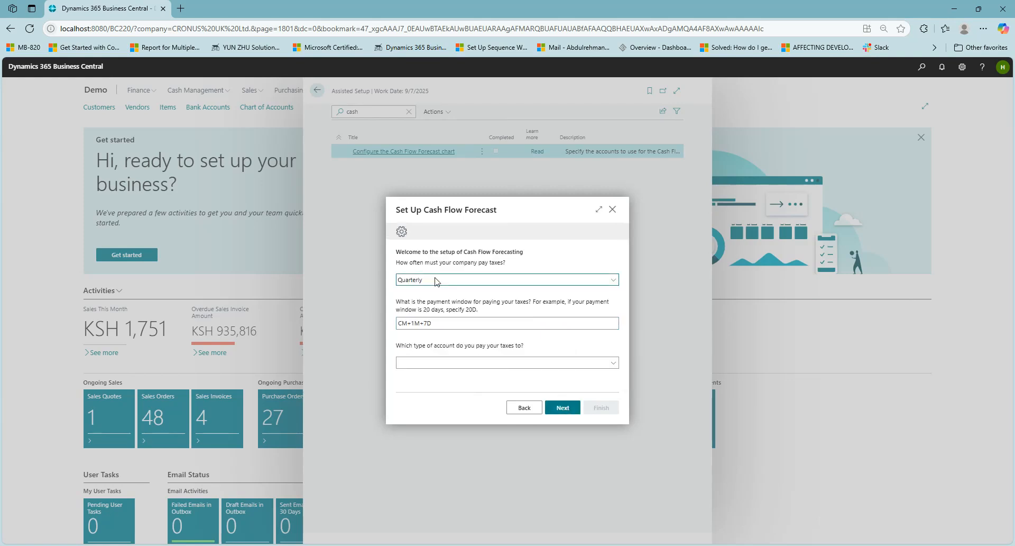
Step: Set the company's tax payment frequency to Monthly and the type of account taxes are paid to as G/L Account
click(433, 296)
click(479, 365)
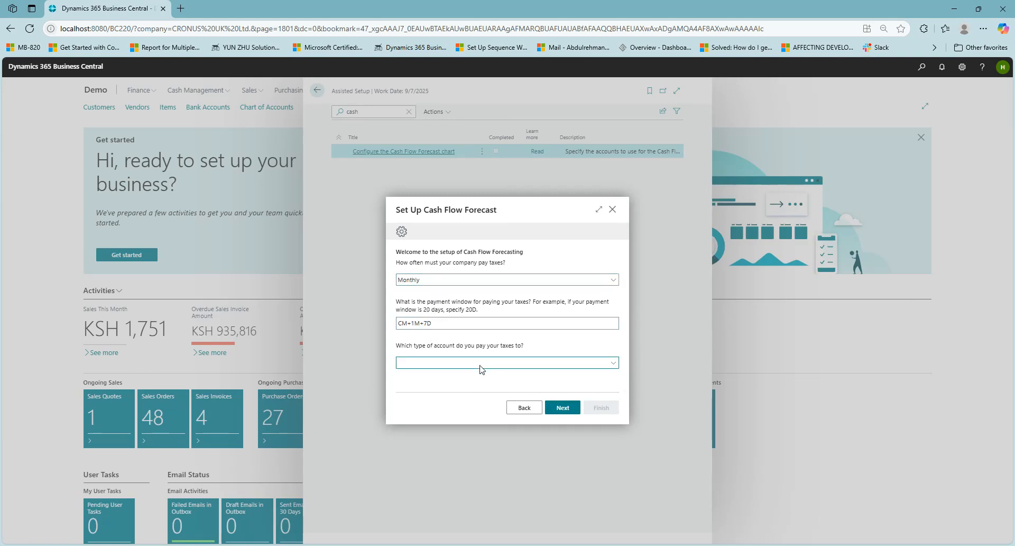
click(447, 406)
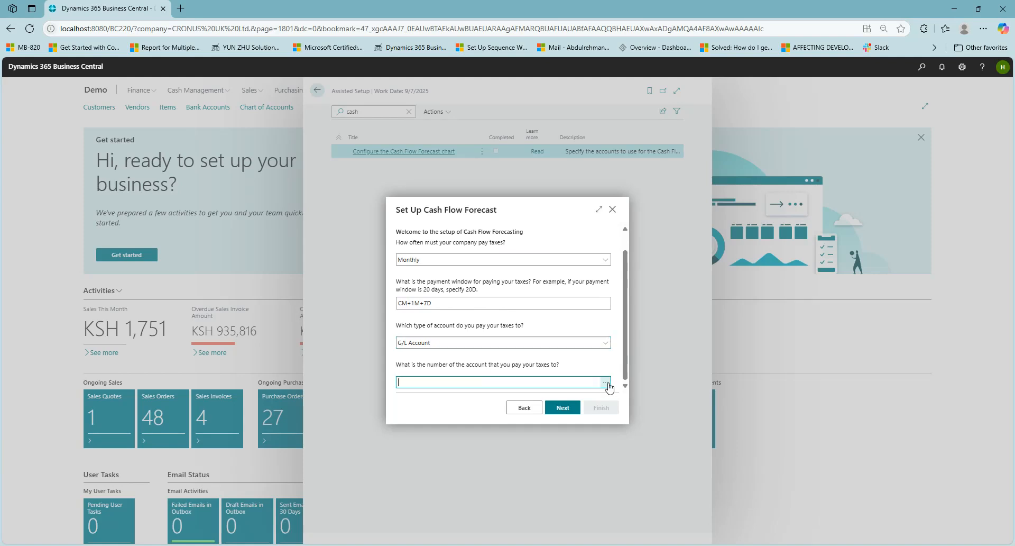
Step: Filter the G/L accounts by "vat" and set VAT Payable, 5780, as the account taxes are paid to
click(608, 386)
click(414, 161)
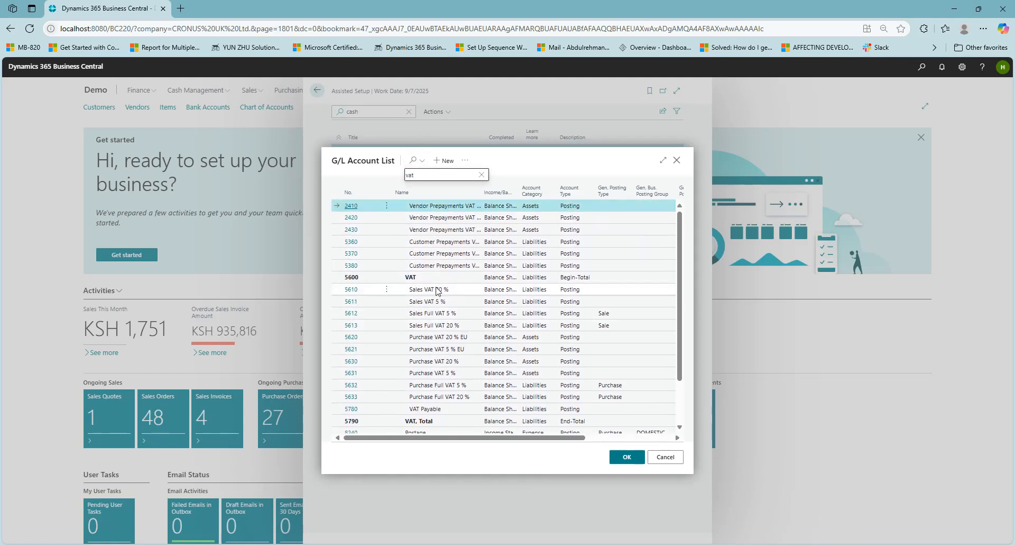
scroll(454, 264, down, 2)
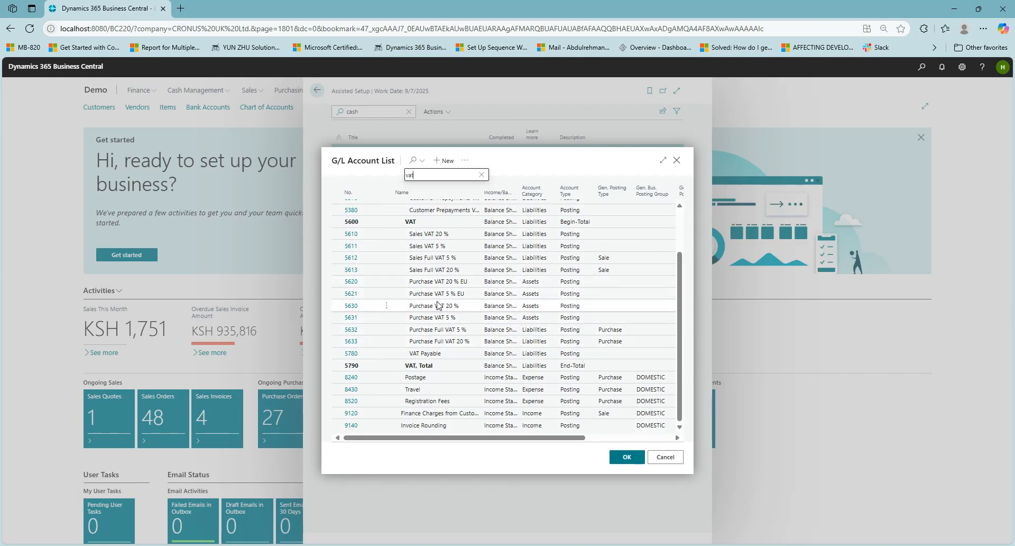
scroll(478, 312, up, 2)
scroll(479, 312, down, 2)
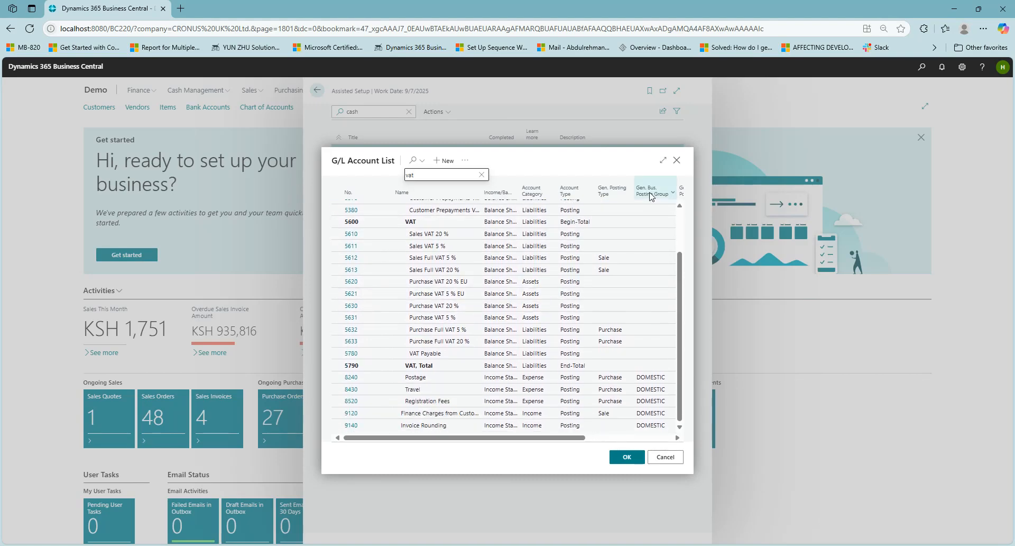
click(677, 160)
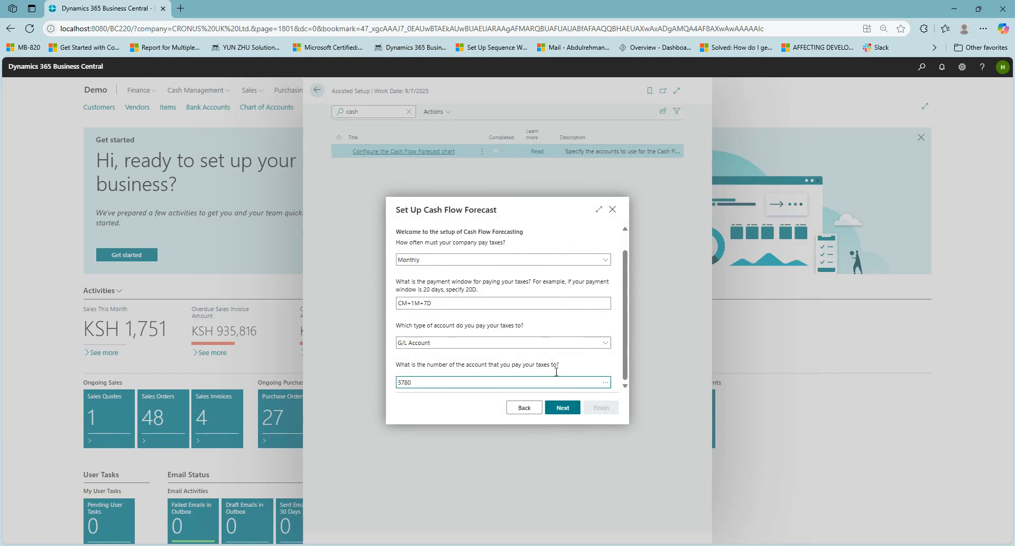
click(550, 222)
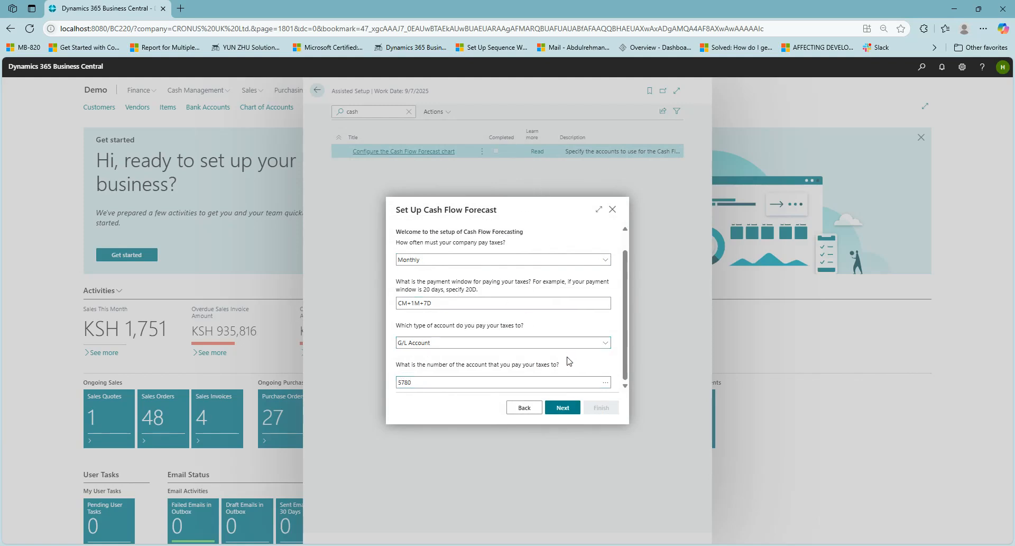
Step: Finish the cash flow forecast setup guide and leave the Assisted Setup page
click(563, 408)
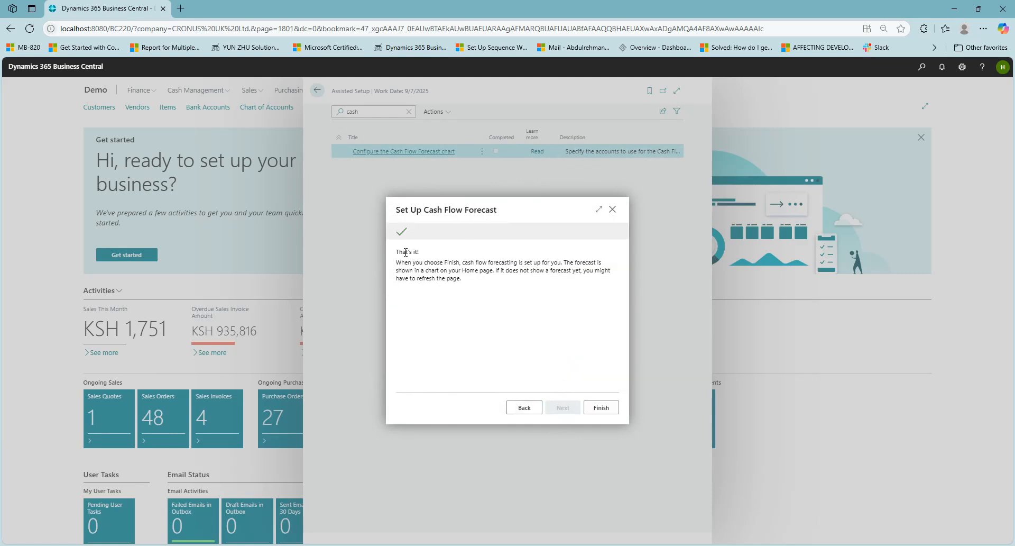
click(612, 409)
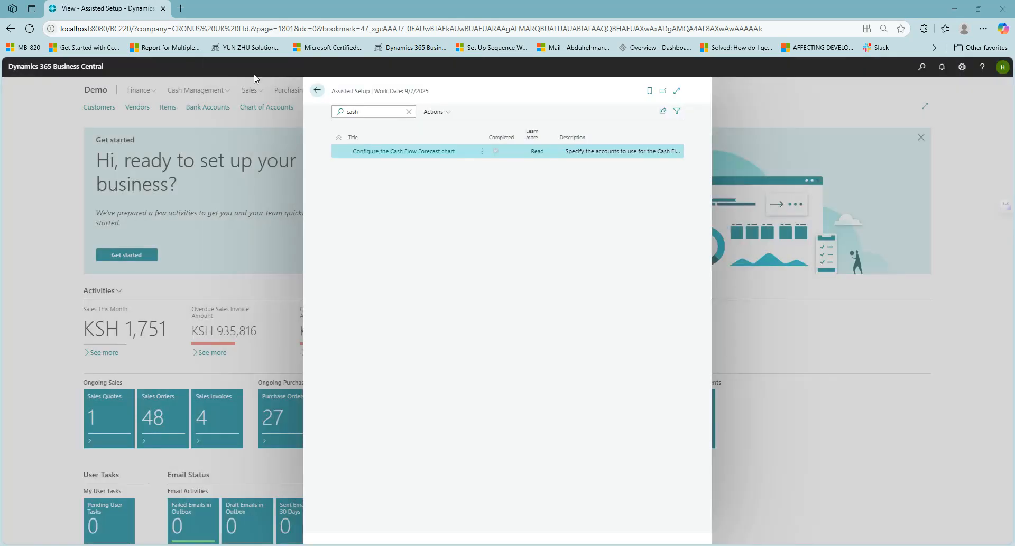
click(319, 92)
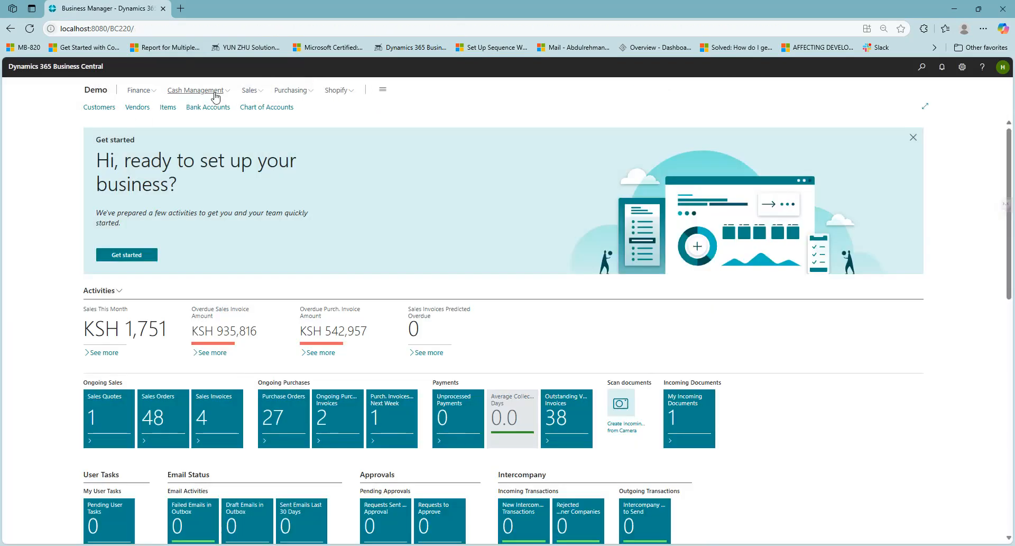
Step: Open the card of the 7-PURCHASE ORDERS account from the Chart of Cash Flow Accounts
click(209, 91)
click(121, 119)
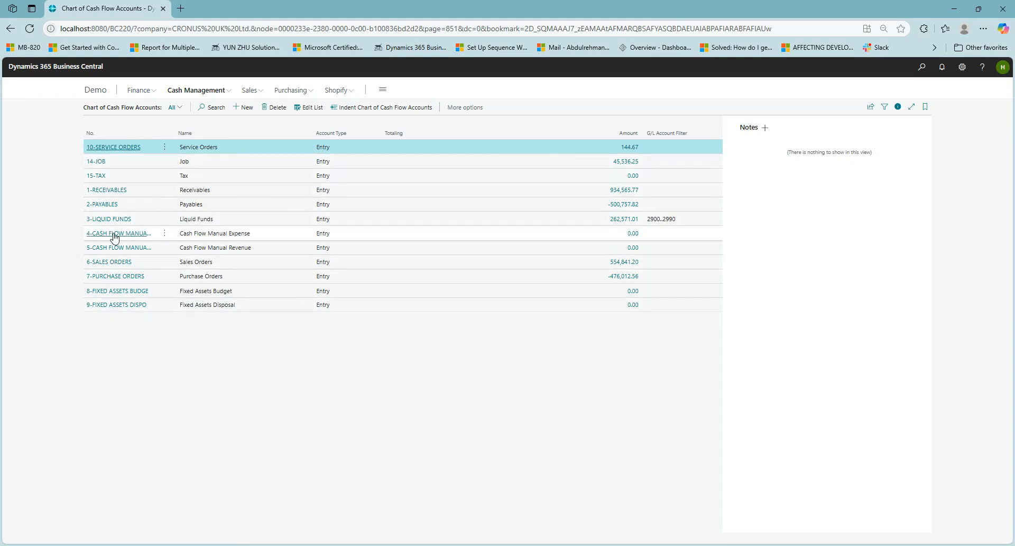
click(135, 277)
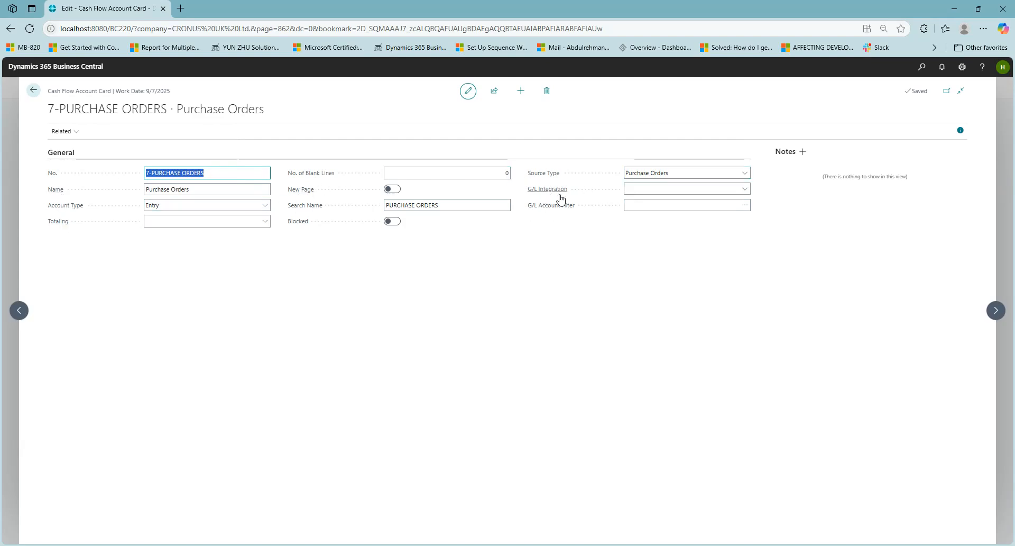
Step: Examine the Purchase Orders card's G/L Integration and G/L Account Filter choices, and return to the account list without changes
mouse_move(556, 198)
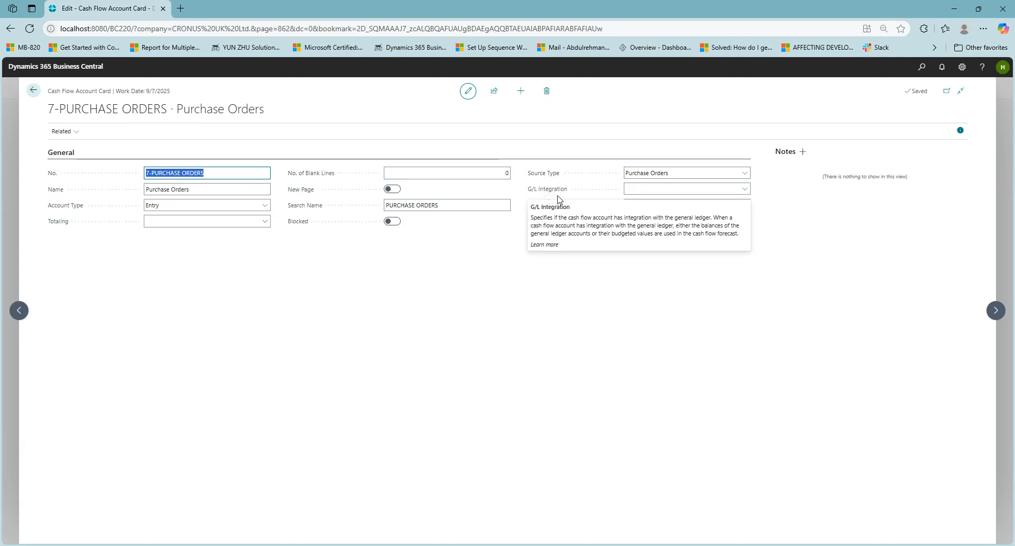
click(748, 194)
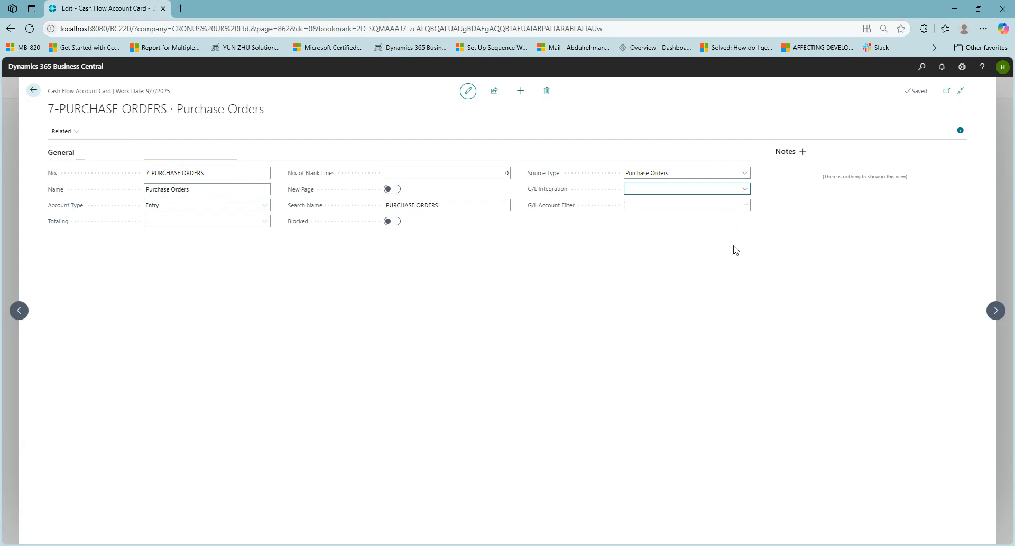
click(678, 278)
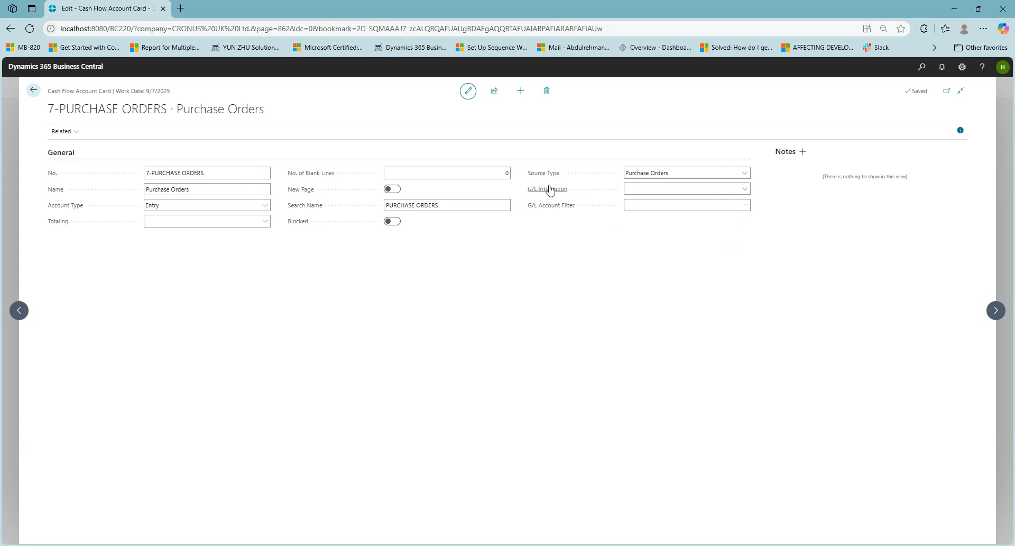
click(745, 206)
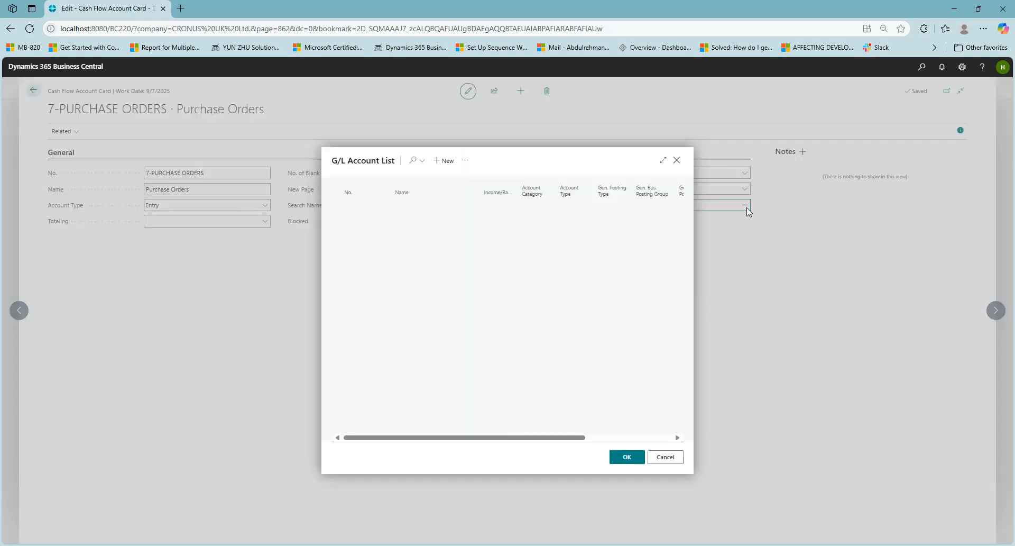
click(677, 160)
click(33, 90)
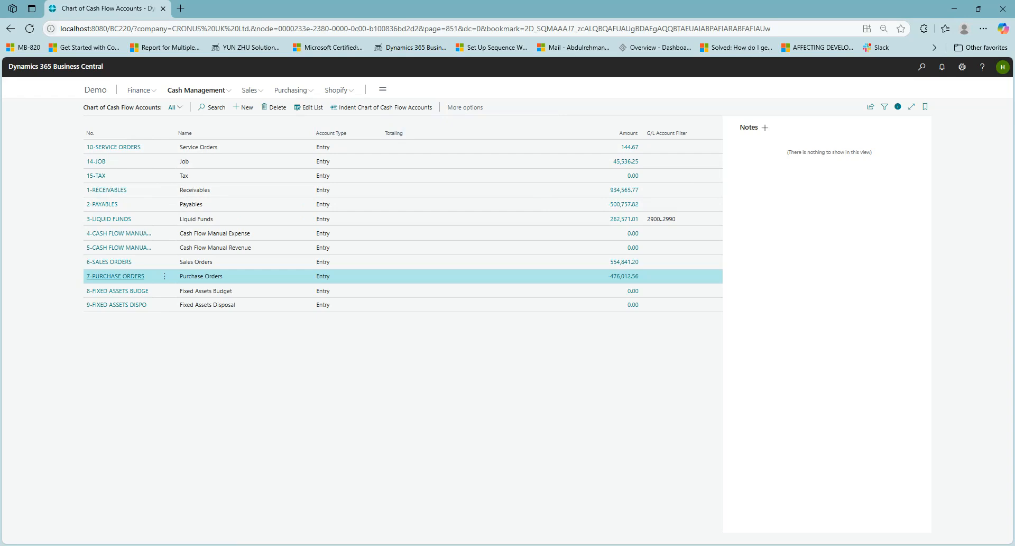
Step: Search for "cash flow" and open the Cash Flow Setup page
click(925, 69)
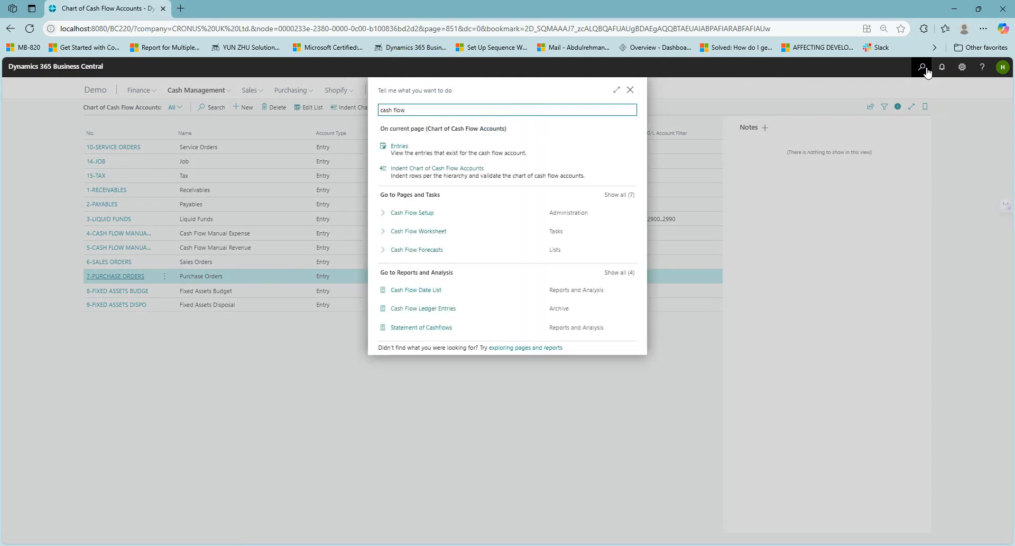
click(418, 212)
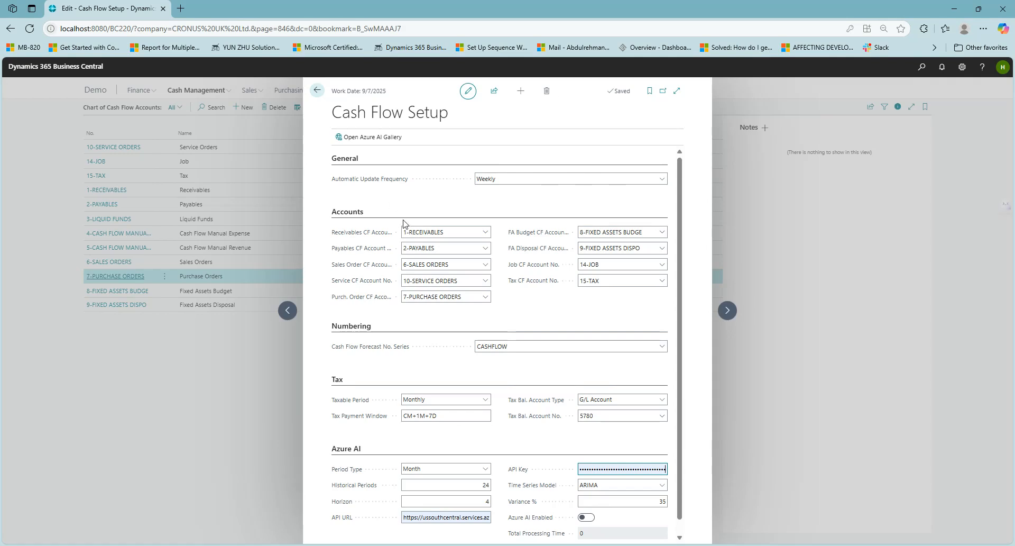
Step: Accept enabling encryption on the Cash Flow Setup page and review its account, numbering, tax and Azure AI settings
mouse_move(358, 237)
click(487, 268)
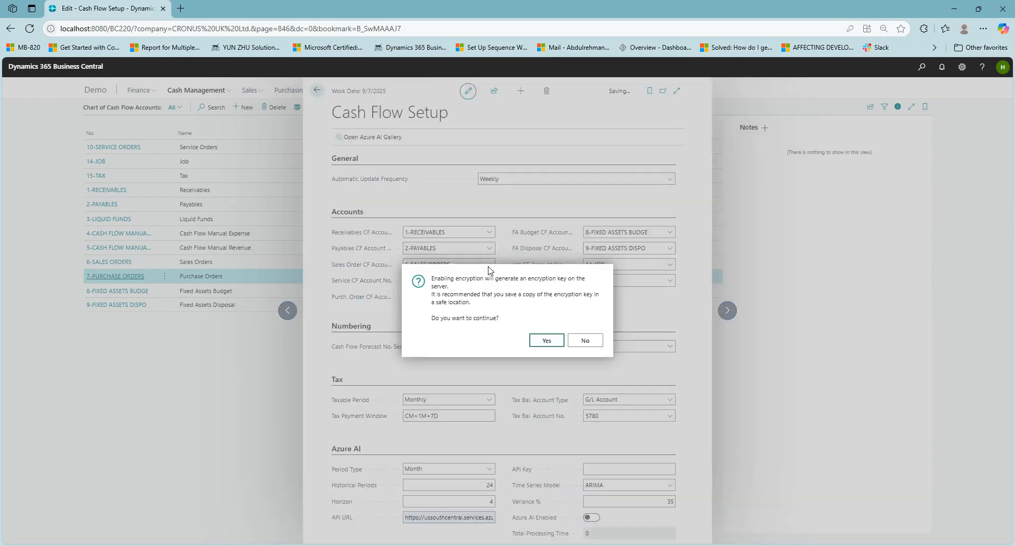
key(Return)
click(450, 229)
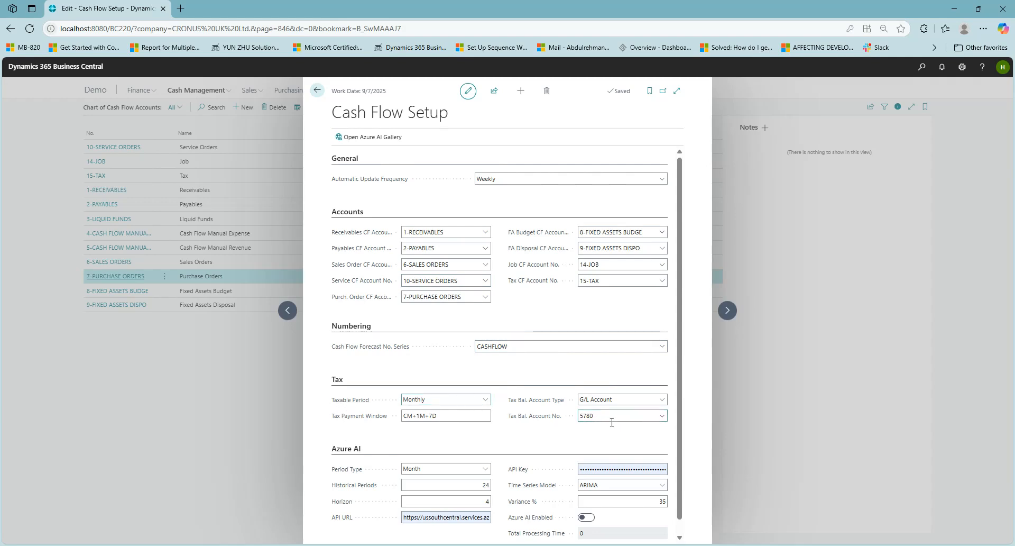
scroll(465, 442, down, 1)
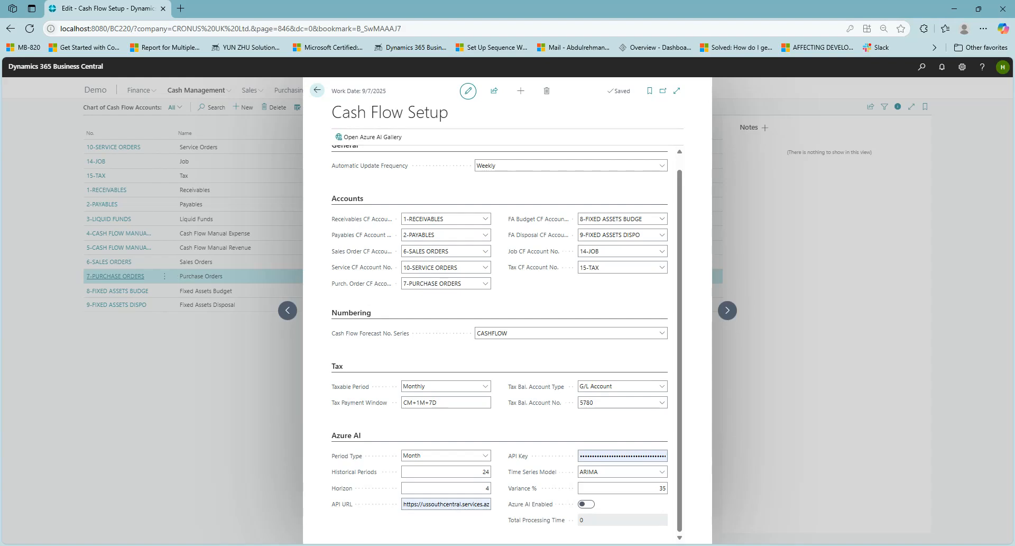
click(317, 90)
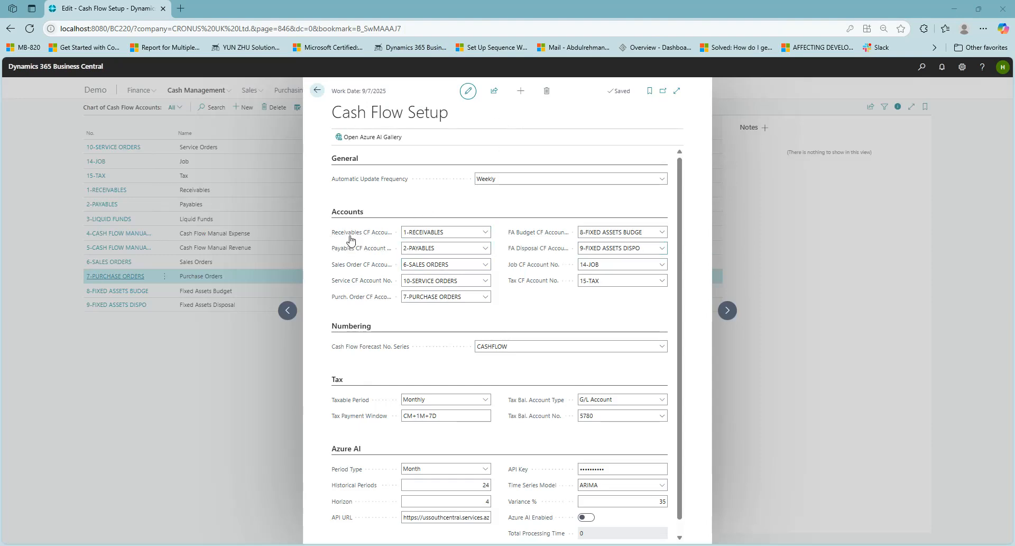
Step: Examine the descriptions of the account fields in Cash Flow Setup, and return to the Chart of Cash Flow Accounts
mouse_move(362, 239)
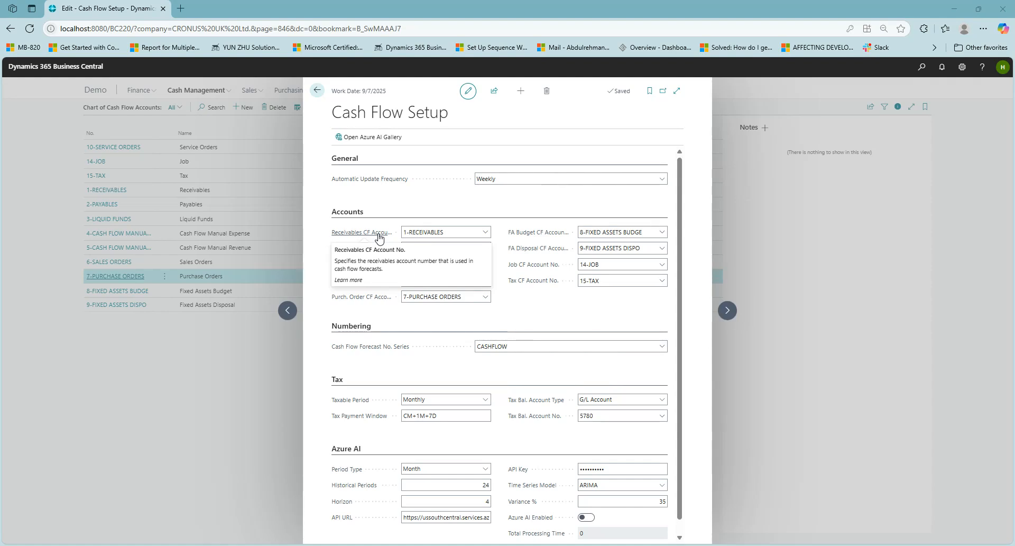
click(417, 235)
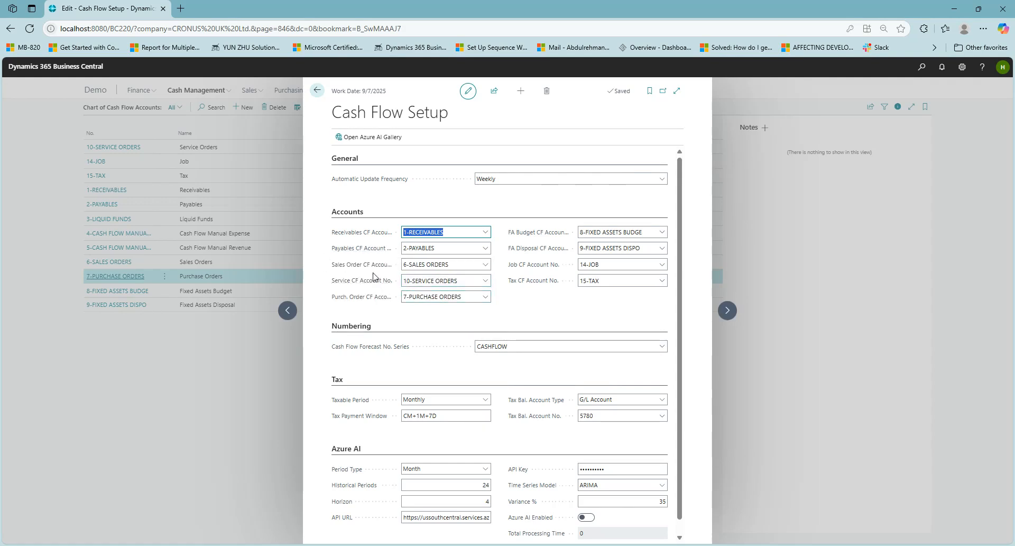
mouse_move(375, 269)
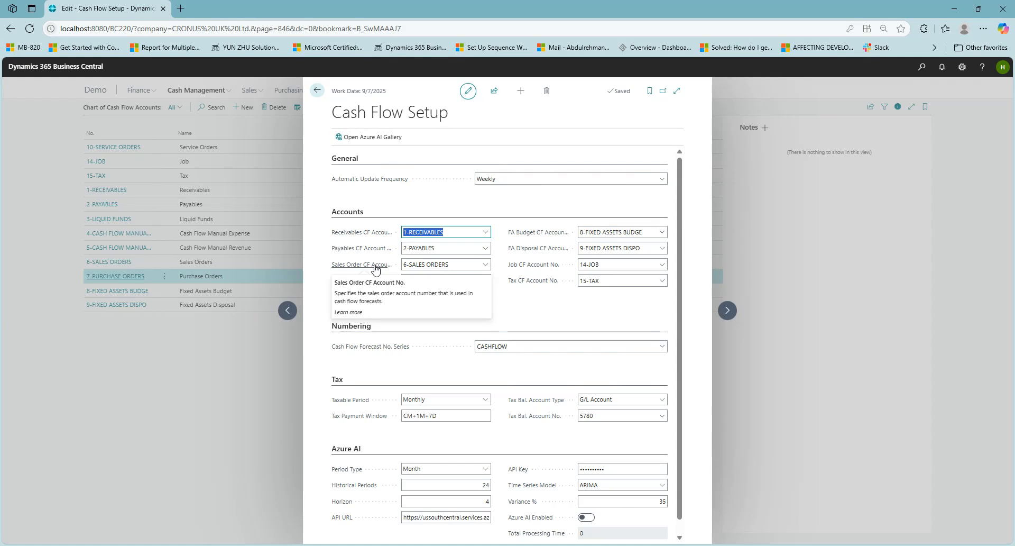
mouse_move(358, 284)
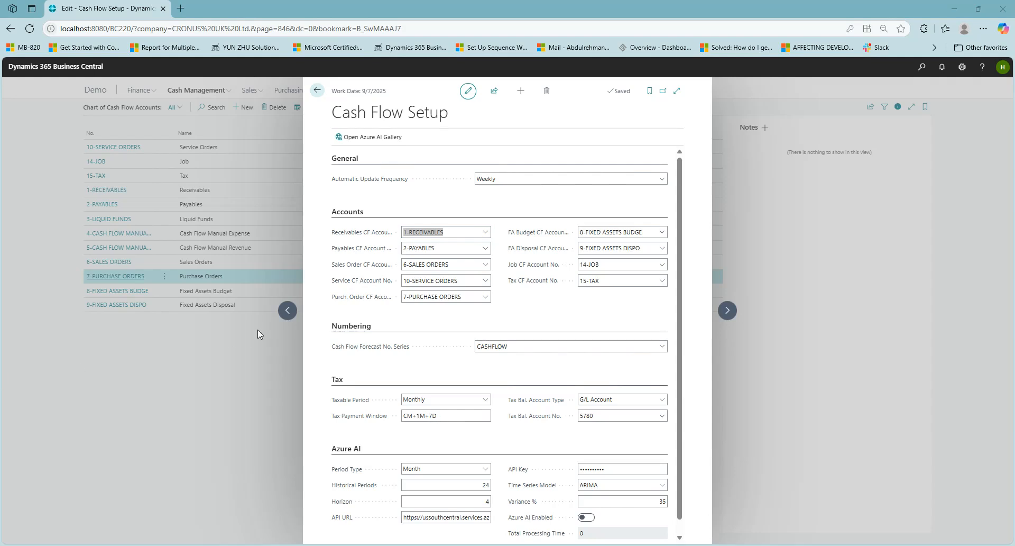
mouse_move(554, 238)
mouse_move(539, 255)
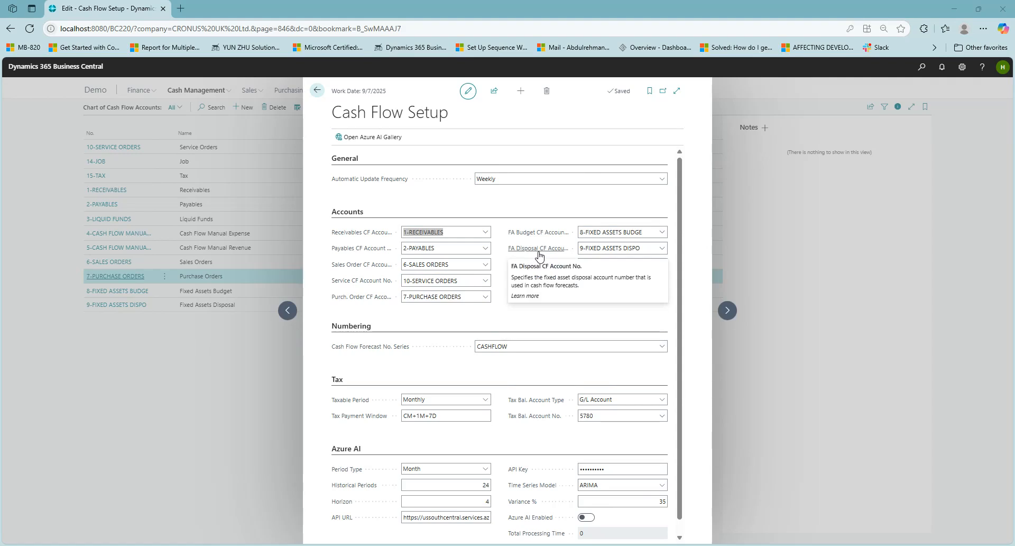
click(460, 209)
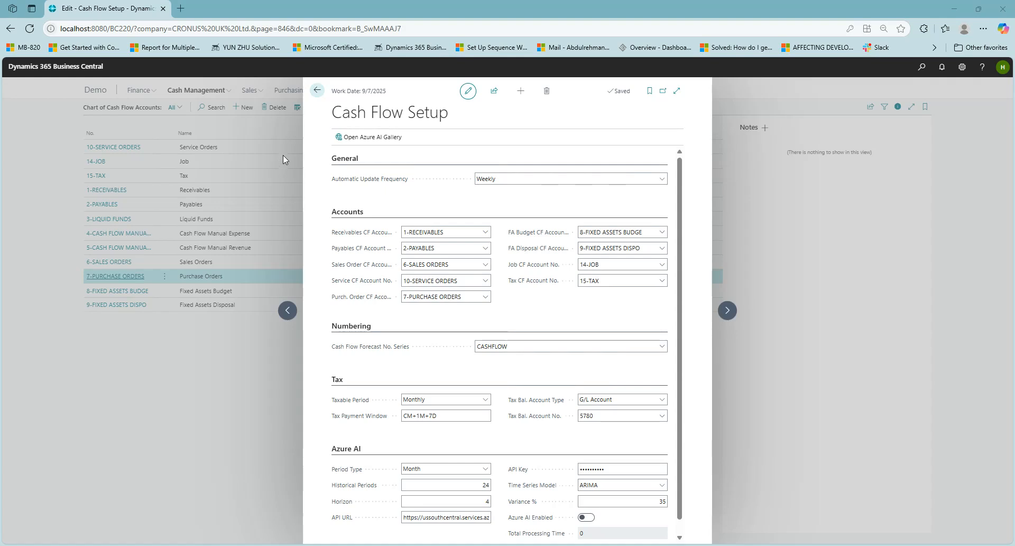
click(317, 90)
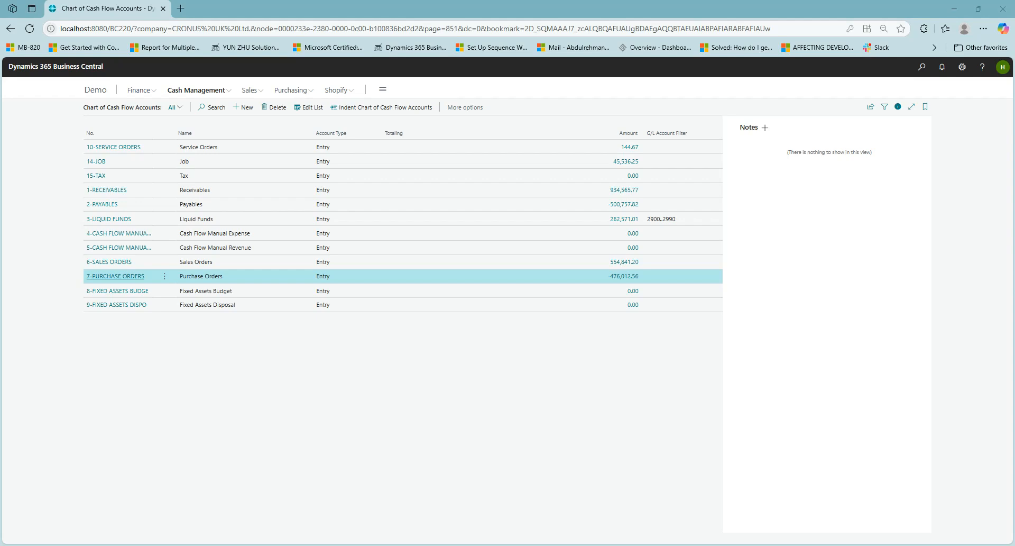
Step: Set the work date to 2/25/2025 in My Settings
click(963, 66)
click(957, 116)
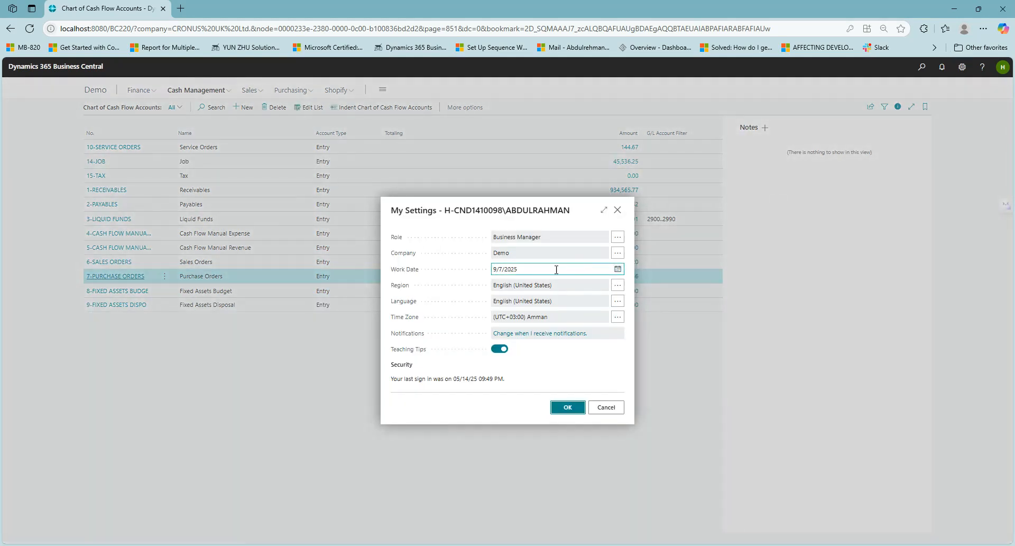
click(617, 269)
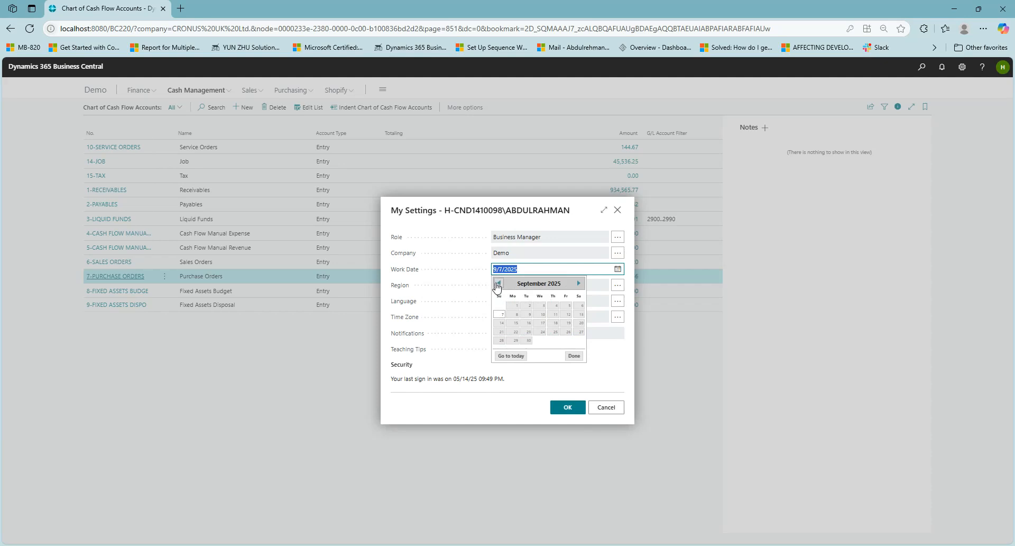
click(520, 269)
click(502, 286)
click(502, 286)
click(502, 287)
click(503, 286)
click(502, 286)
click(502, 286)
click(499, 284)
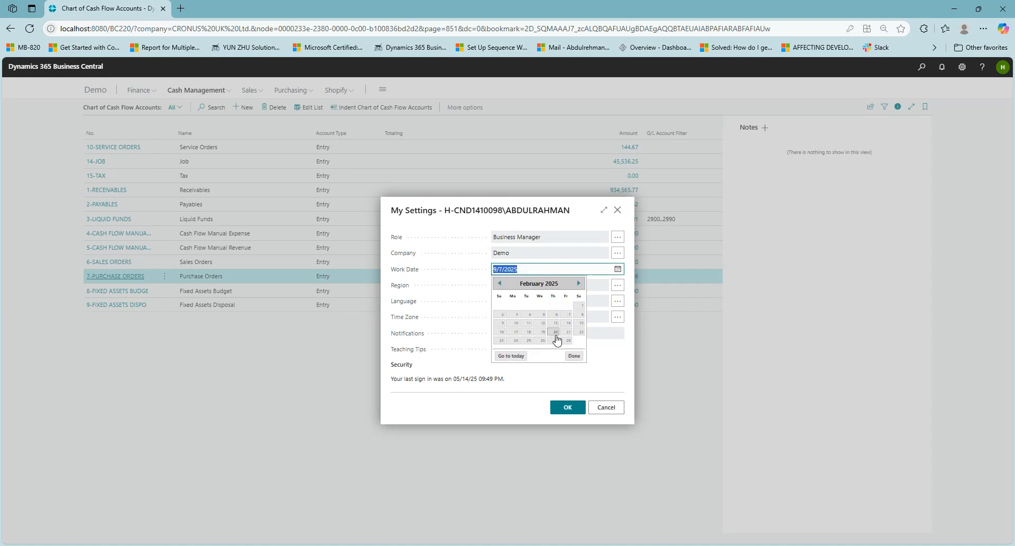
click(528, 341)
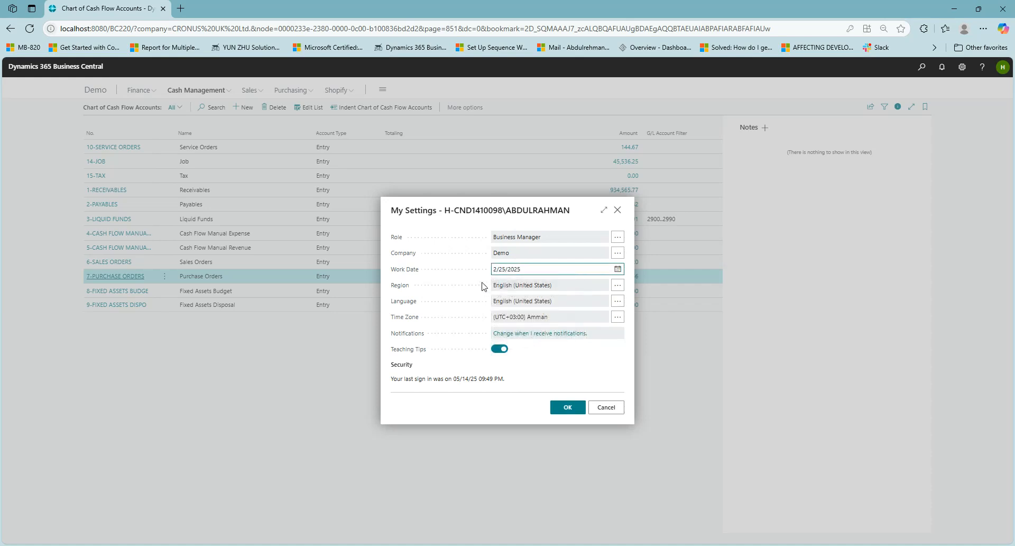
click(563, 410)
Step: Return to the Role Center and open the Cash Flow Forecasts list under Cash Management
click(96, 91)
click(196, 91)
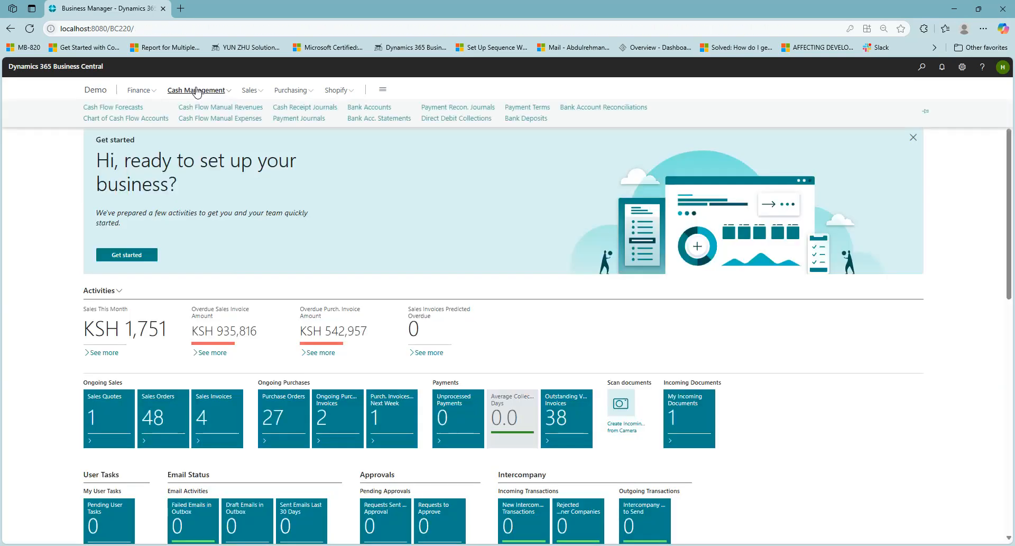
click(127, 108)
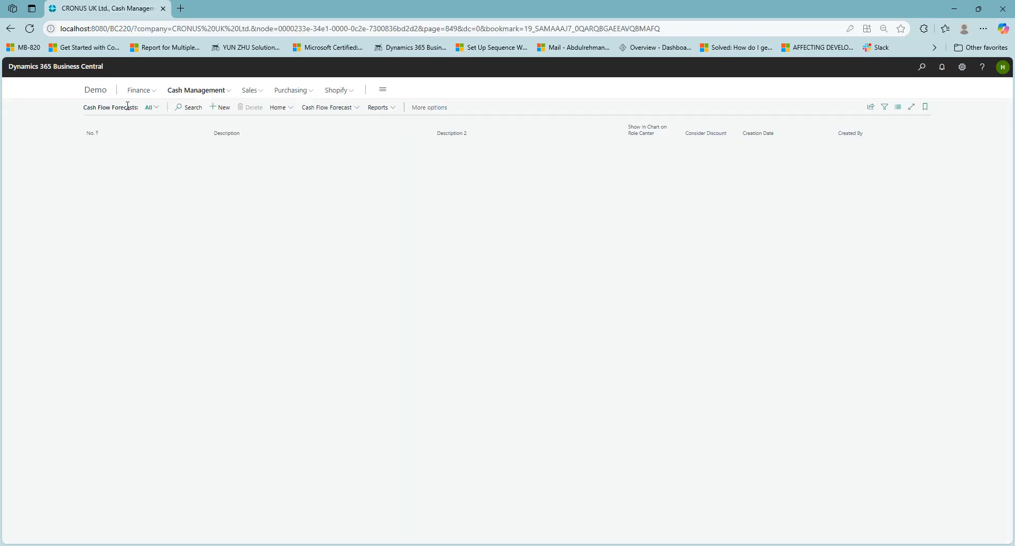
Step: View the card of the DEFAULT cash flow forecast and return to the forecast list
click(99, 148)
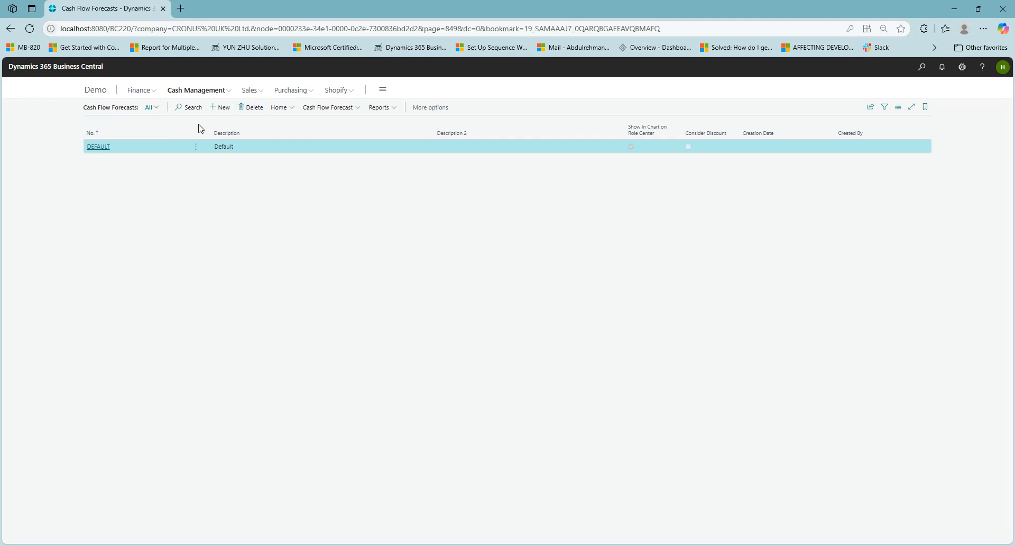
click(90, 151)
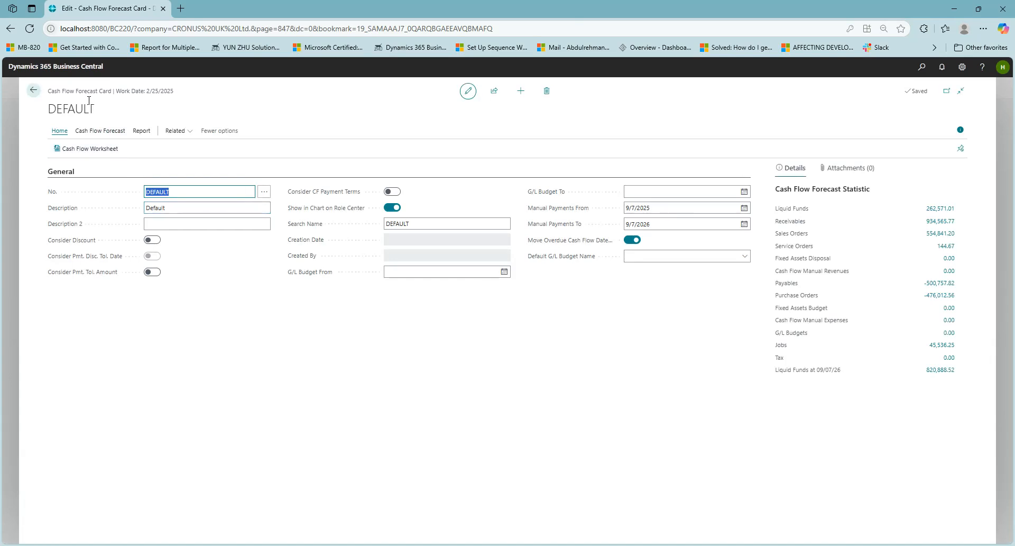
click(34, 90)
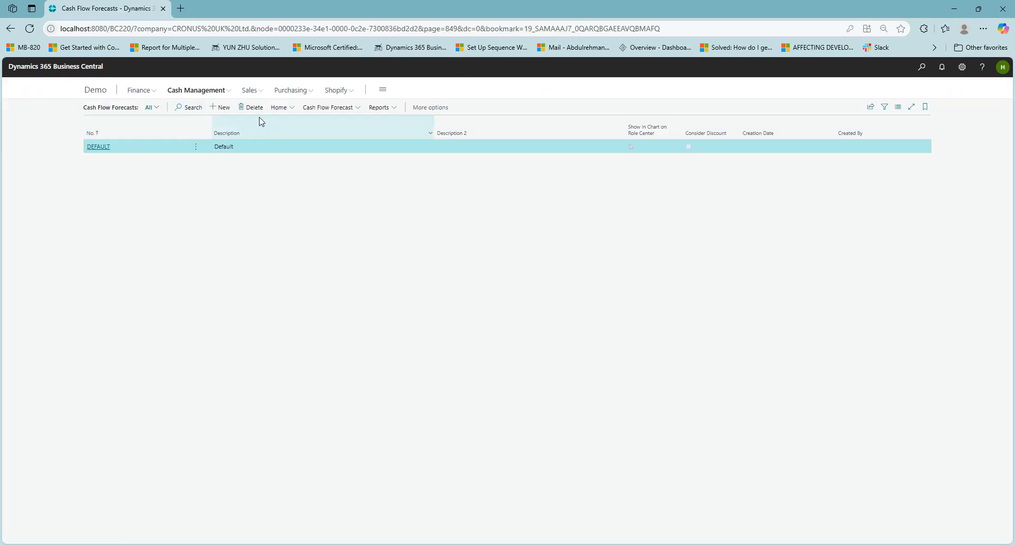
Step: Create a cash flow forecast numbered from the CASHFLOW series, with the description "3rd Cash flow Forecast for 2025"
click(219, 107)
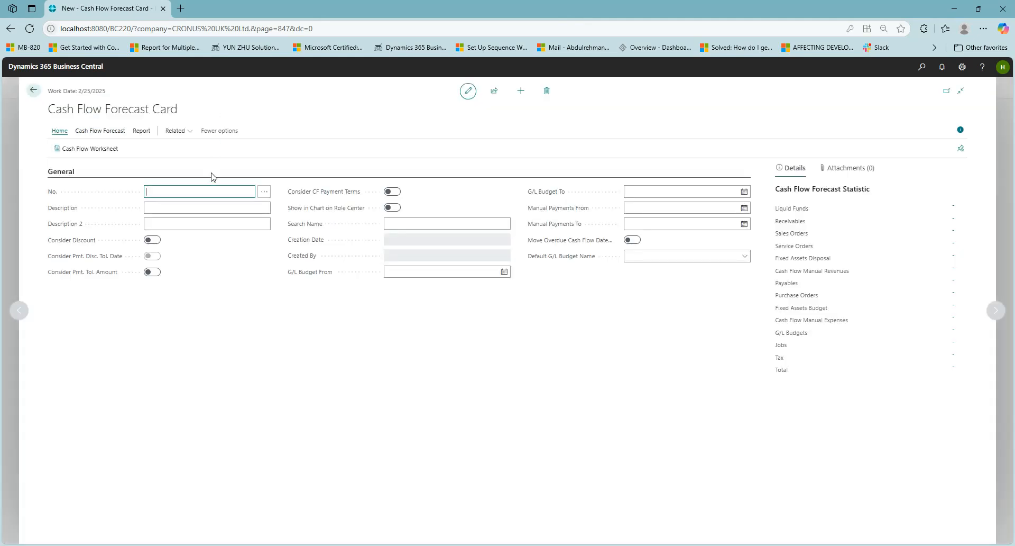
click(264, 191)
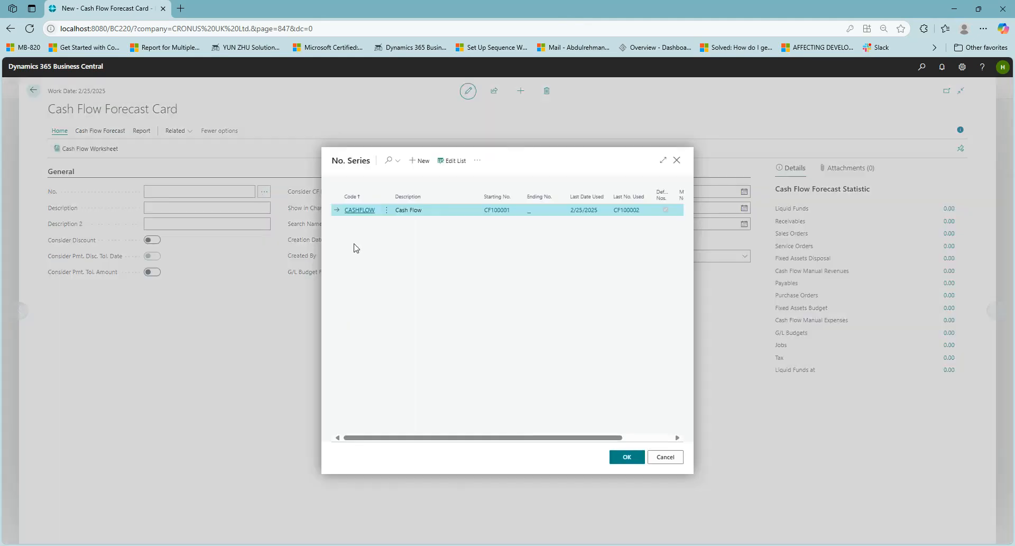
click(626, 457)
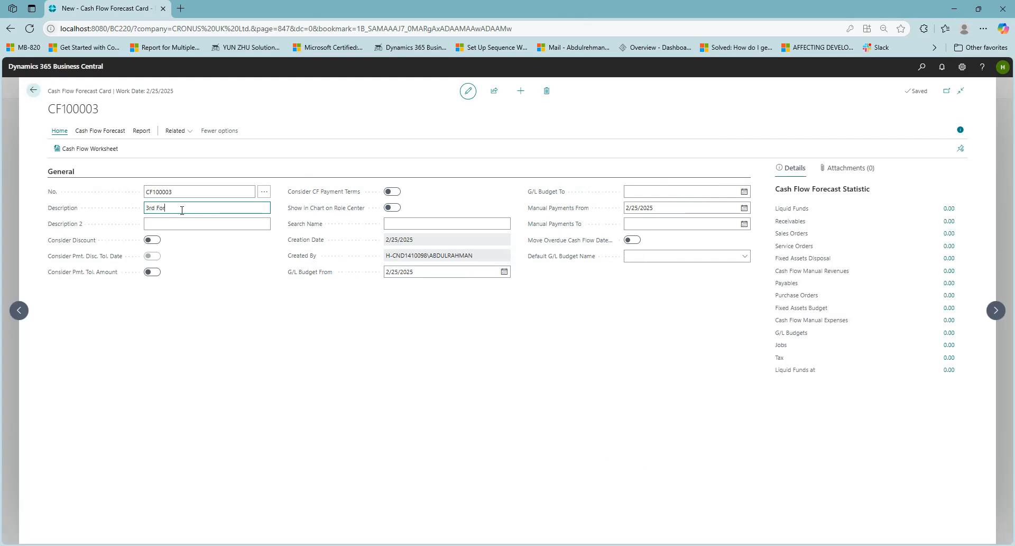
text(3rd Force)
click(157, 208)
text(Cash flow)
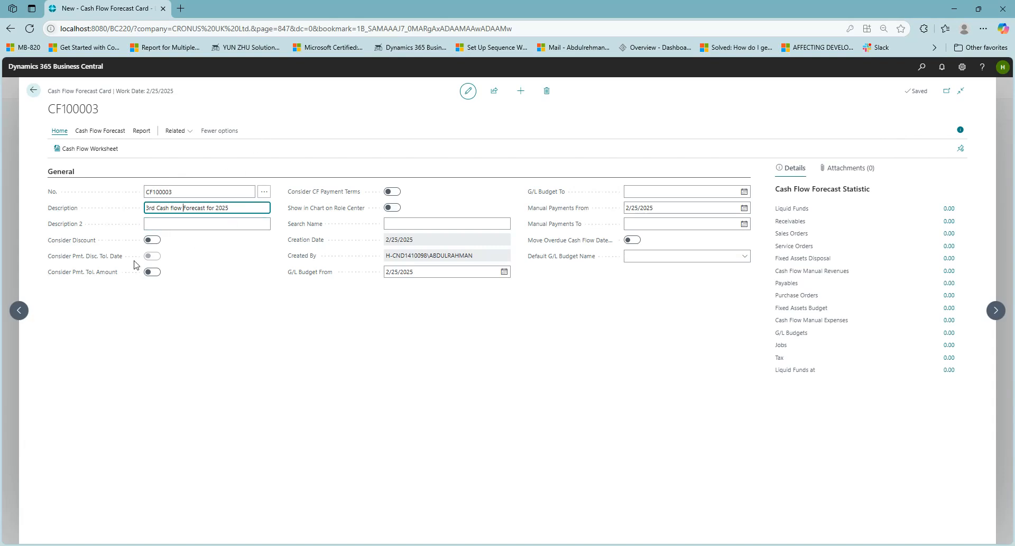
click(220, 283)
click(221, 224)
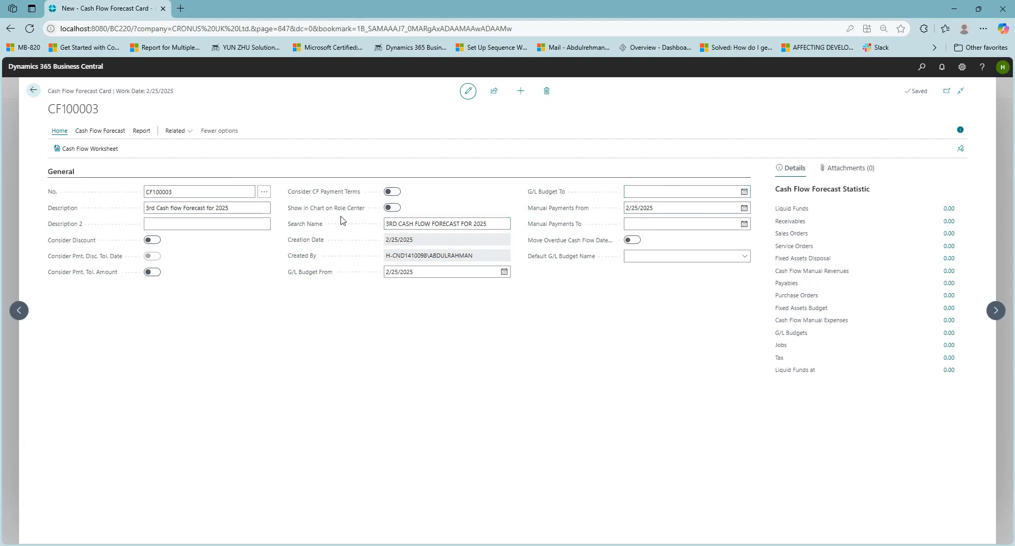
Step: Try to show the new forecast in the Role Center chart, but decline replacing the DEFAULT forecast
click(390, 208)
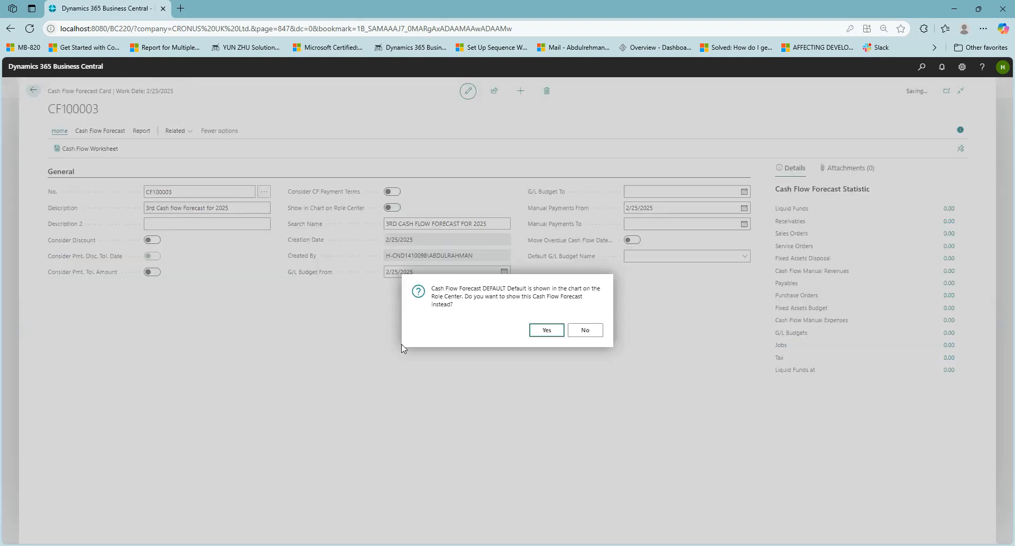
click(584, 330)
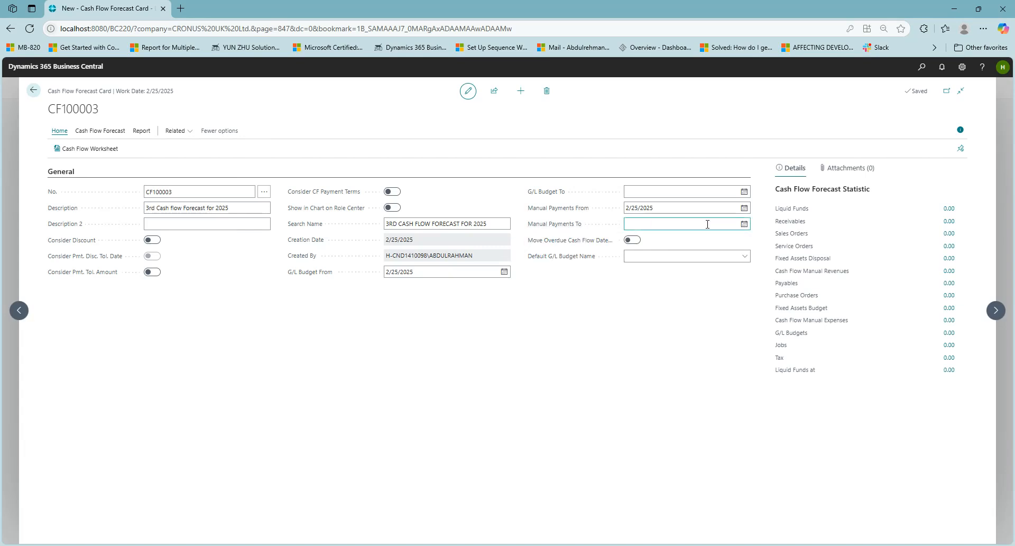
click(690, 226)
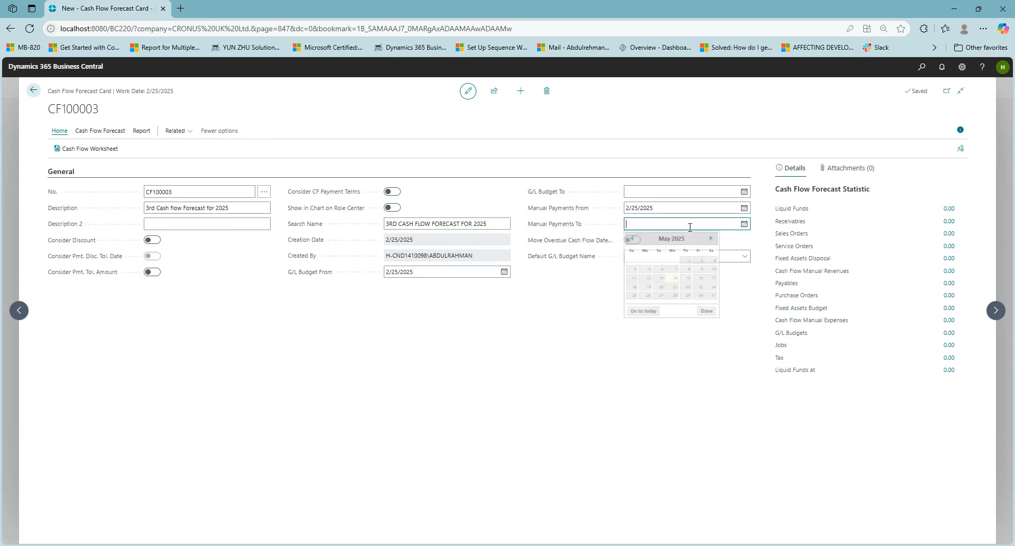
click(545, 312)
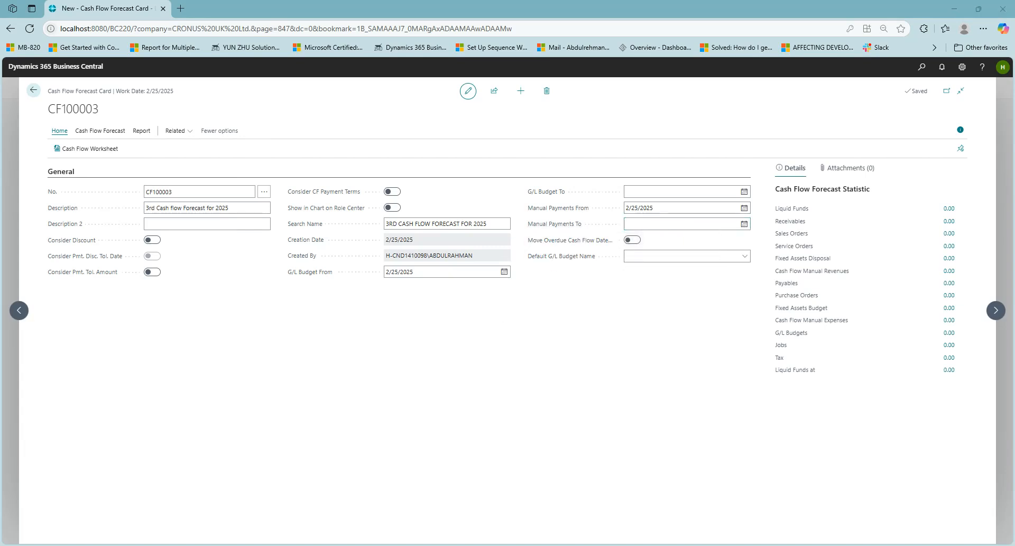
click(634, 223)
click(632, 238)
click(632, 238)
click(632, 239)
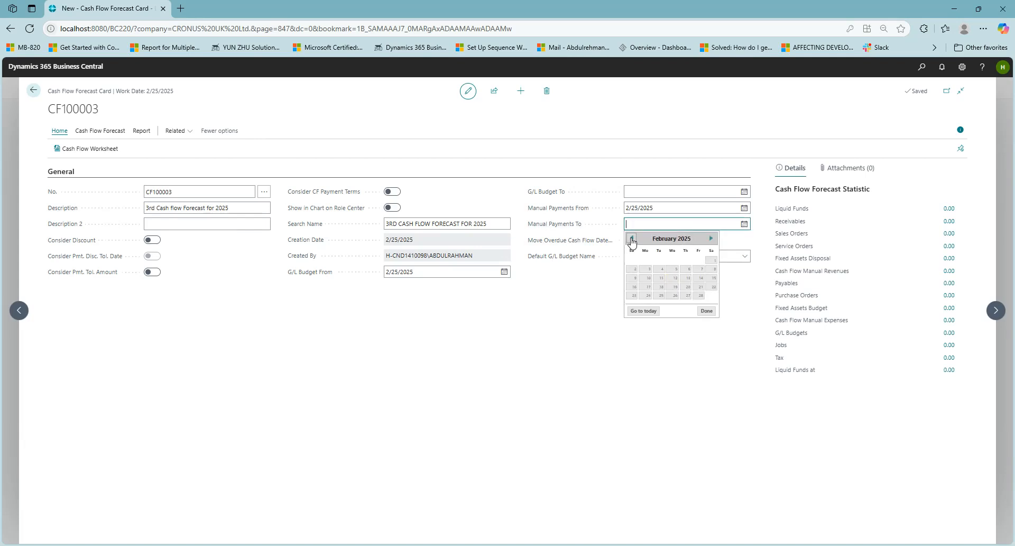
click(632, 238)
click(672, 263)
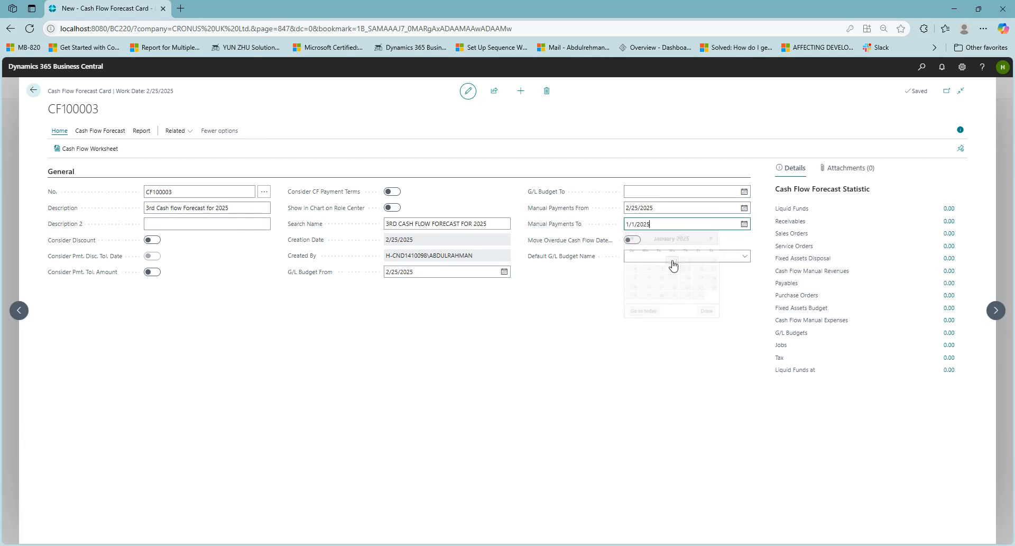
key(ctrl+a)
key(Delete)
Step: Set the forecast's manual payments period from 1/1/2025 to 12/31/2025
click(646, 208)
text(1/1/2025)
click(743, 226)
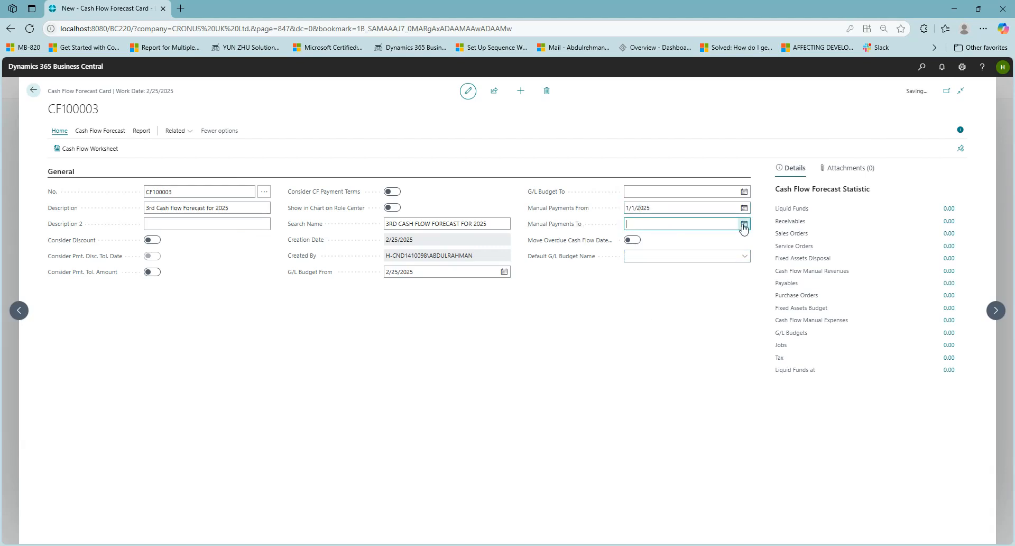
click(711, 239)
click(711, 239)
click(711, 239)
click(711, 239)
click(711, 239)
click(712, 239)
click(711, 239)
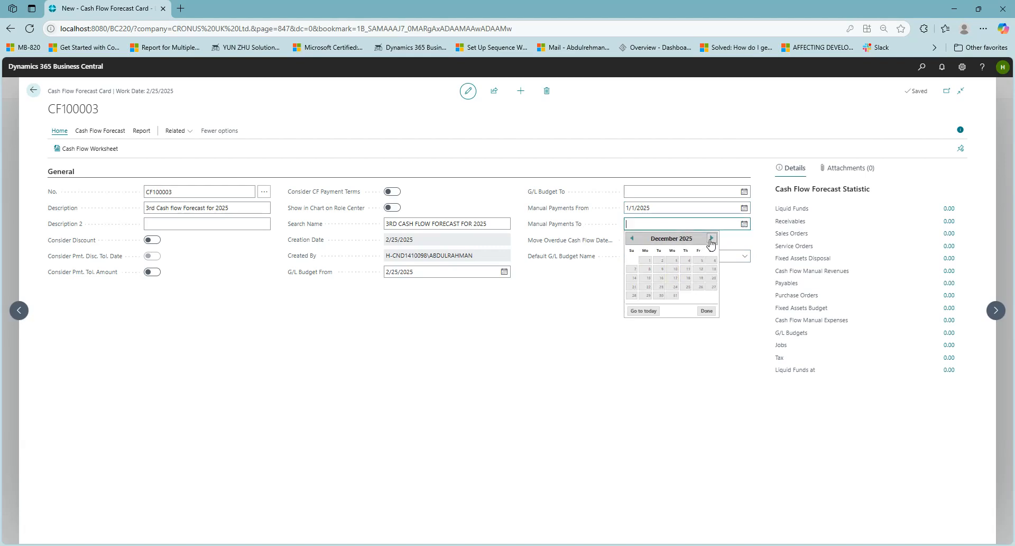
click(673, 296)
click(671, 306)
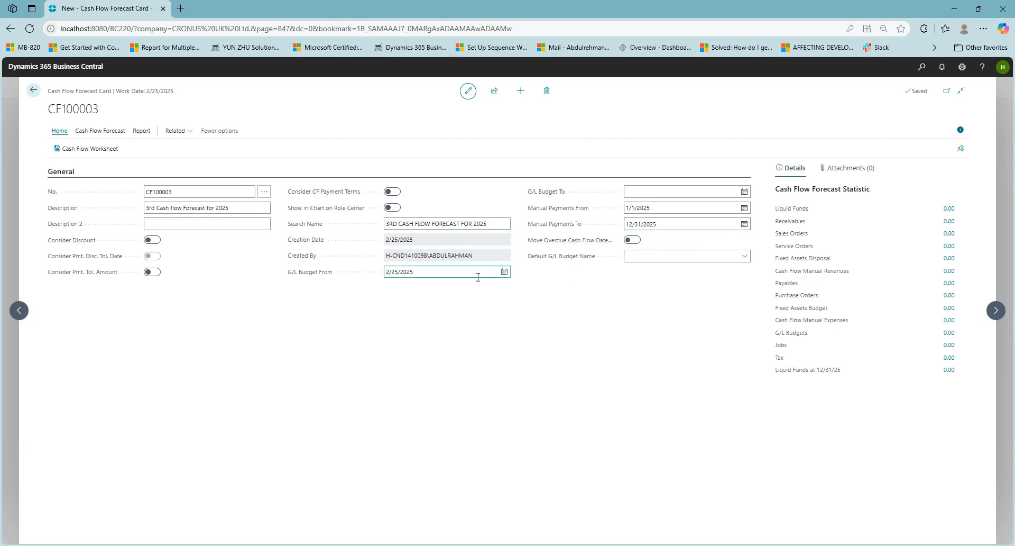
Step: Check which budgets are available as the forecast's default G/L budget
click(718, 255)
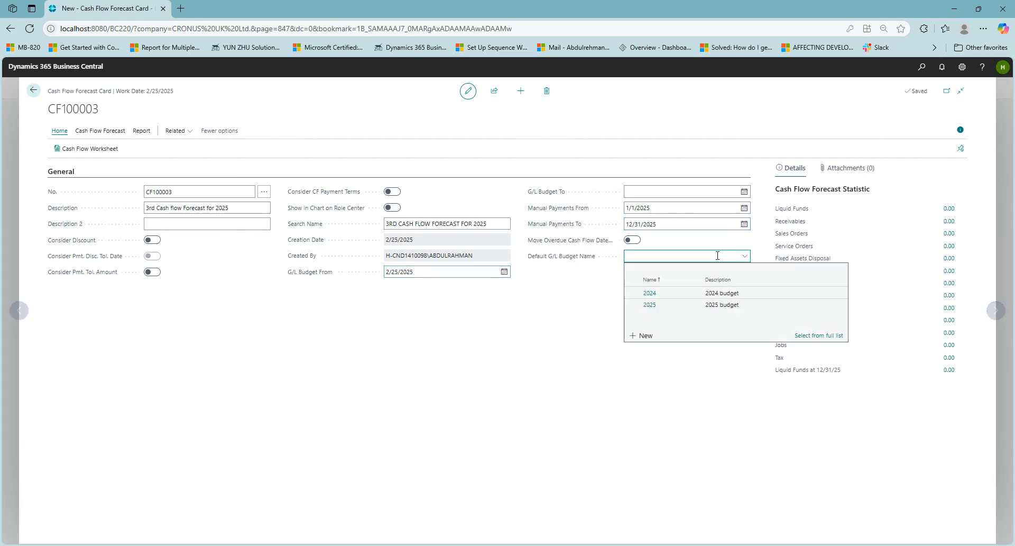
click(563, 303)
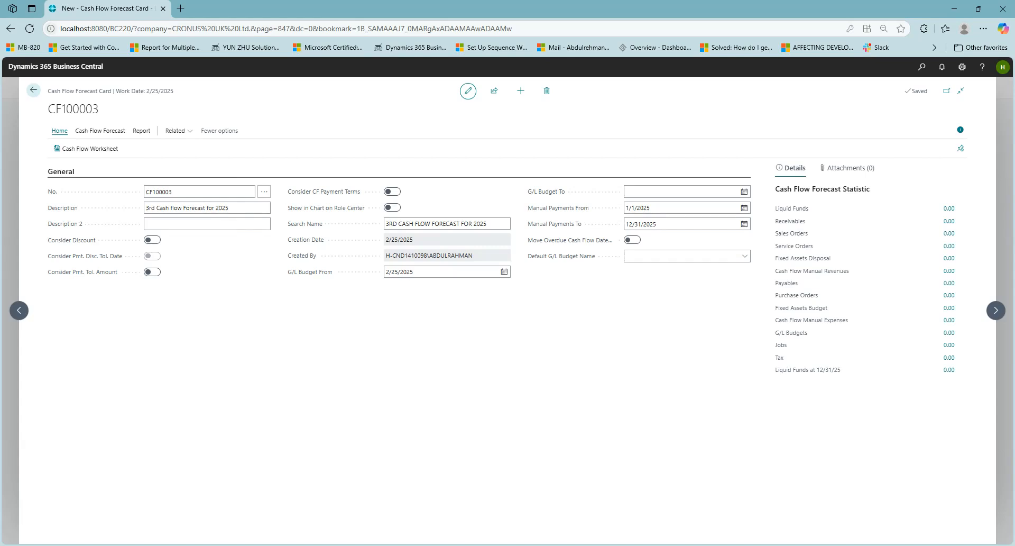
Step: Add a comment to the forecast reading "3rd Cash flow Forecast for 2025" and return to its card
click(109, 132)
click(109, 148)
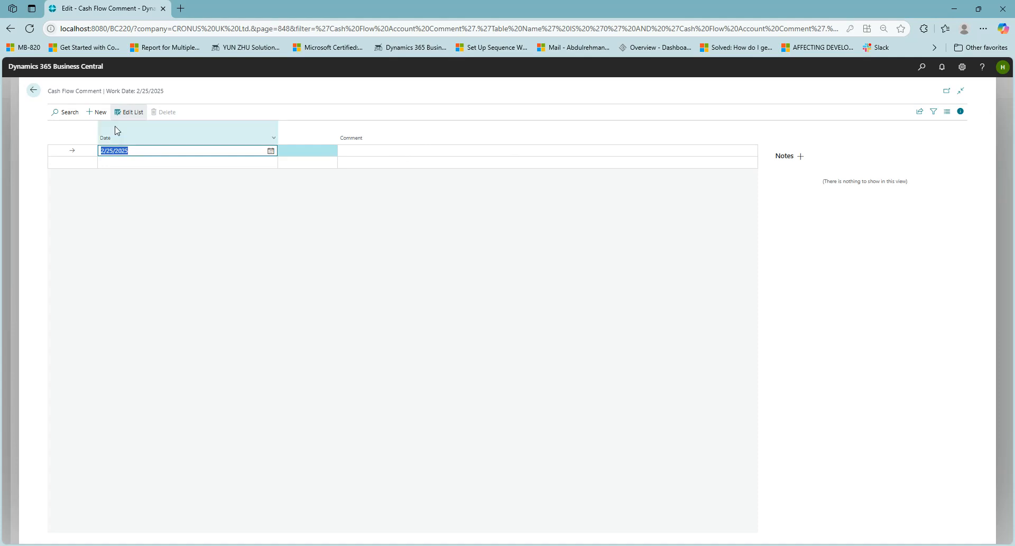
click(33, 89)
click(247, 209)
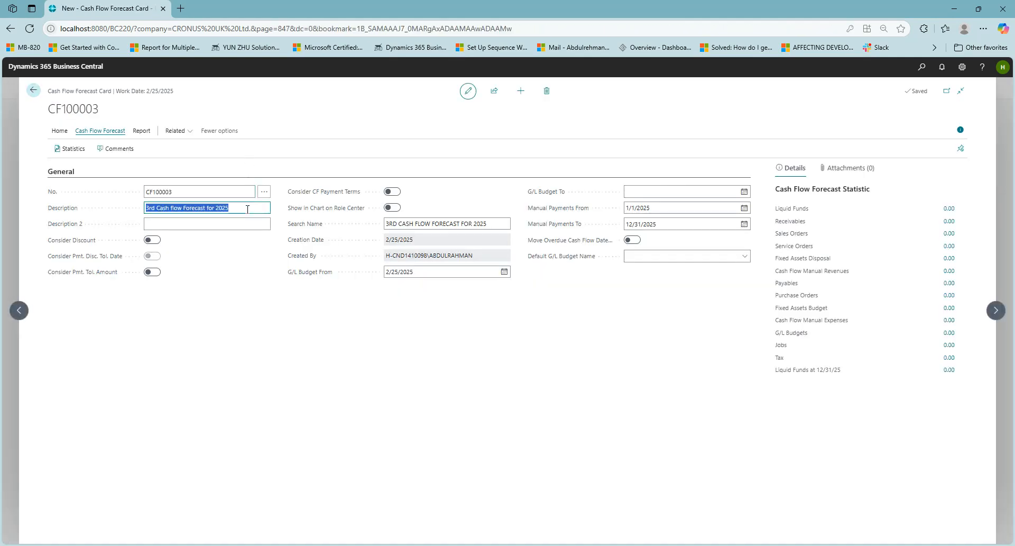
click(115, 148)
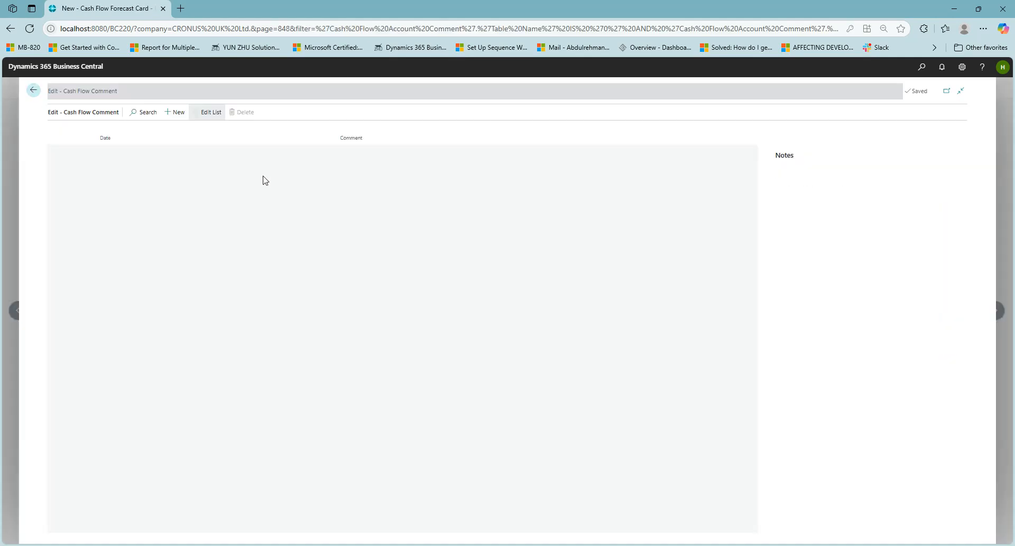
click(364, 149)
text(3rd Cash flow Forecast for 2025)
key(Return)
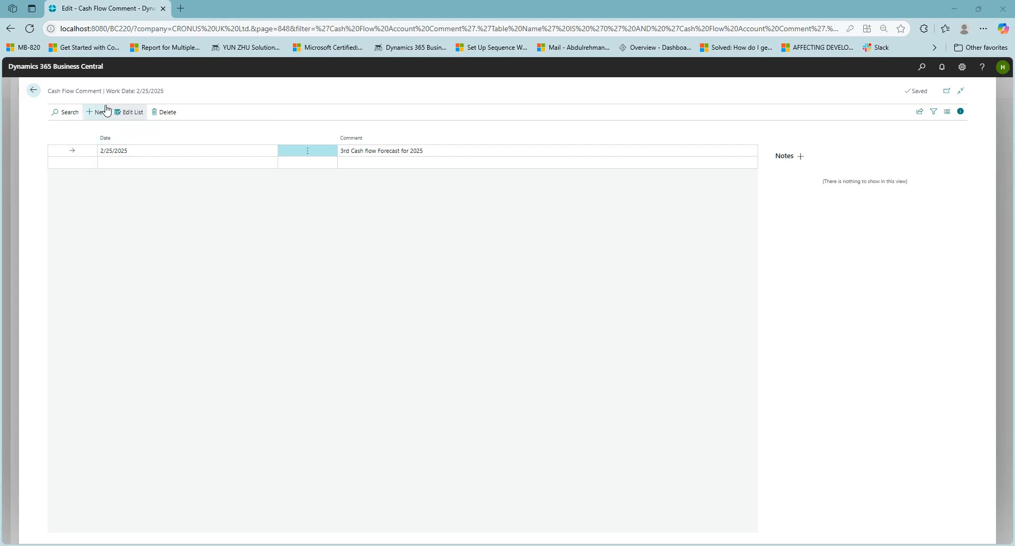
click(34, 92)
Step: Examine the actions, reports and related pages offered on the cash flow forecast card
click(175, 131)
click(141, 131)
click(171, 130)
click(60, 131)
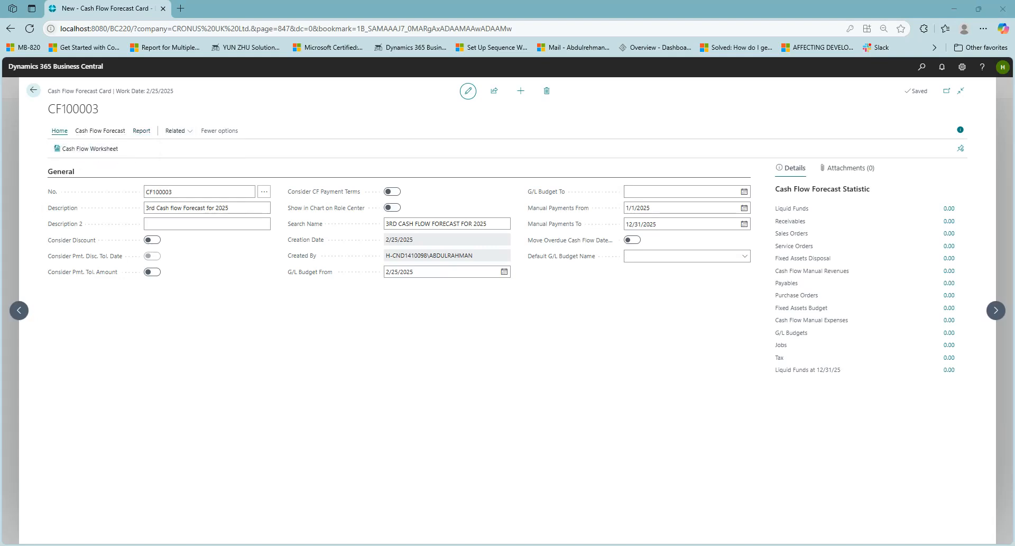
click(120, 132)
click(141, 131)
click(163, 133)
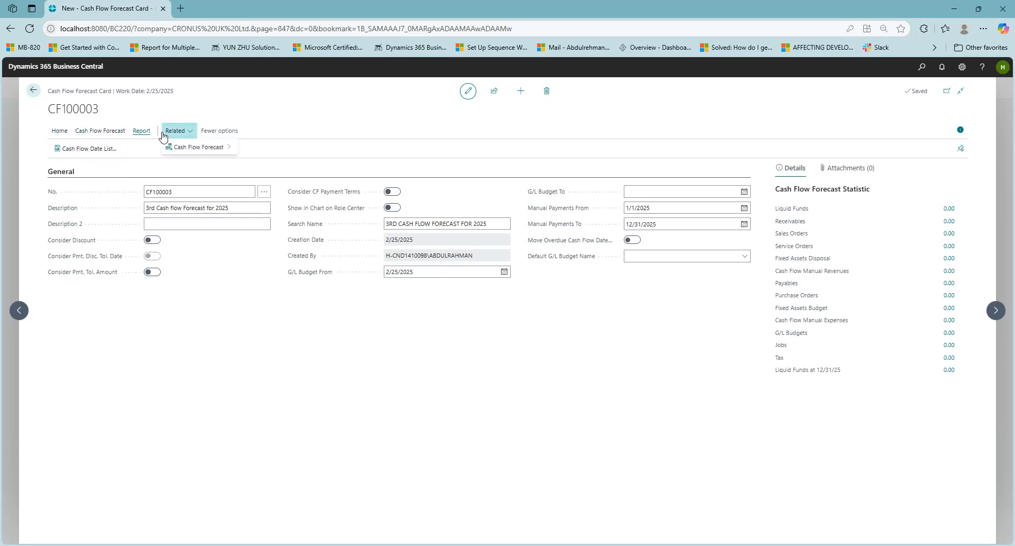
mouse_move(174, 147)
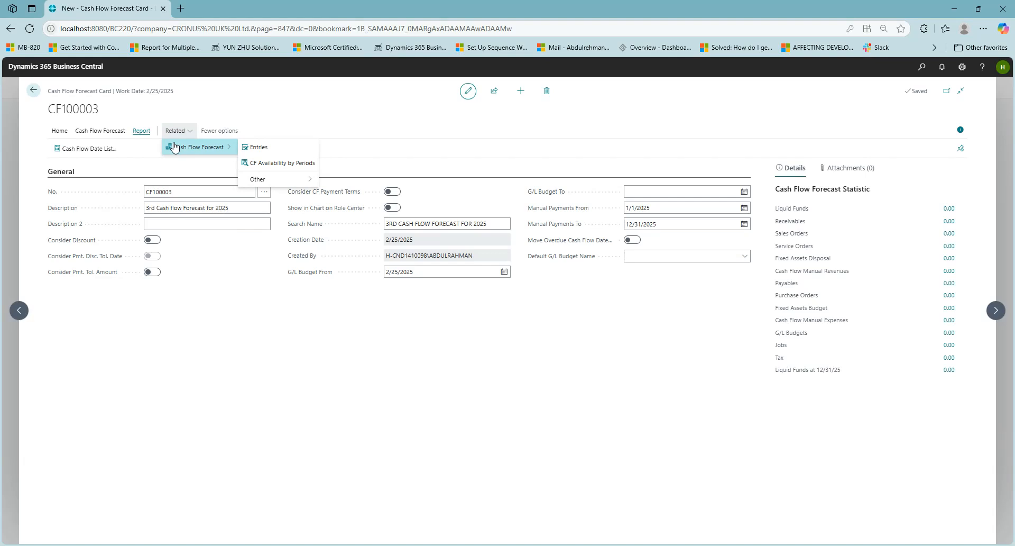
click(59, 131)
click(141, 131)
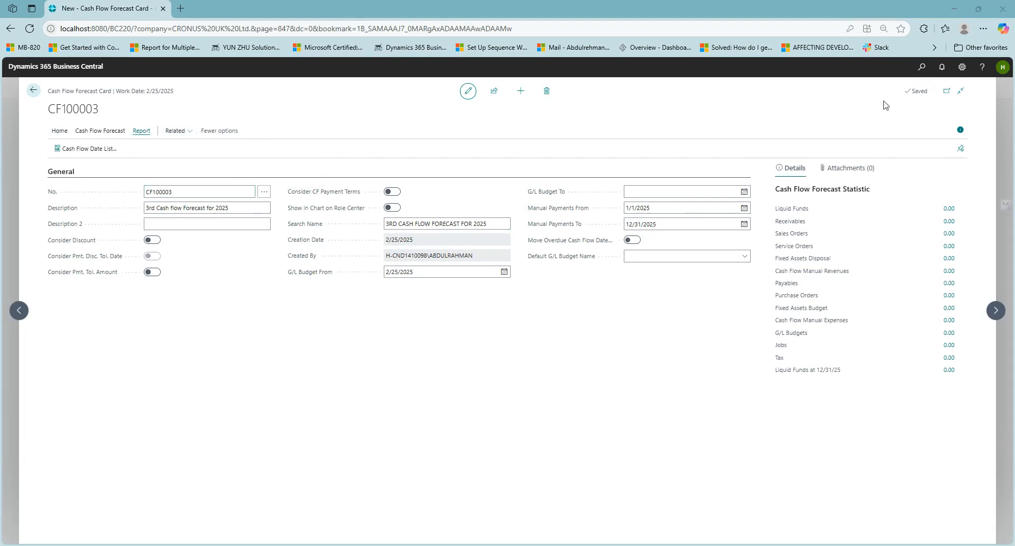
Step: Find the Cash Flow Manual Revenues page and add a new revenue line described as "Rent"
click(920, 67)
text(mar)
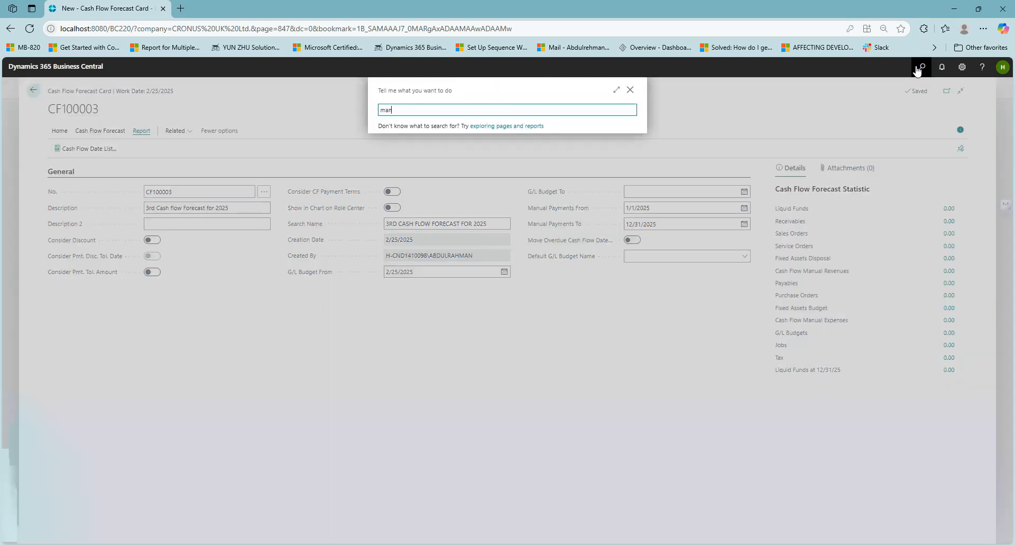
text(ual reve)
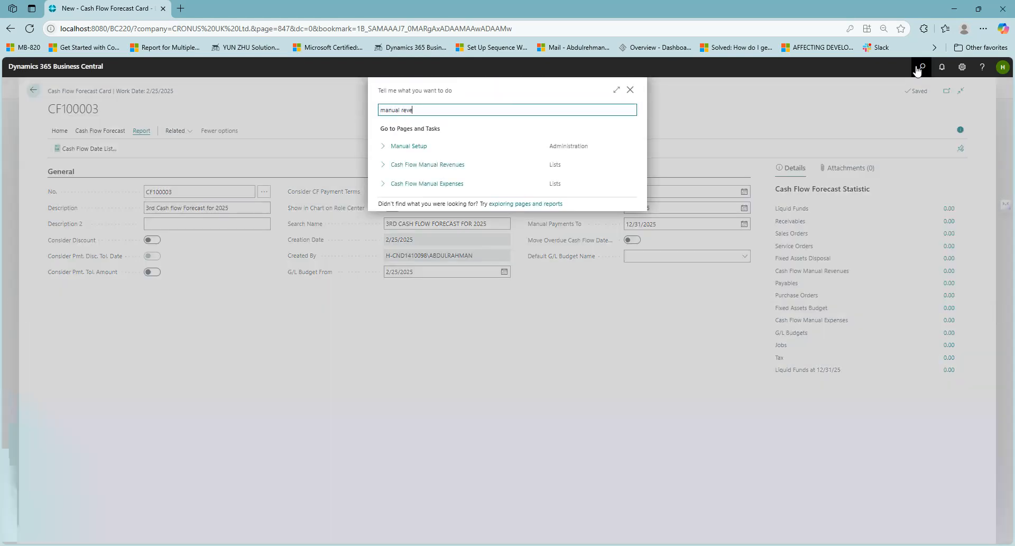
key(Return)
click(97, 112)
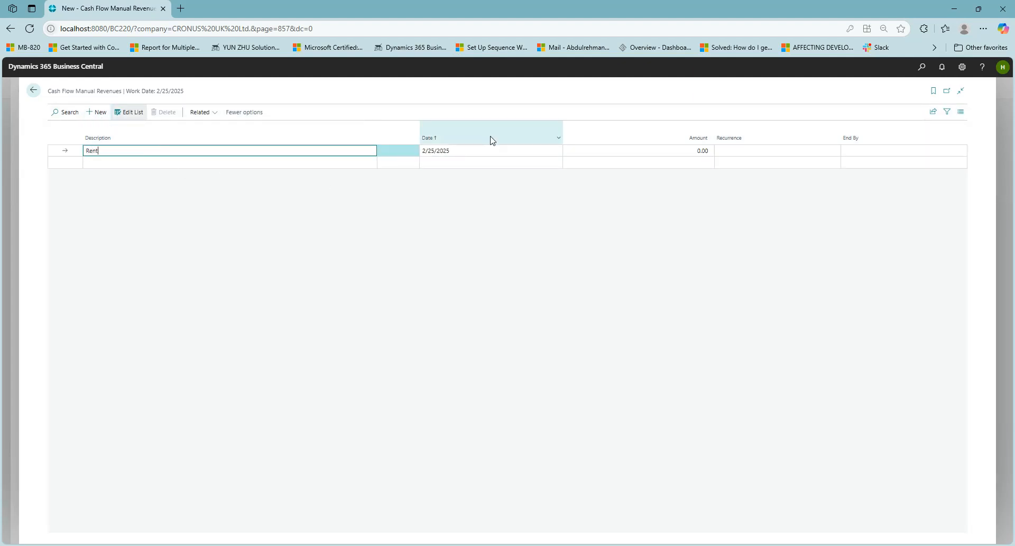
Step: Set the Rent revenue's date to 1/1/2025 and its amount to 80,000
click(537, 152)
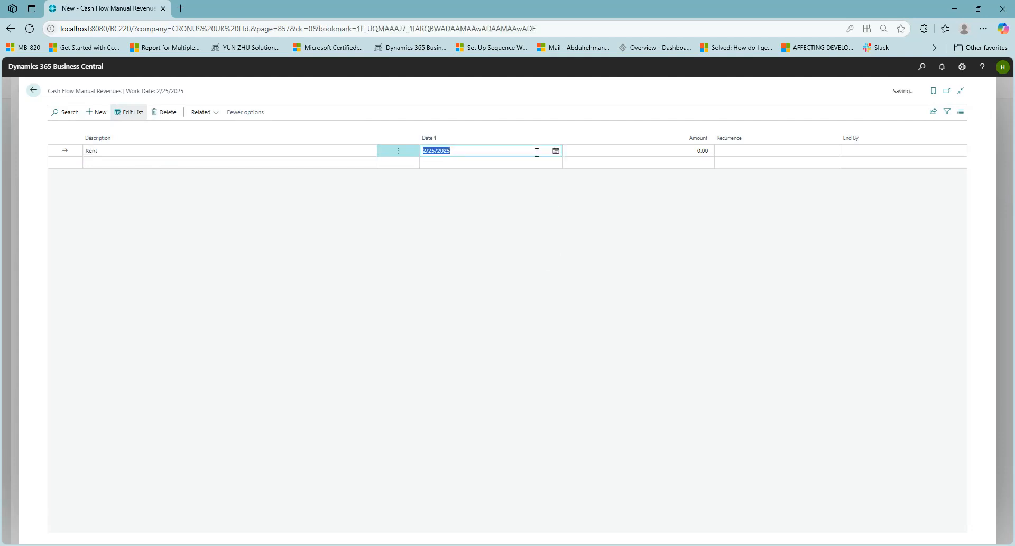
click(553, 152)
click(429, 164)
click(469, 187)
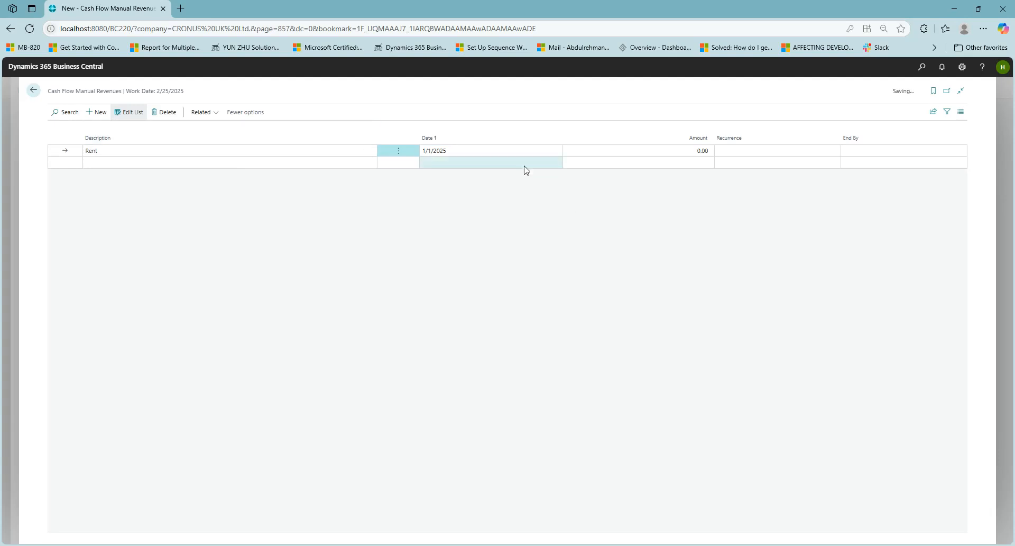
click(656, 153)
text(80000)
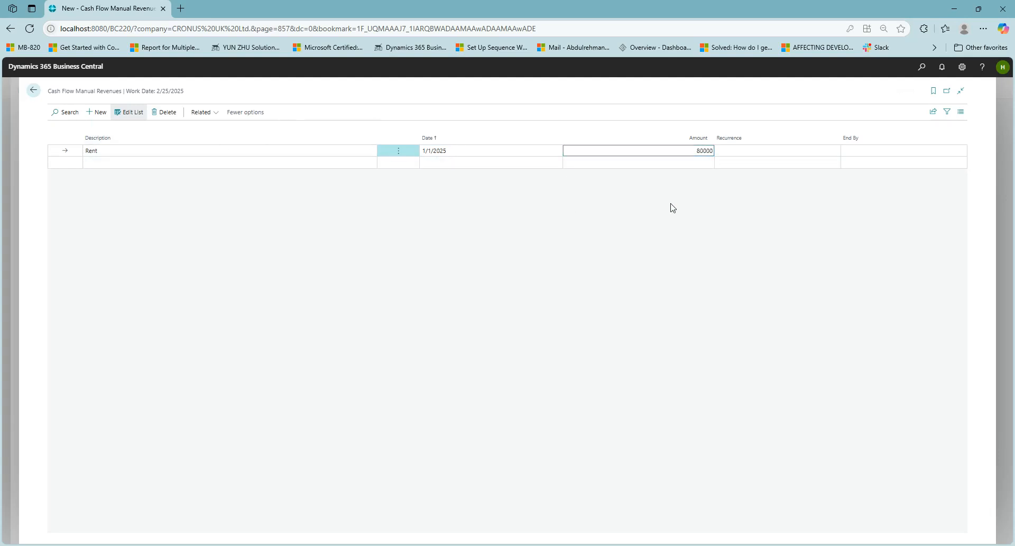
Step: Make the Rent revenue recur Monthly with an end date of 12/31/2025, and return to the forecast card
click(745, 155)
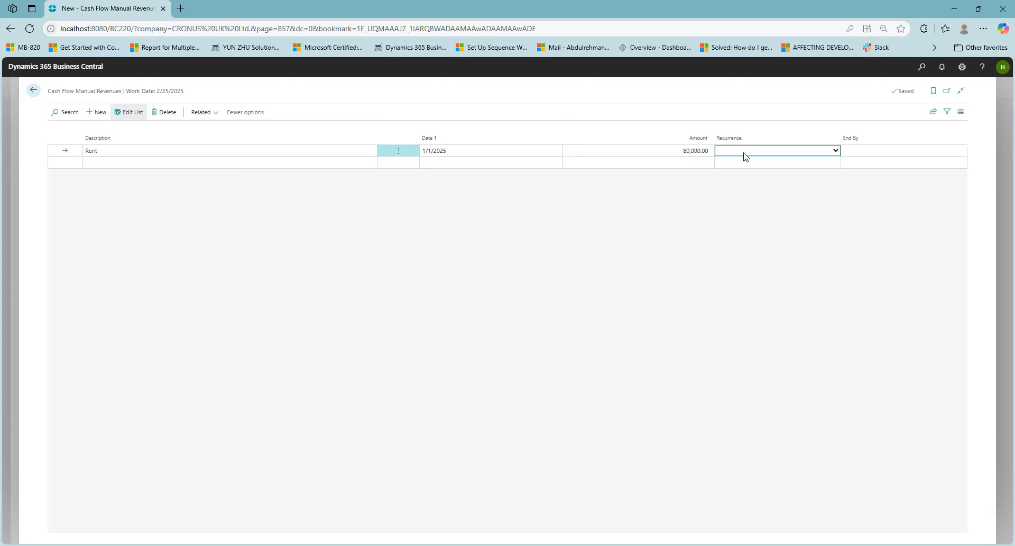
click(744, 206)
click(871, 151)
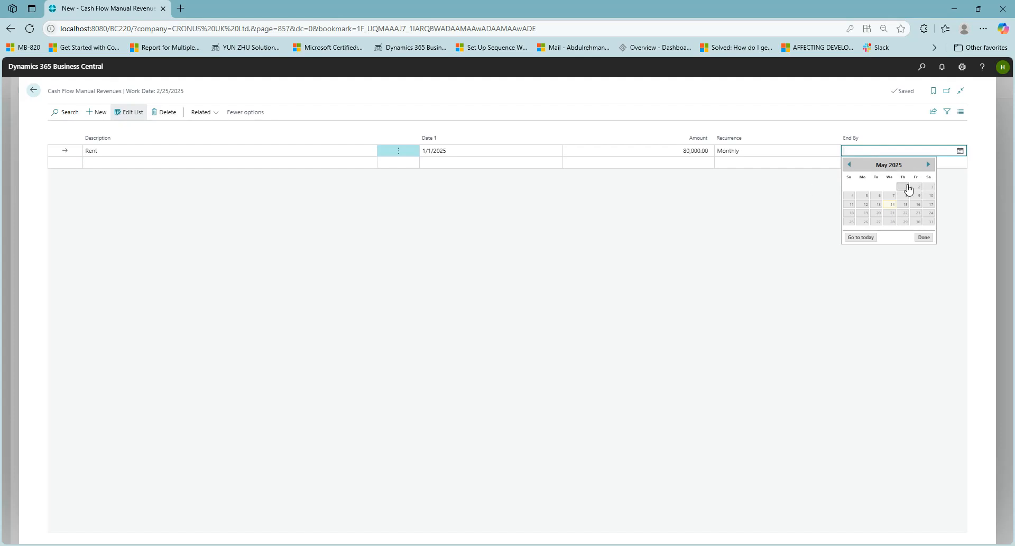
click(931, 166)
click(931, 166)
click(930, 166)
click(931, 166)
click(930, 165)
click(930, 165)
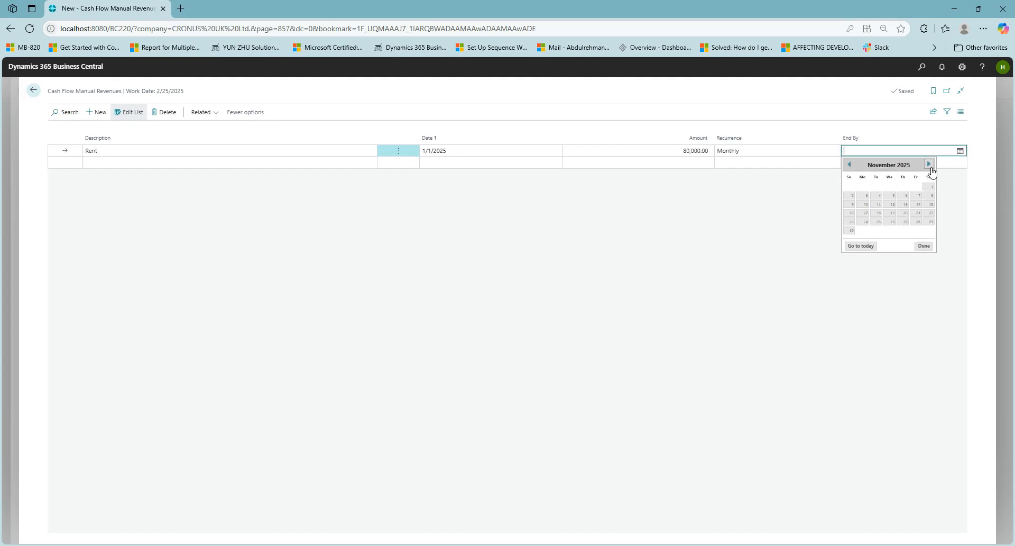
click(930, 165)
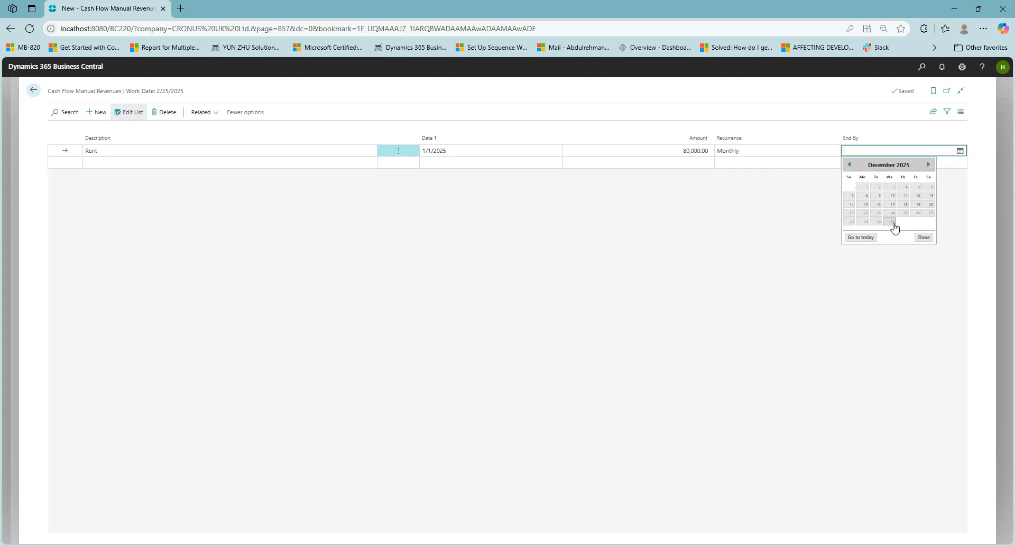
click(892, 222)
click(509, 237)
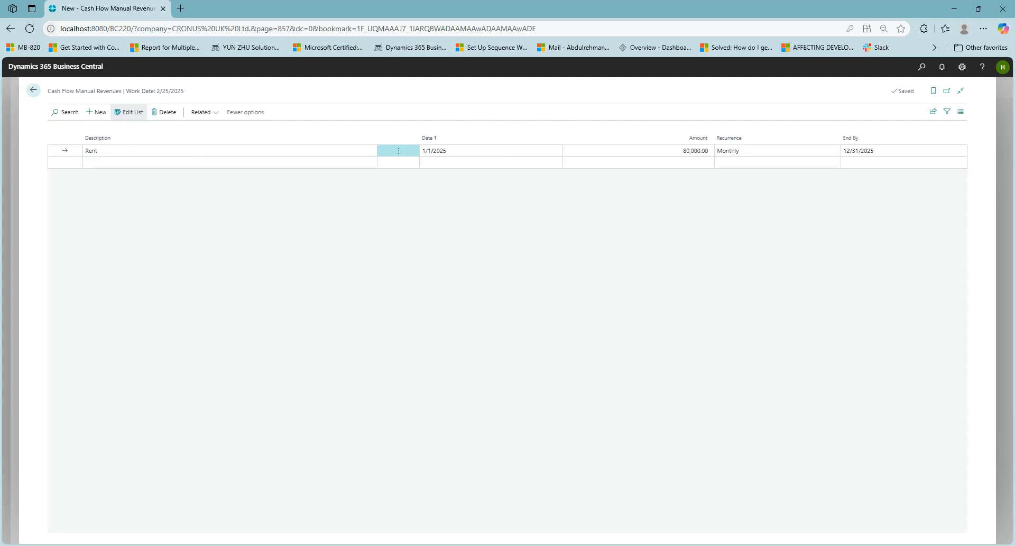
key(Escape)
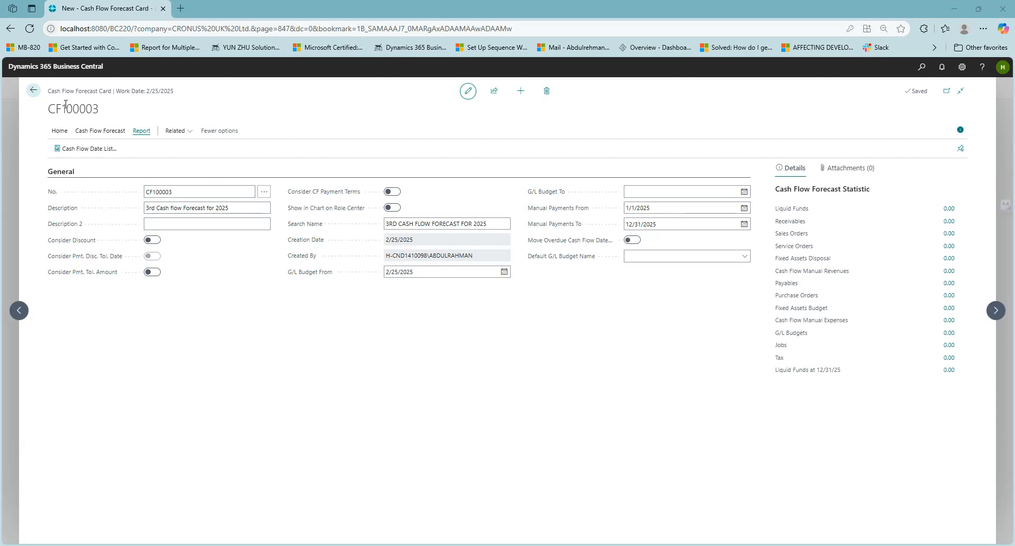
drag(51, 110, 98, 111)
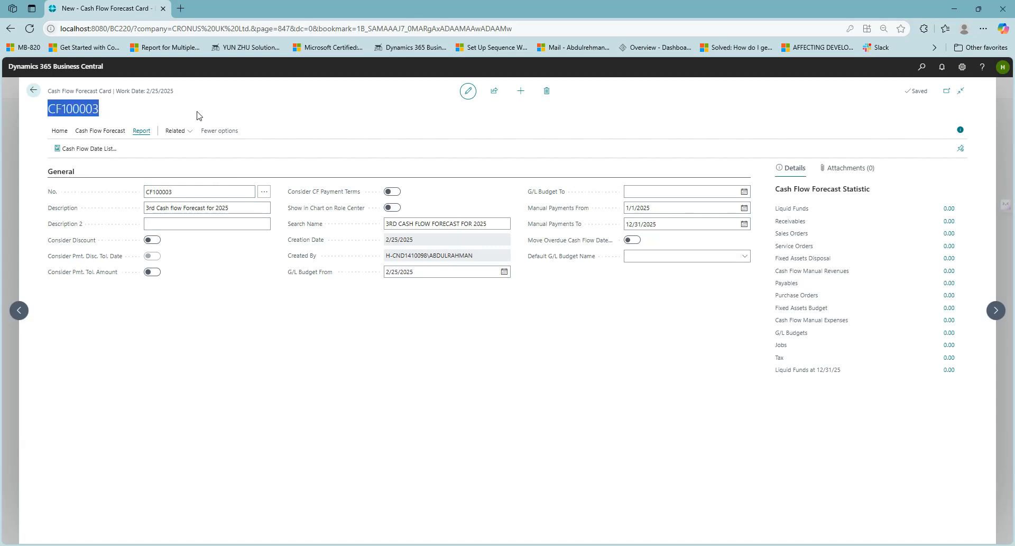
click(288, 113)
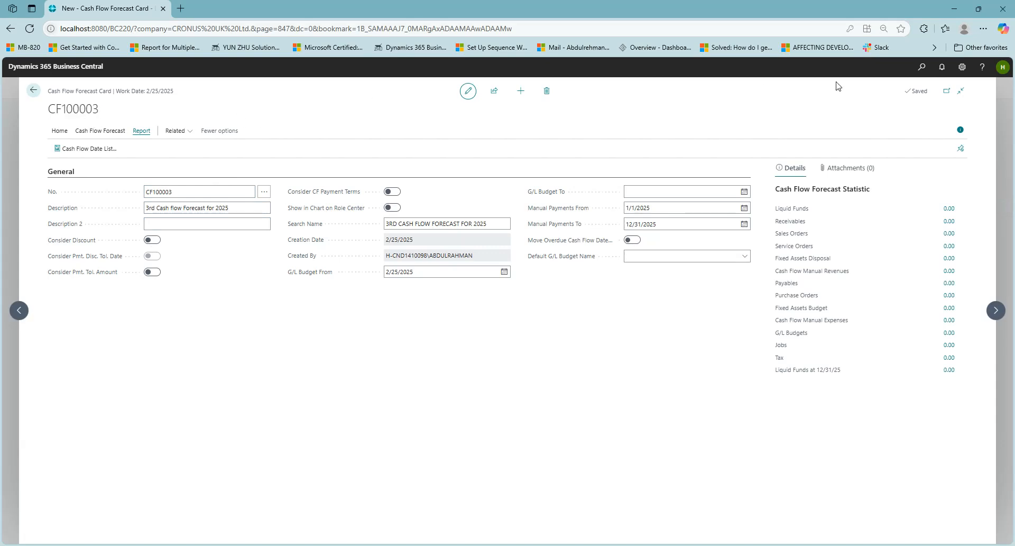
Step: Find the Customers list and open the card of Spotsmeyer's Furnishings
click(921, 67)
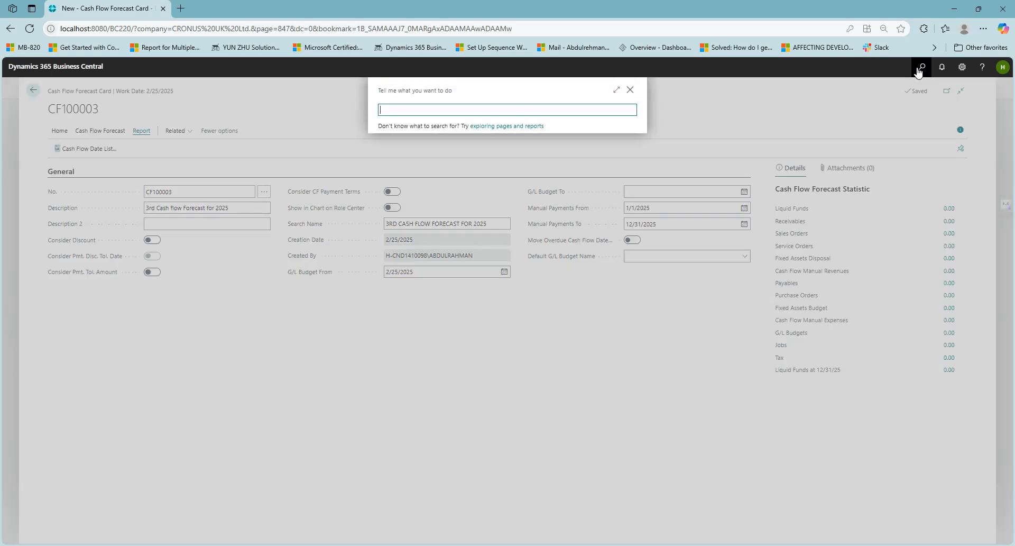
text(customer)
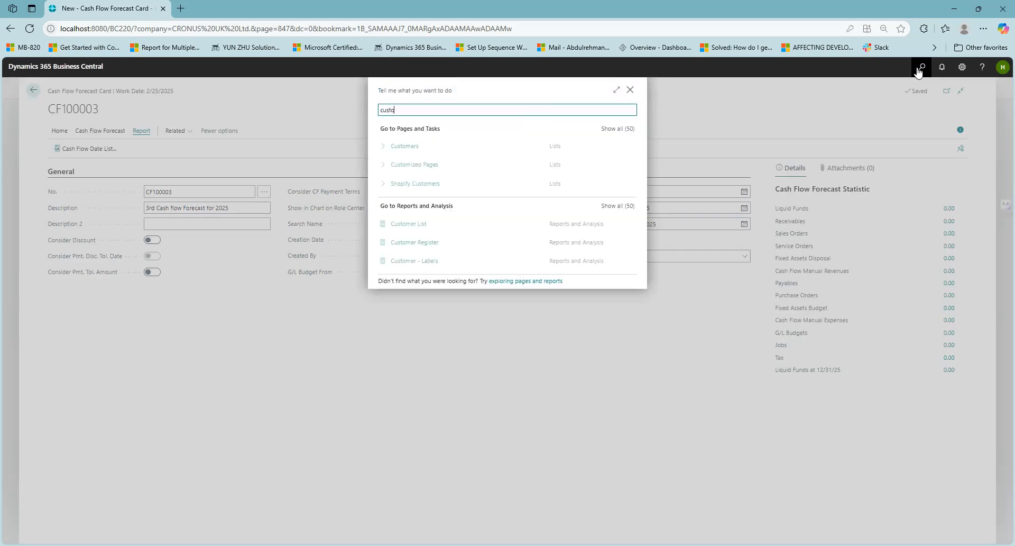
click(417, 146)
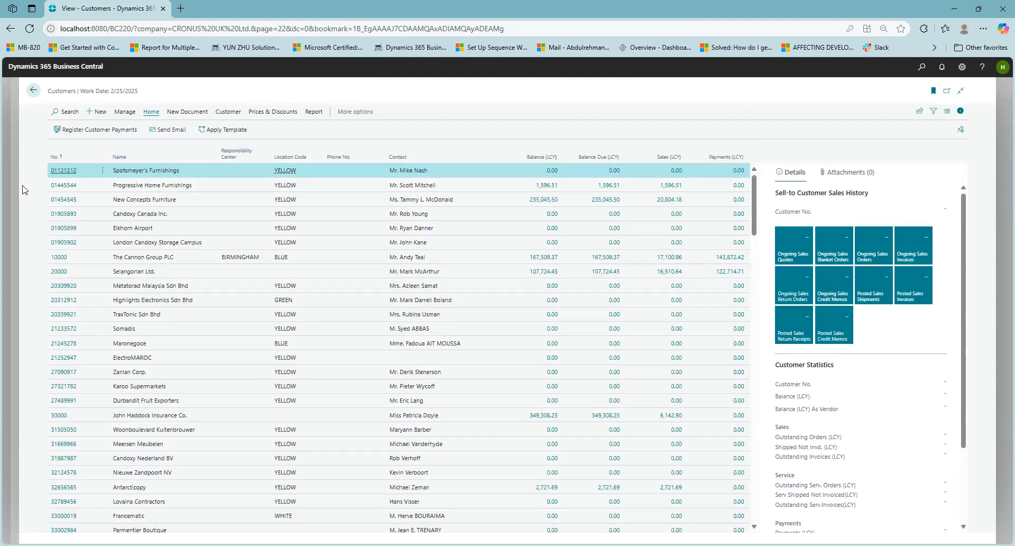
click(66, 170)
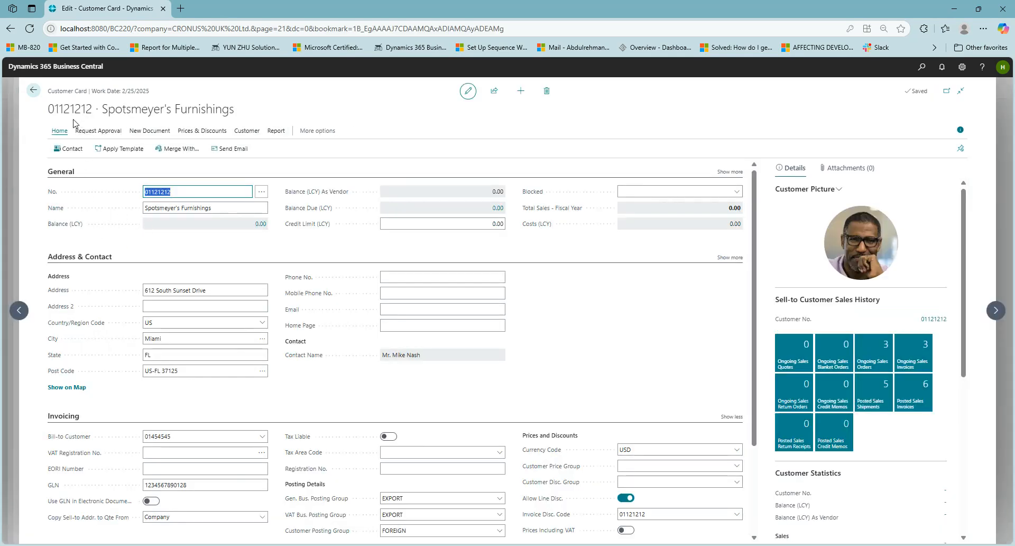
Step: Show all payment settings of the customer and set its Cash Flow Payment Terms Code to 60 DAYS
scroll(185, 221, down, 2)
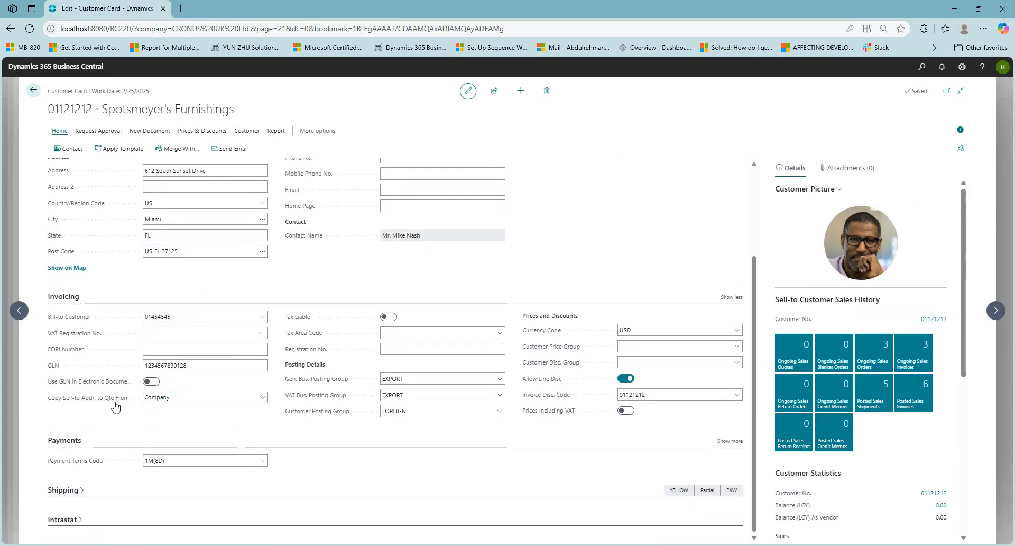
scroll(529, 449, down, 1)
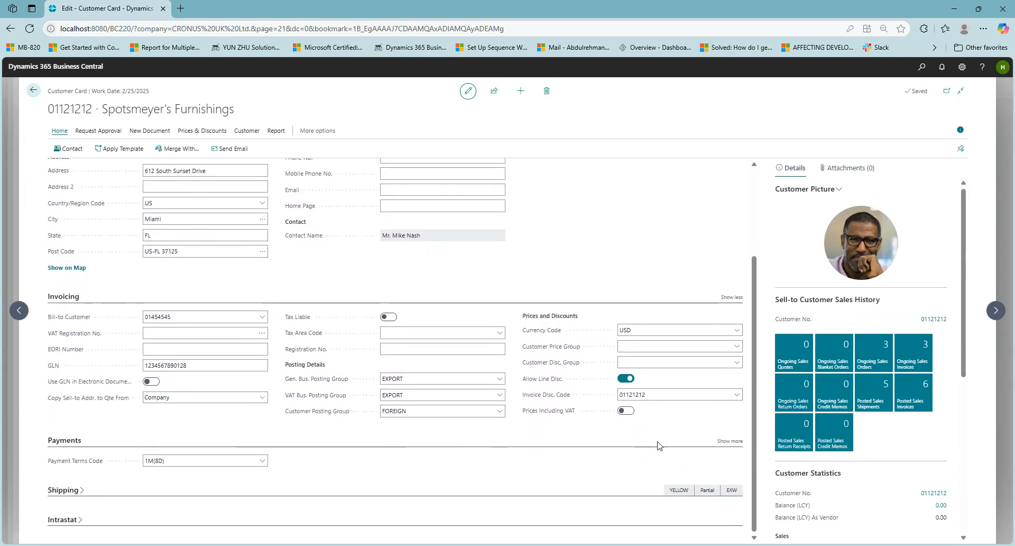
click(731, 441)
scroll(105, 478, down, 2)
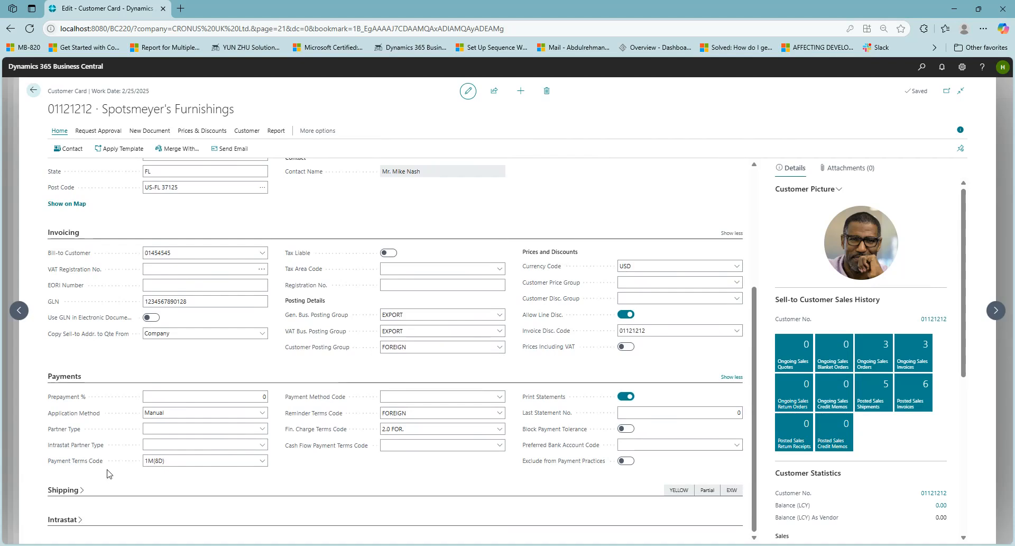
click(450, 447)
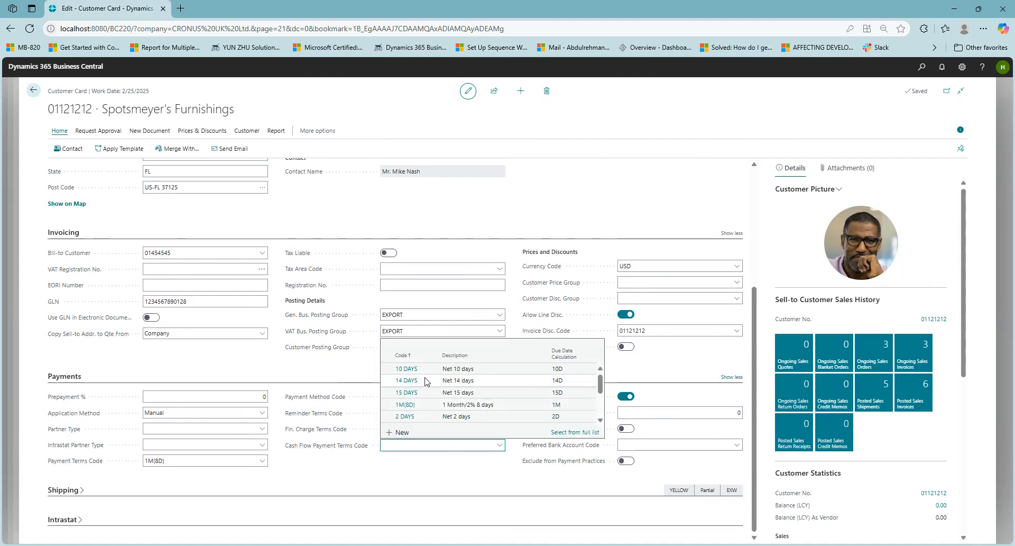
scroll(423, 392, down, 3)
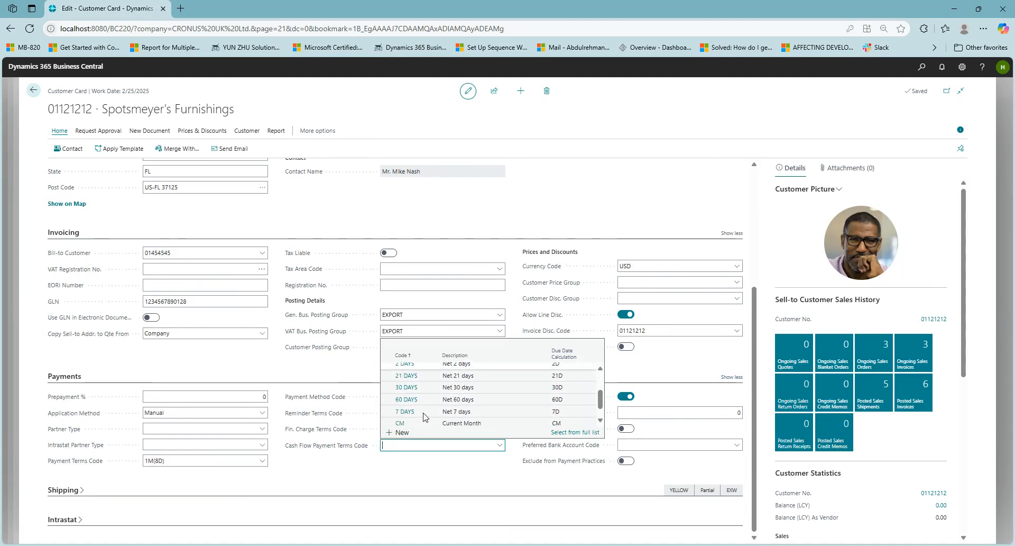
click(426, 404)
drag(312, 445, 310, 488)
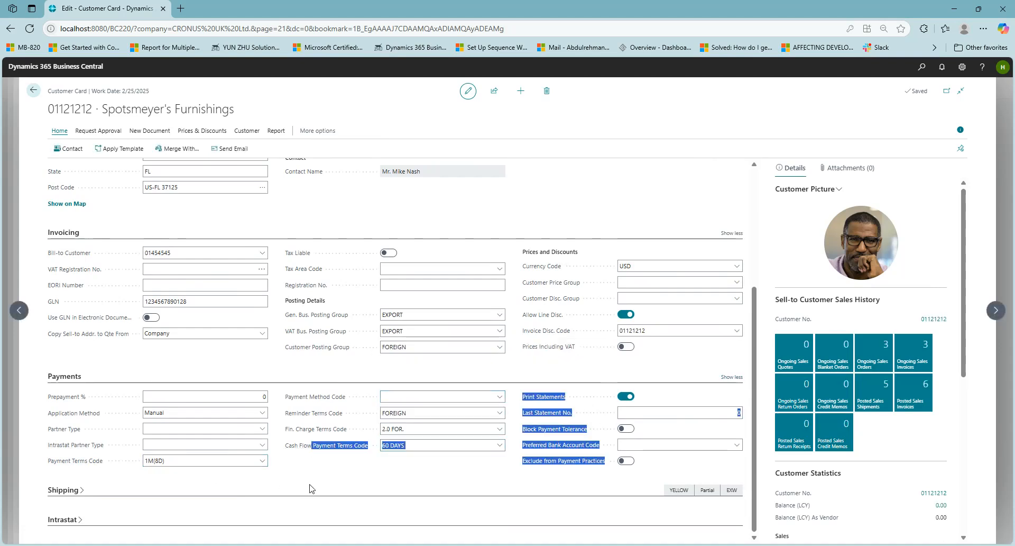
click(414, 480)
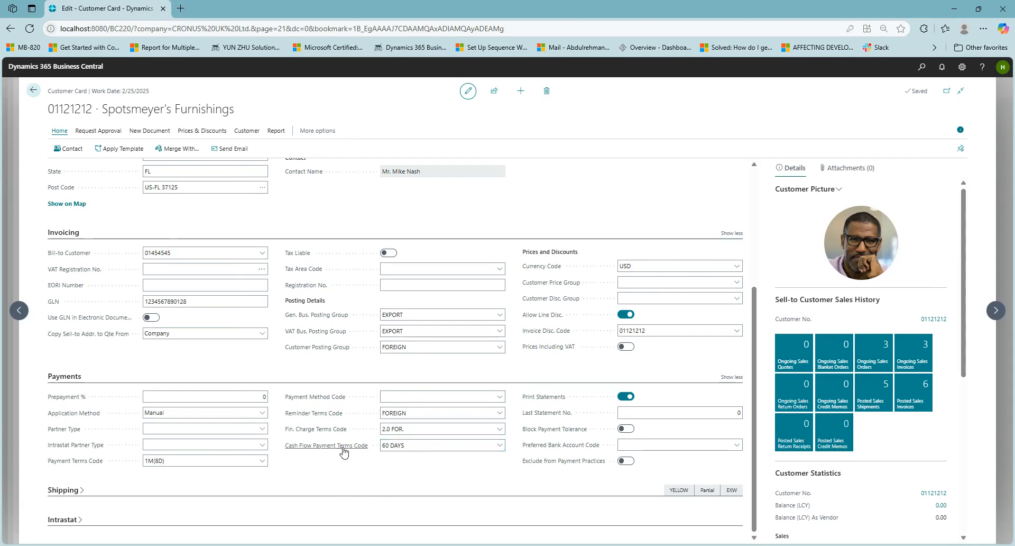
Step: Leave the customer card, return to the CF100003 forecast card and open the Cash Flow Worksheet
click(32, 91)
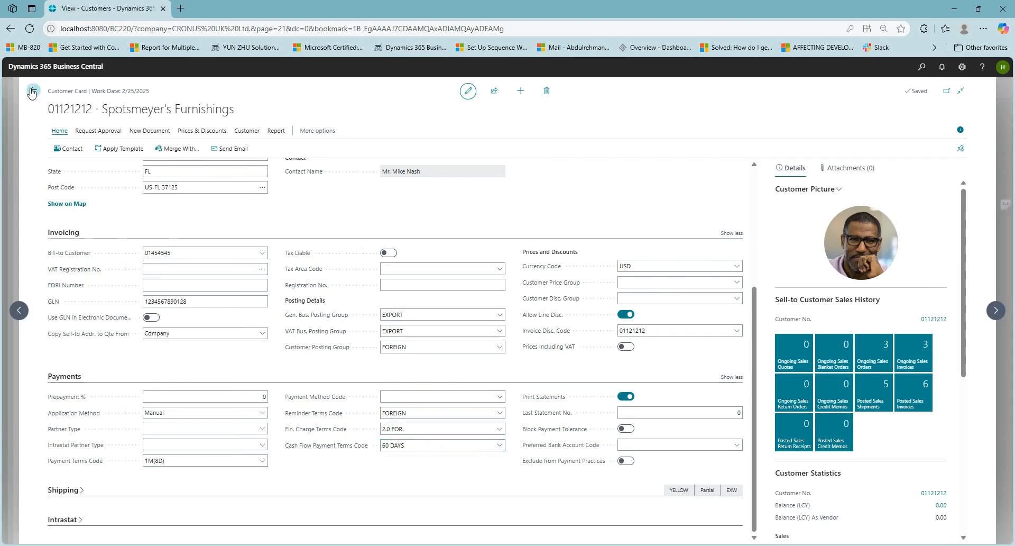
click(32, 93)
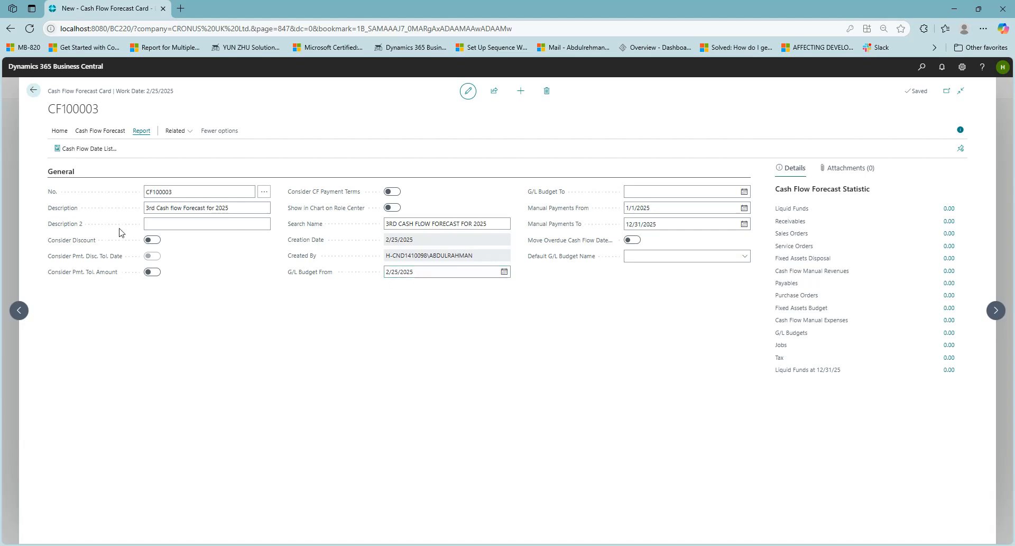
click(59, 131)
click(100, 153)
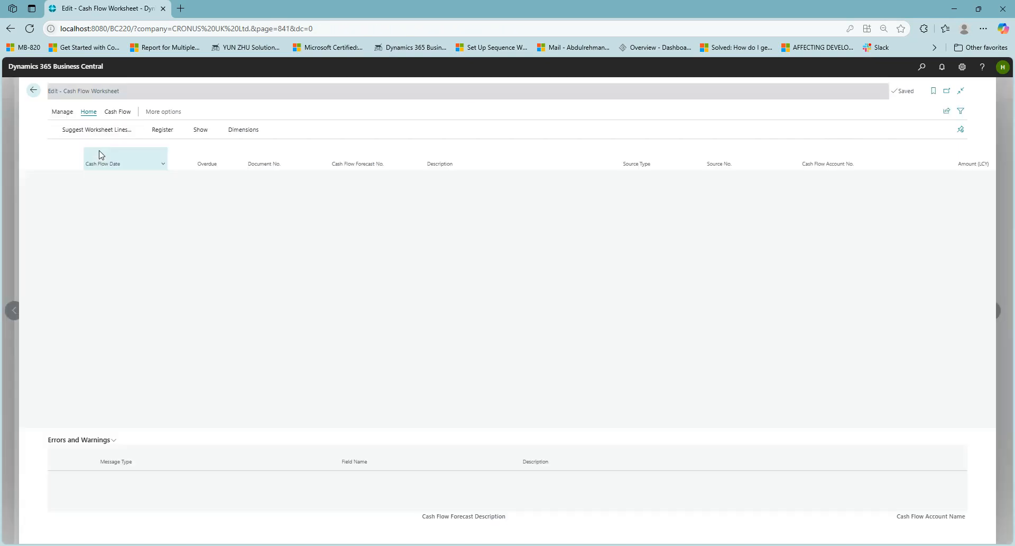
Step: Try to suggest worksheet lines for forecast CF100002 with the G/L Budget Name cleared
click(95, 130)
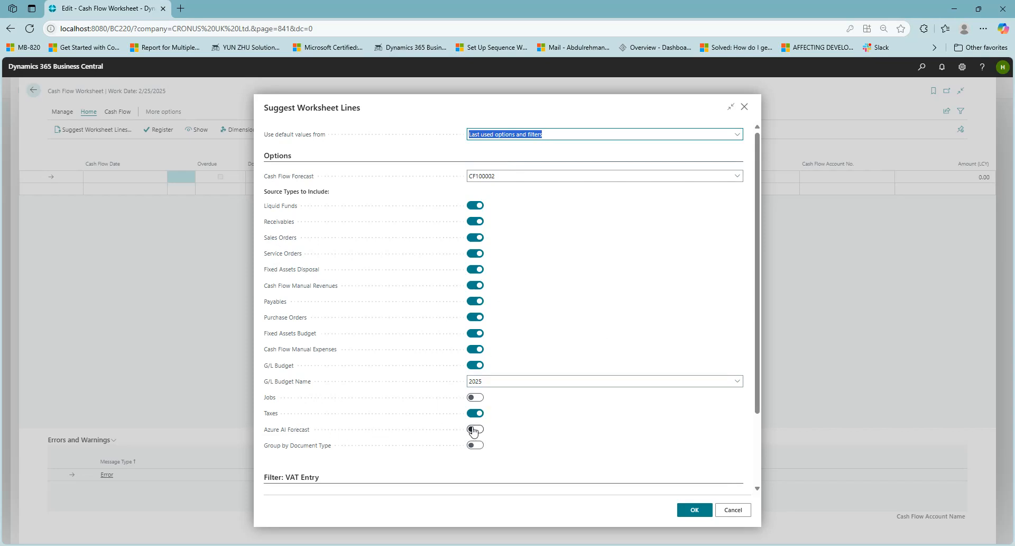
scroll(508, 442, down, 2)
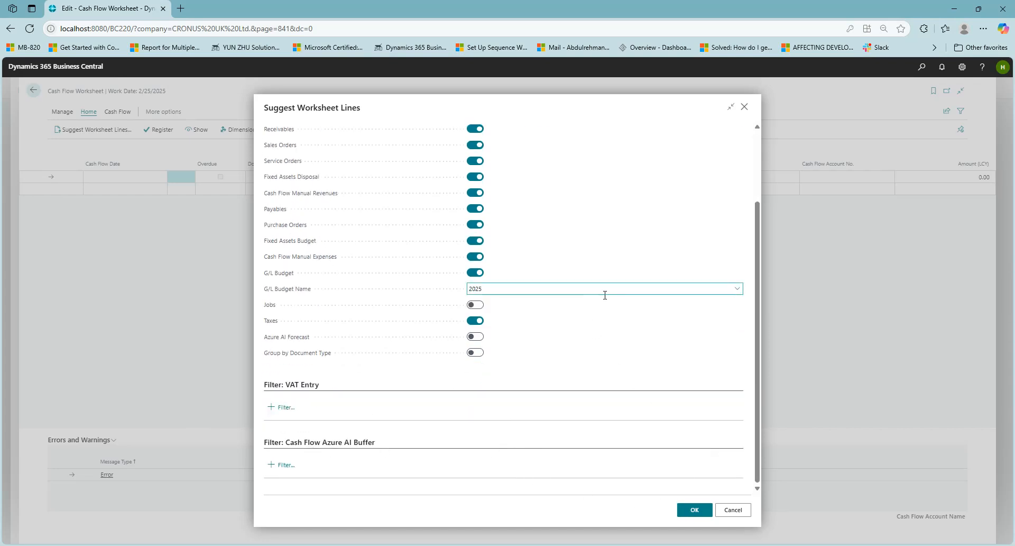
click(736, 289)
click(514, 291)
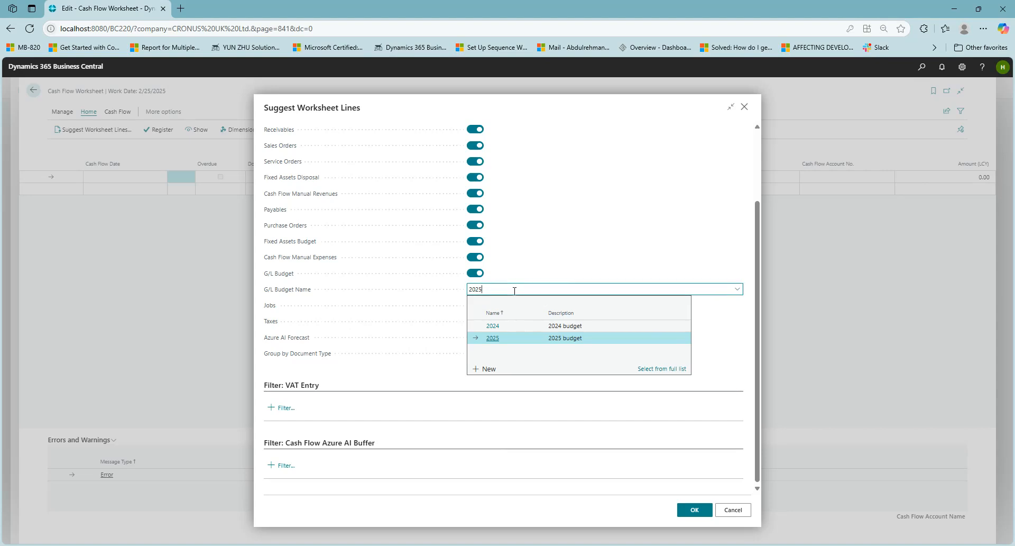
key(BackSpace)
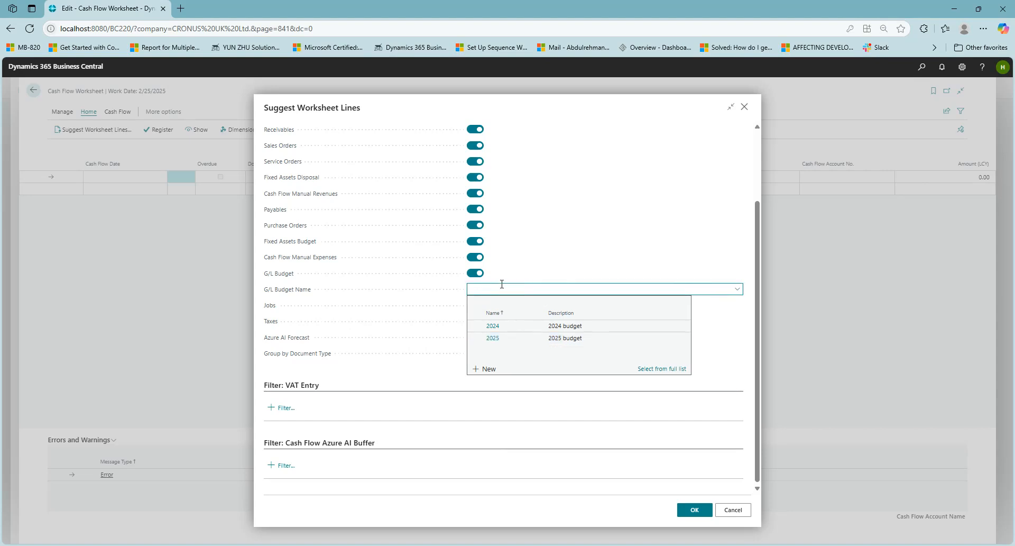
click(582, 211)
click(694, 508)
click(583, 337)
Step: Suggest worksheet lines for cash flow forecast CF100003
click(80, 130)
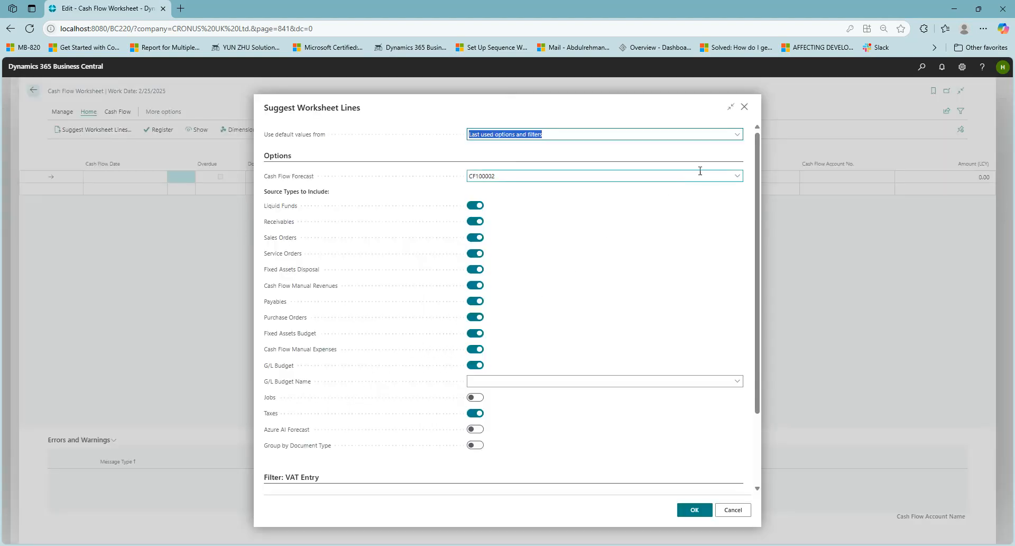
click(732, 177)
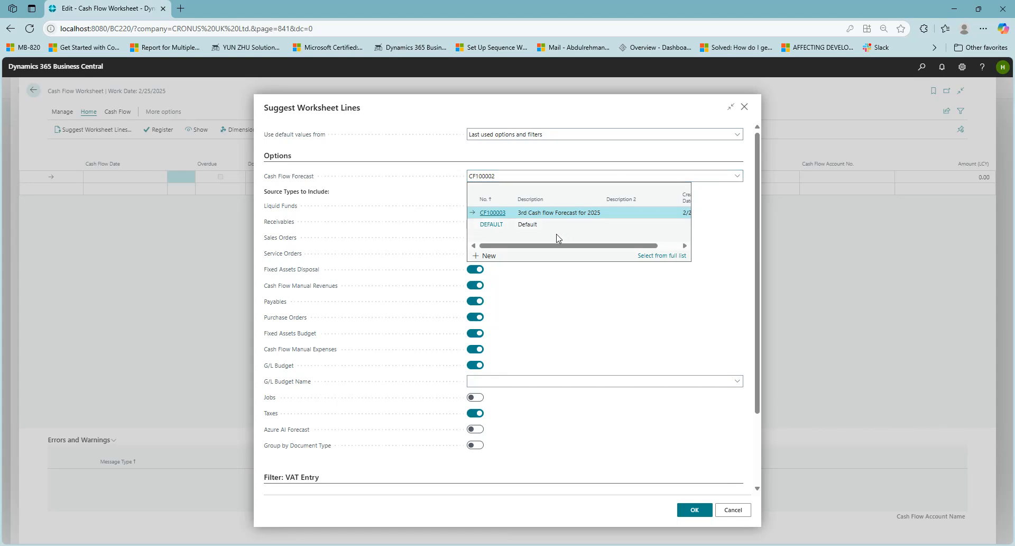
click(555, 214)
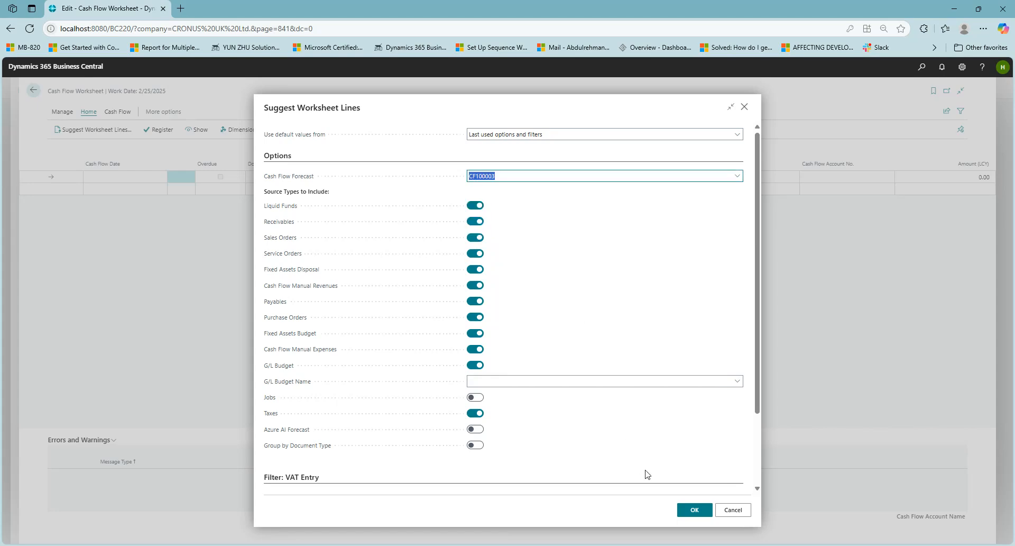
click(695, 509)
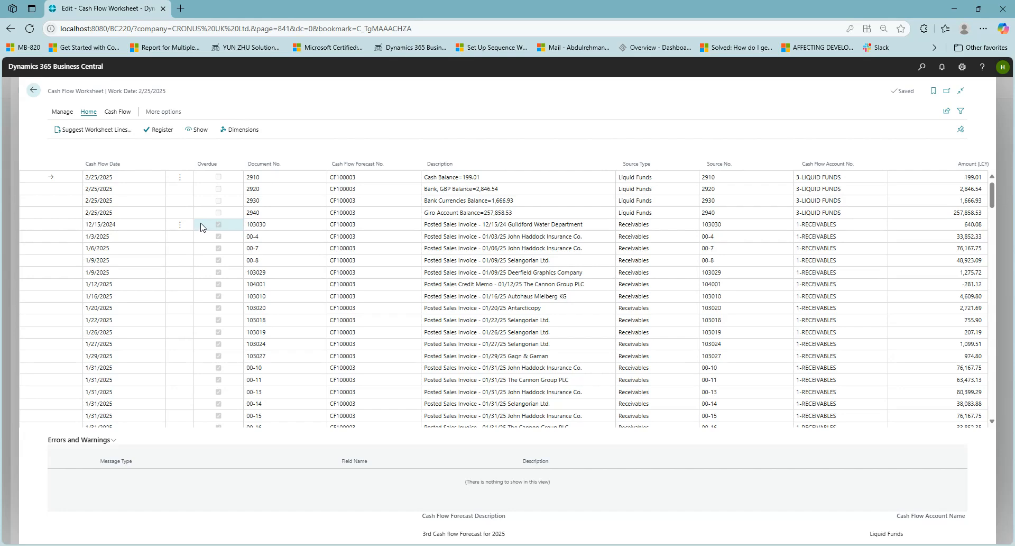
Step: Show the vendor ledger entry behind purchase invoice 108031, find its related entries, and return to the worksheet
scroll(177, 207, down, 4)
scroll(218, 238, up, 4)
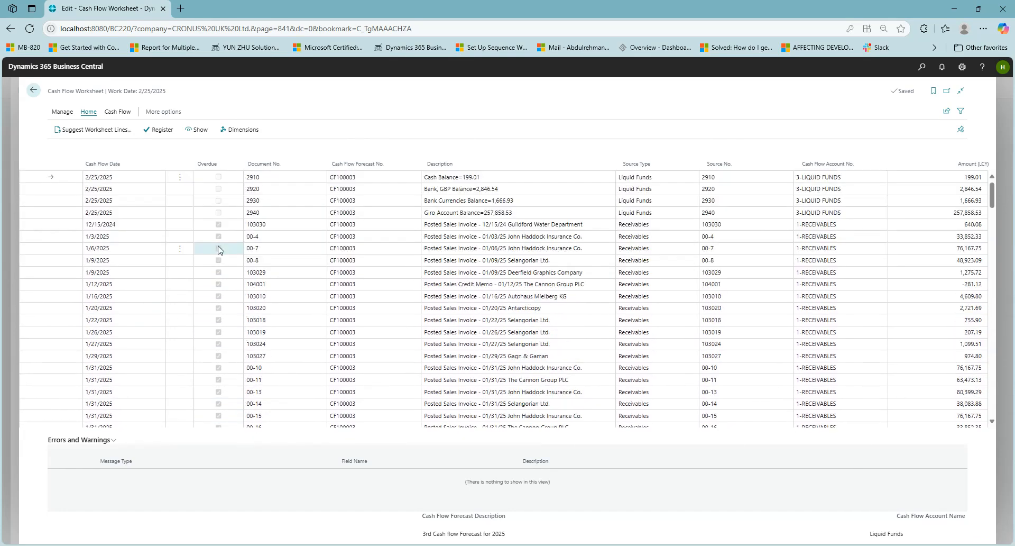
scroll(219, 250, down, 6)
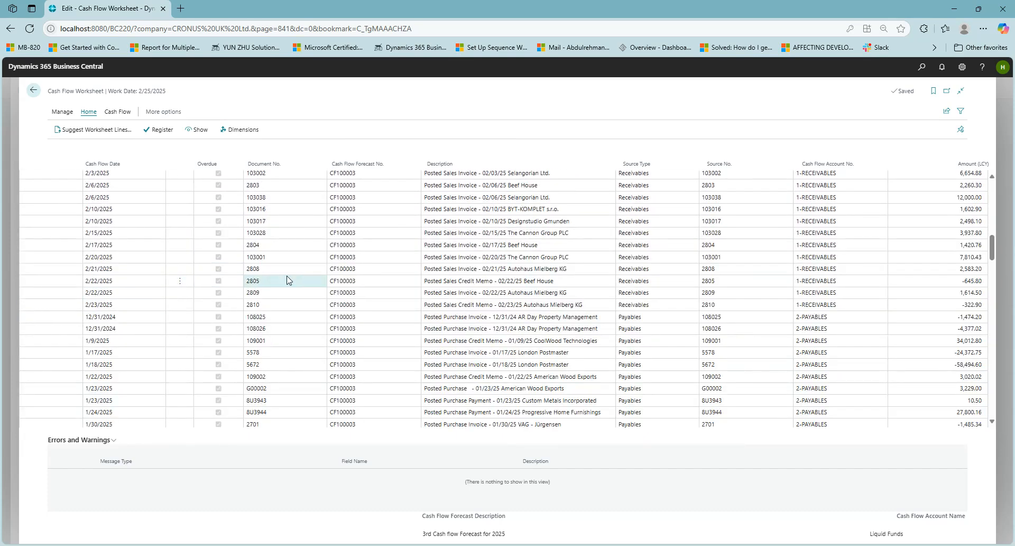
scroll(271, 281, down, 5)
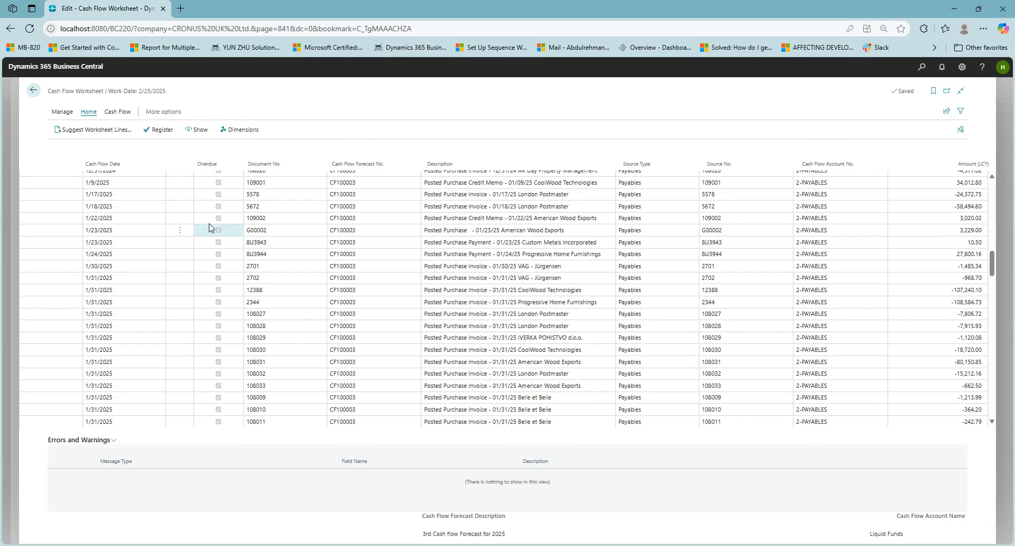
scroll(317, 254, down, 3)
click(179, 256)
click(192, 135)
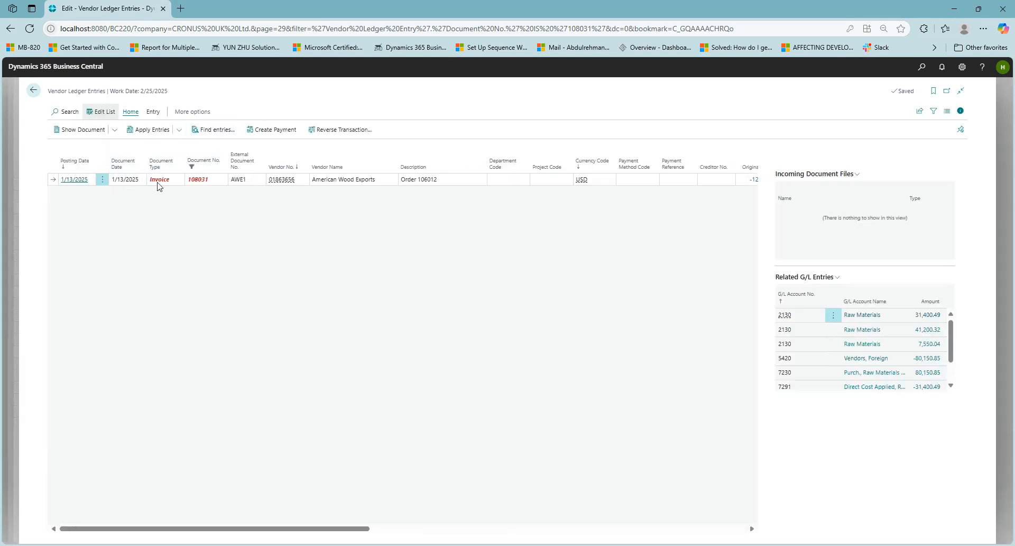
click(214, 130)
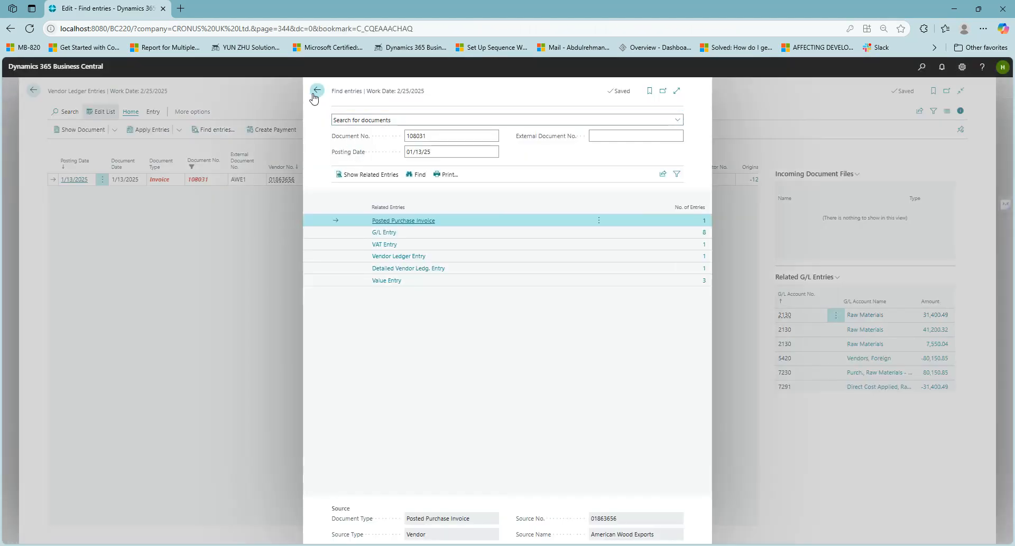
click(314, 94)
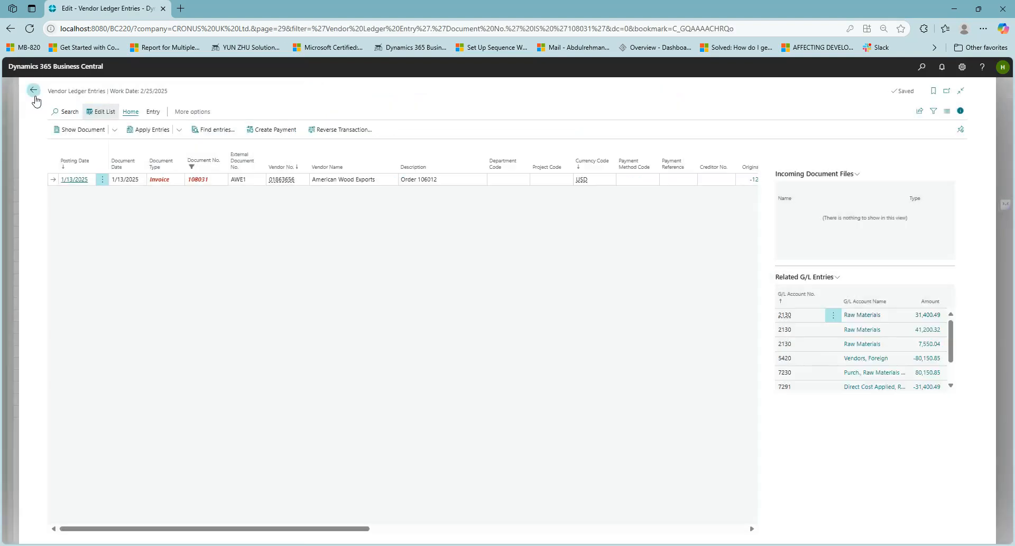
click(34, 96)
Step: View the dimension set entries of a purchase order line for document 104002 and close them
scroll(707, 298, down, 3)
scroll(707, 299, down, 7)
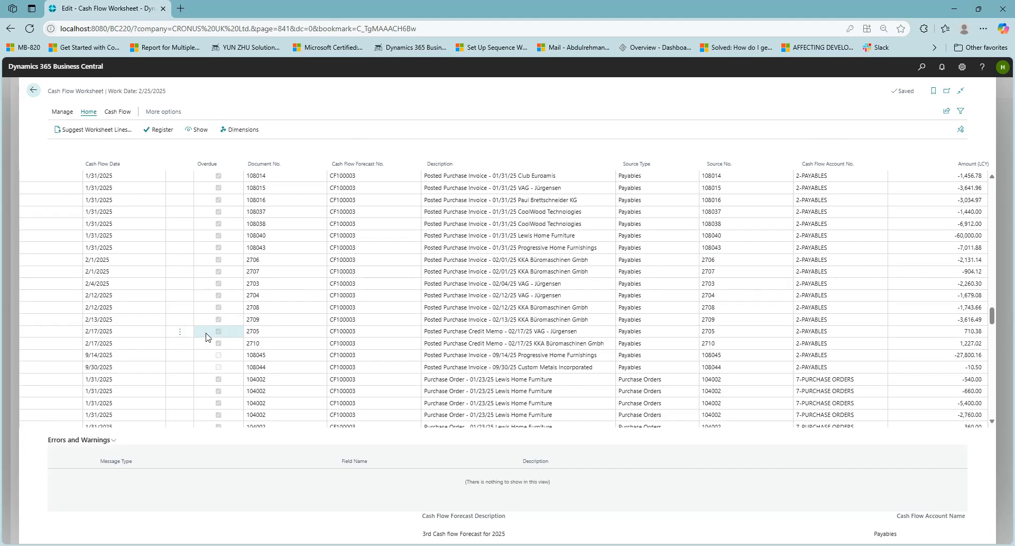
scroll(247, 332, down, 3)
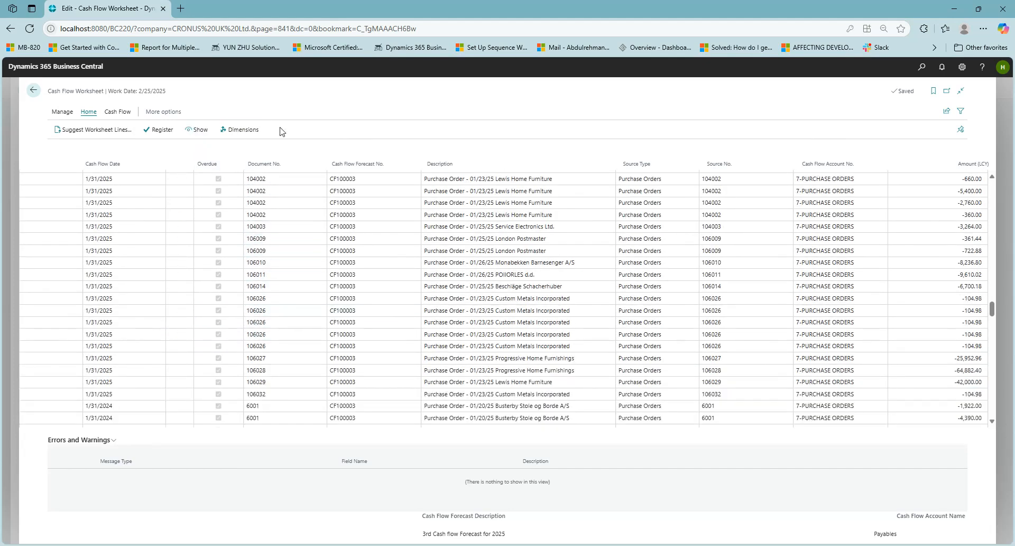
click(180, 179)
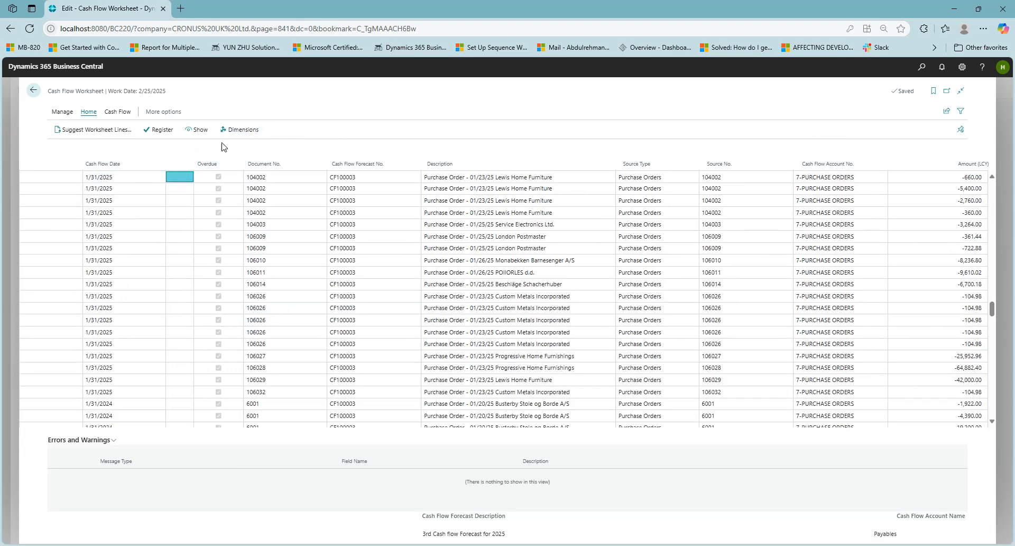
click(243, 136)
click(242, 137)
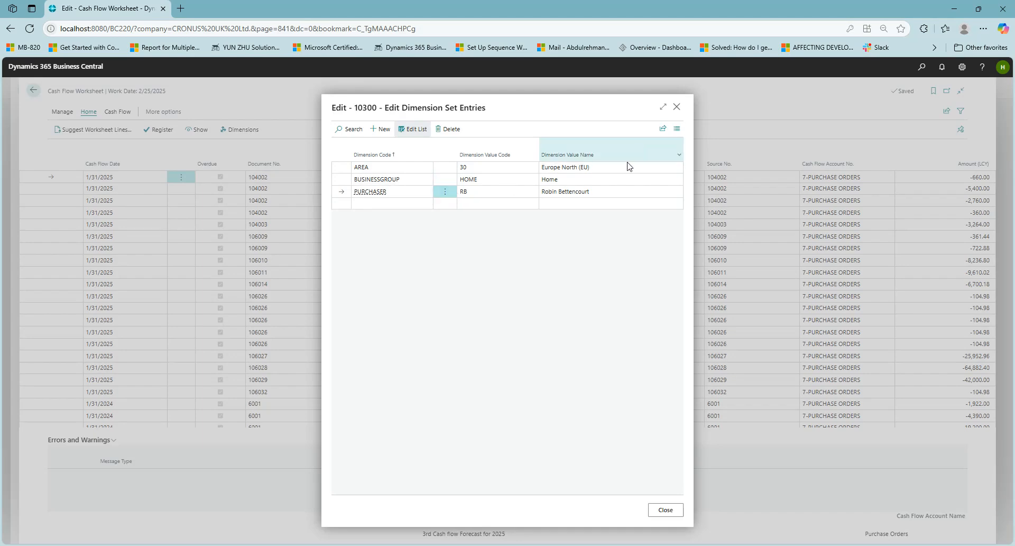
click(676, 107)
Step: Reopen the worksheet from the forecast card and add dimension AREA with value 10 to the cash balance line 2910
click(33, 89)
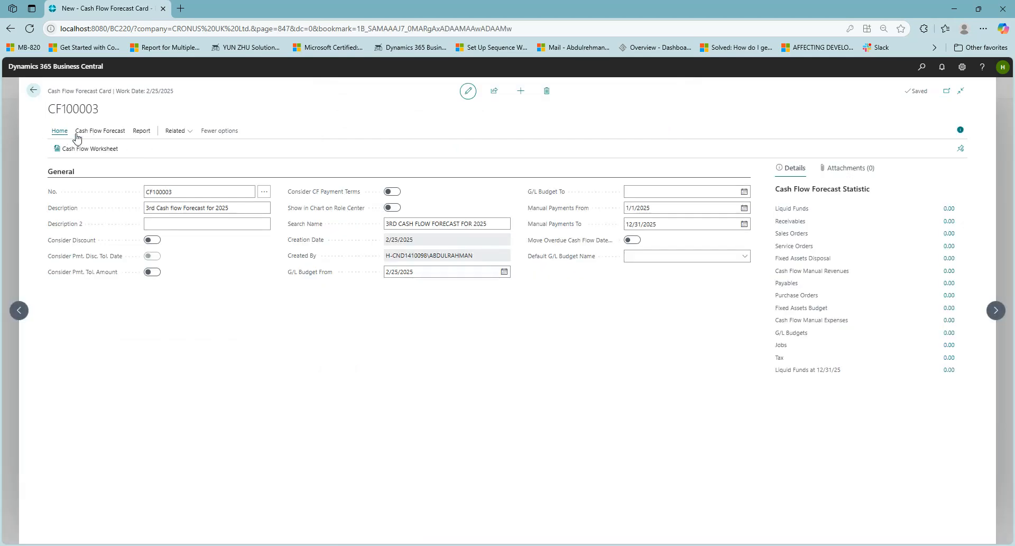
click(91, 152)
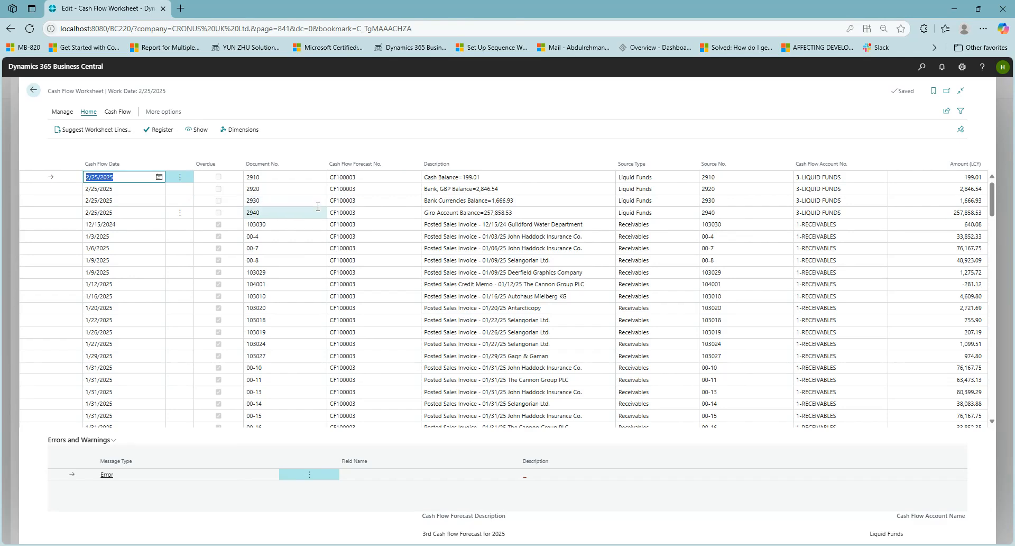
click(239, 130)
text(AREA)
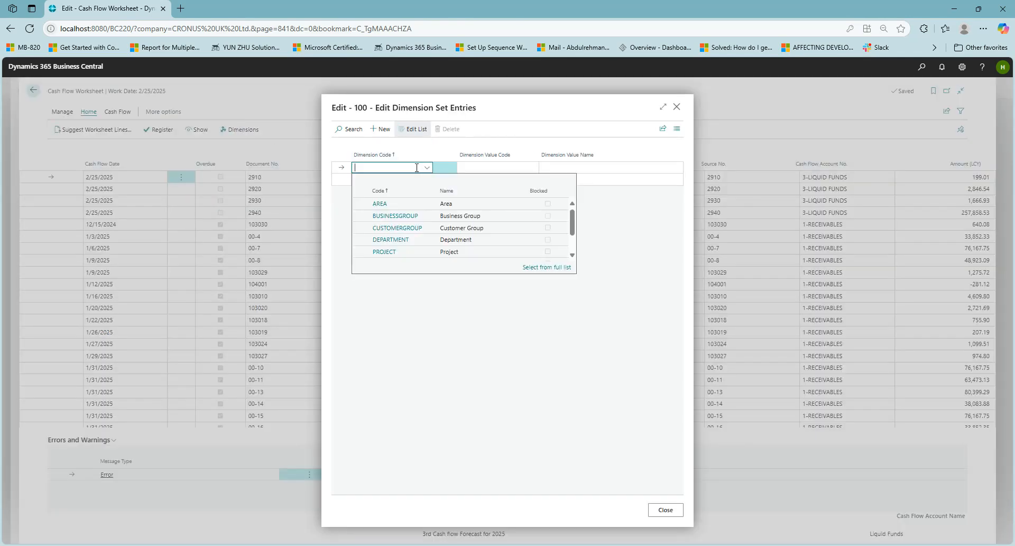
key(Tab)
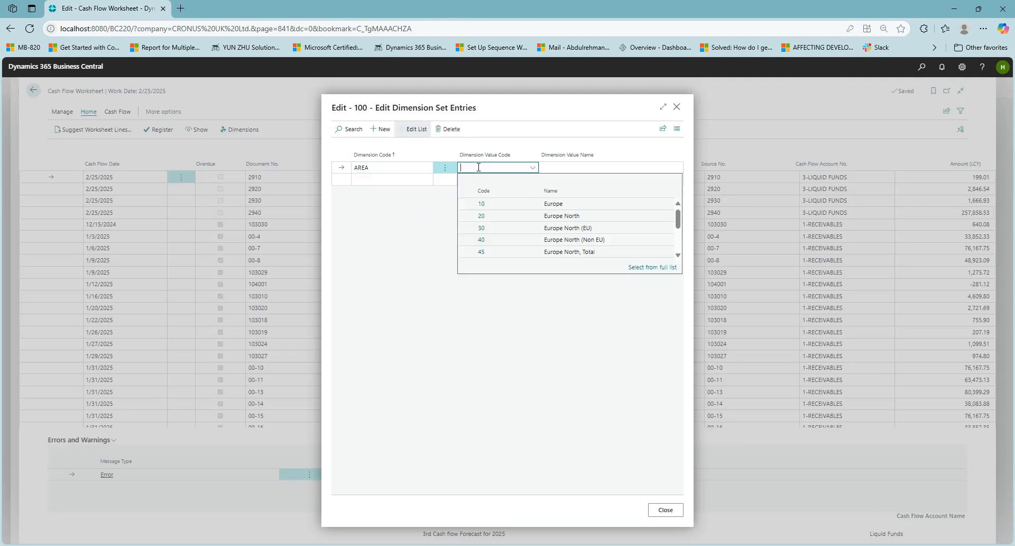
click(490, 206)
click(511, 222)
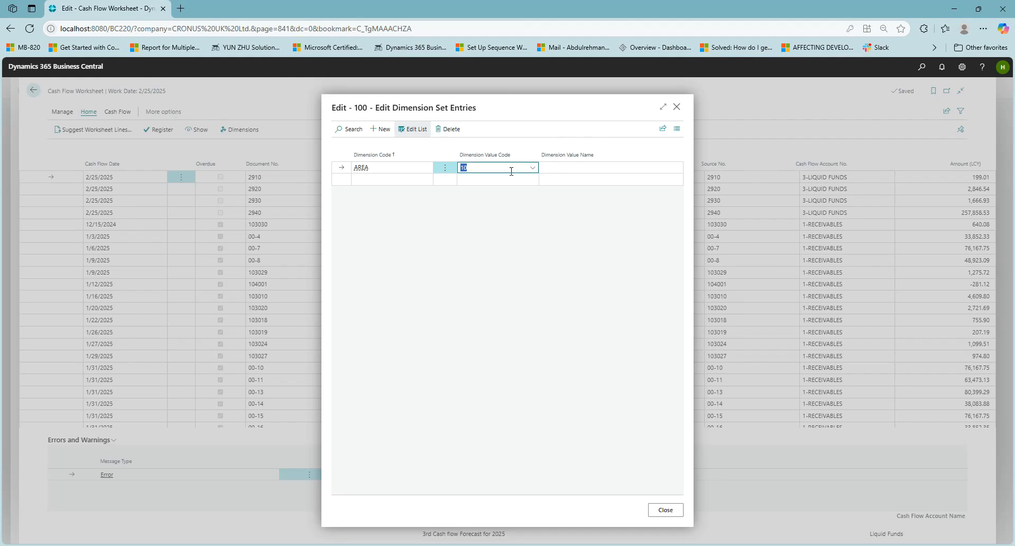
Step: Add dimension DEPARTMENT with value ADM to the same line and close its dimension set entries
click(390, 178)
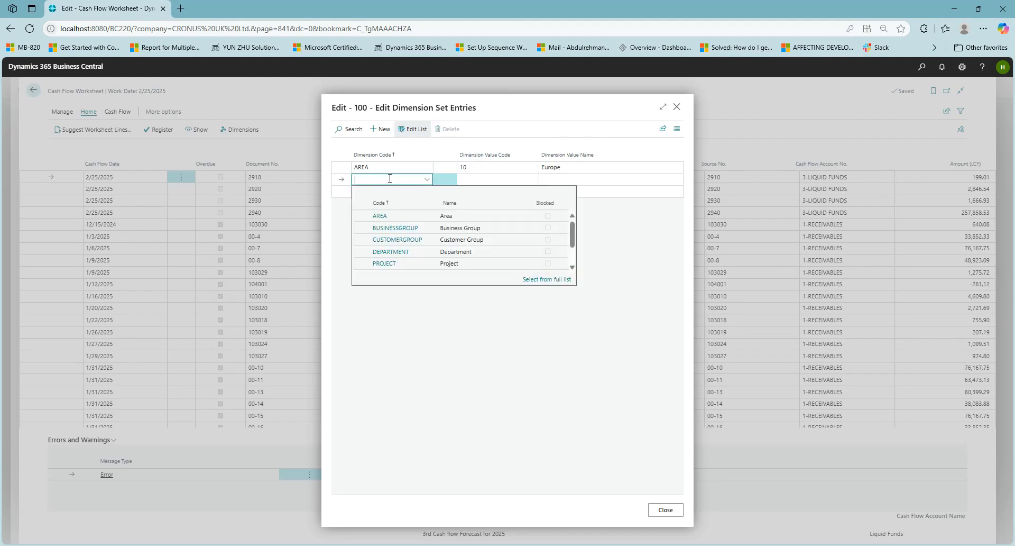
click(395, 251)
click(496, 179)
click(505, 216)
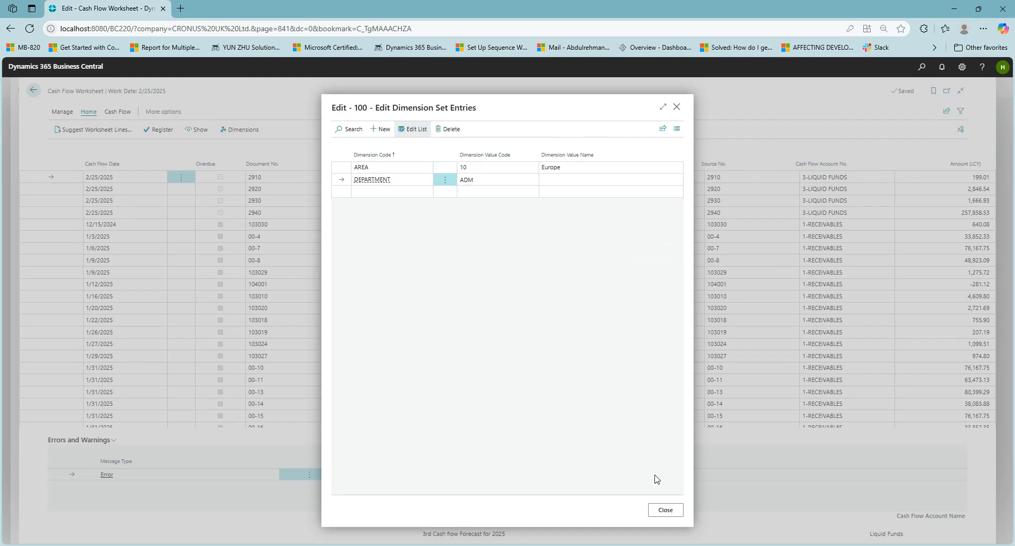
click(672, 513)
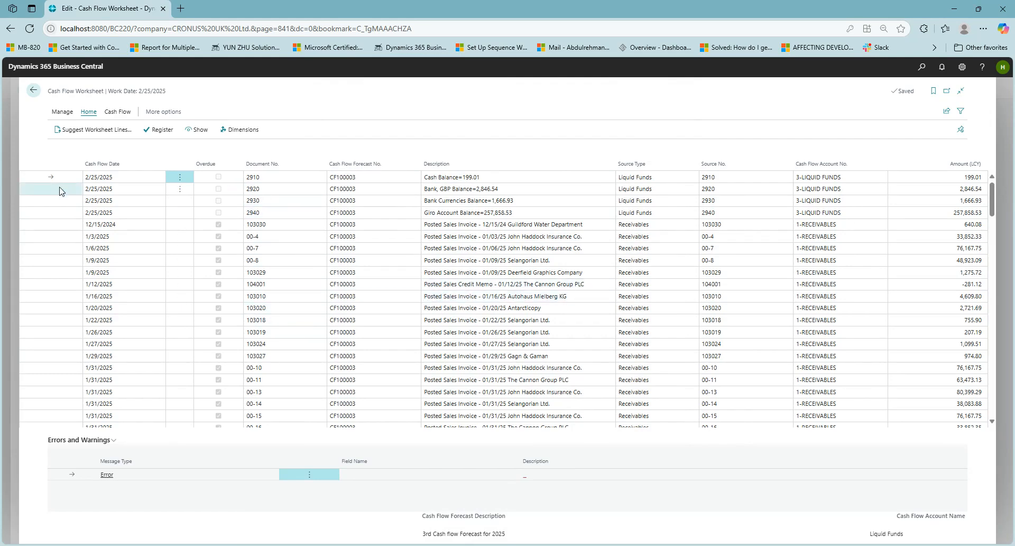
Step: Register the cash flow worksheet lines and dismiss the confirmation
click(156, 135)
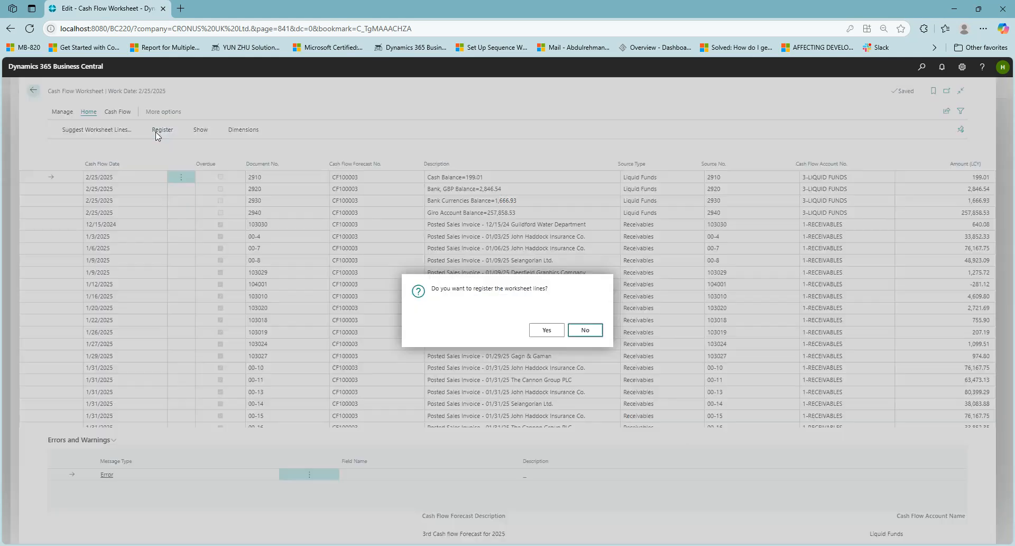
click(548, 331)
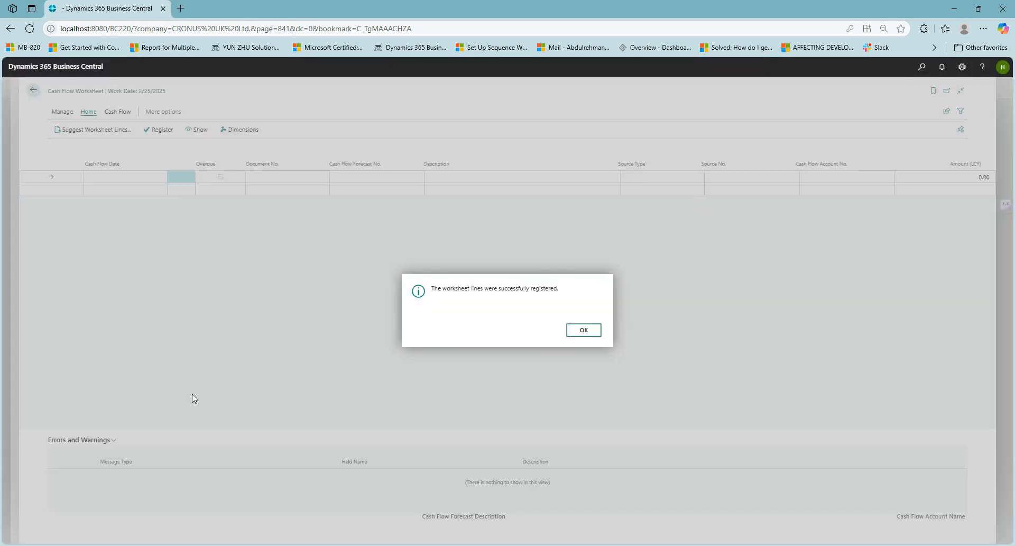
click(571, 332)
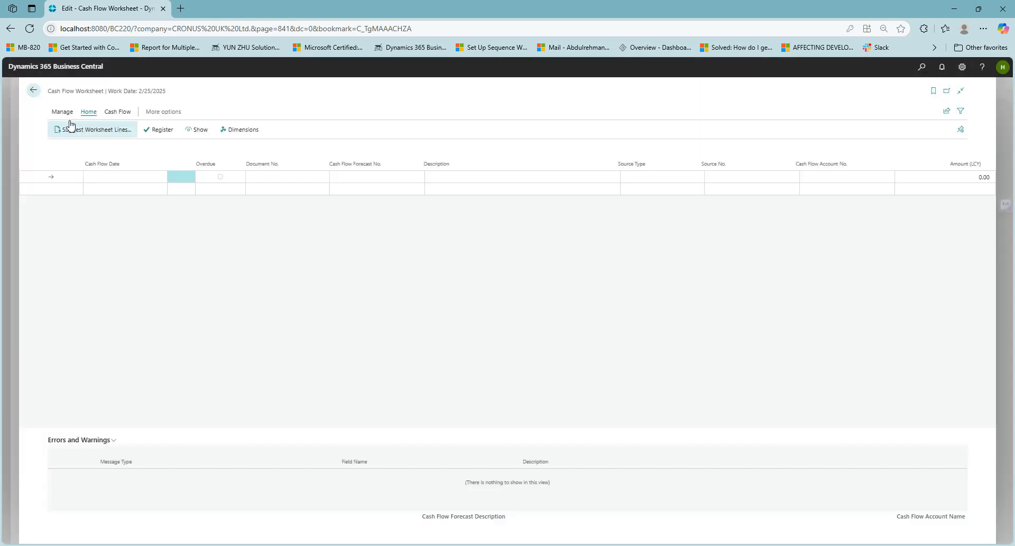
Step: Return from the worksheet to the 3rd Cash flow Forecast for 2025 card and open its statistics
click(33, 92)
click(158, 220)
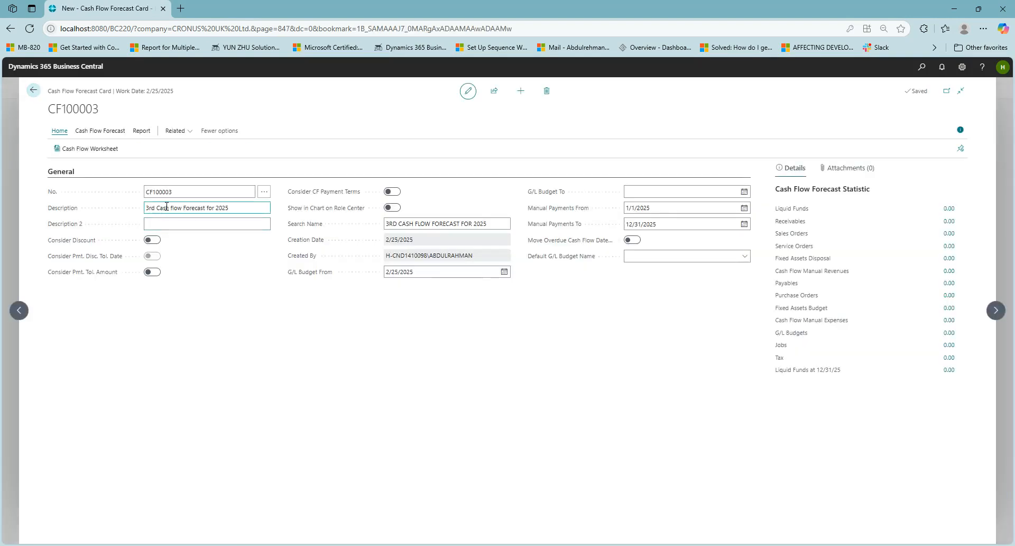
click(176, 192)
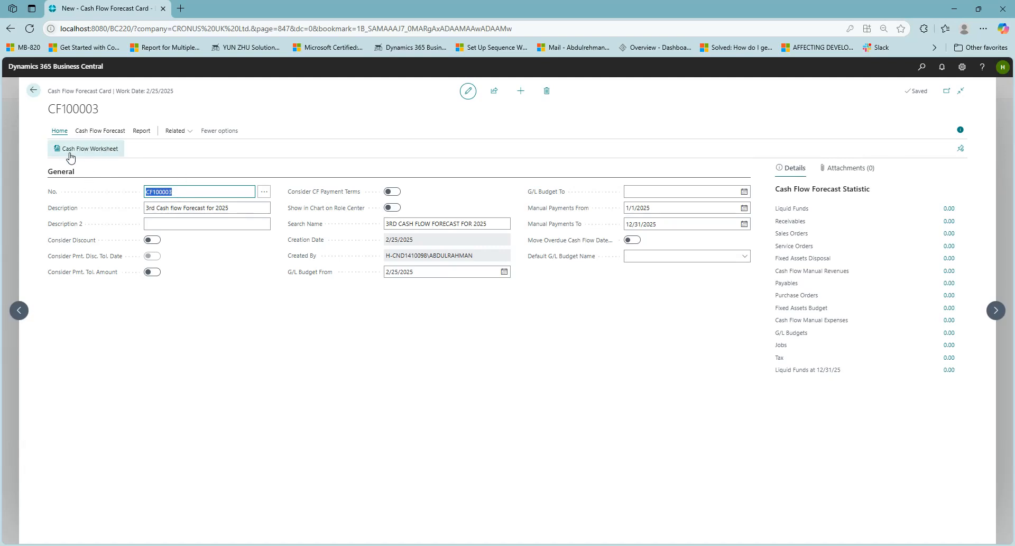
click(100, 131)
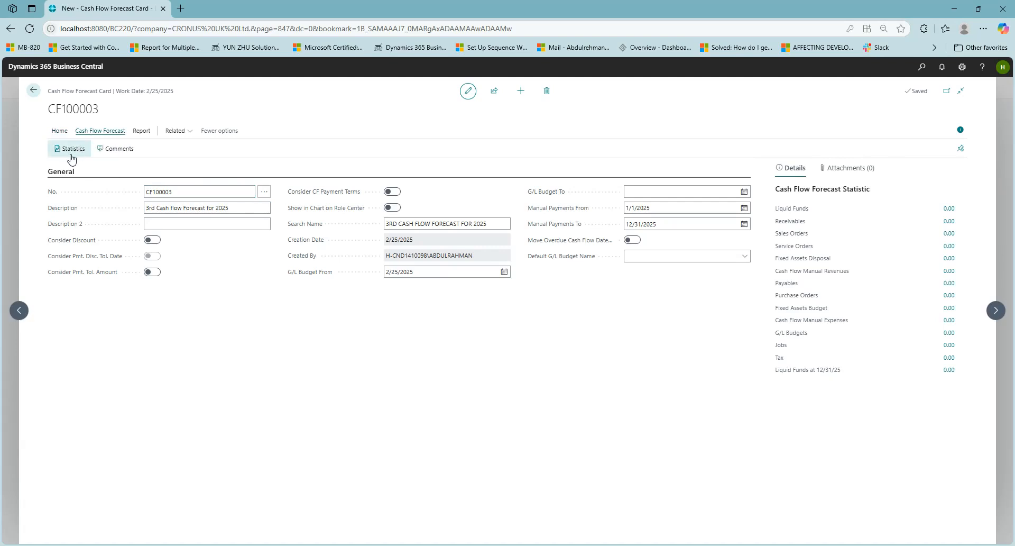
click(141, 131)
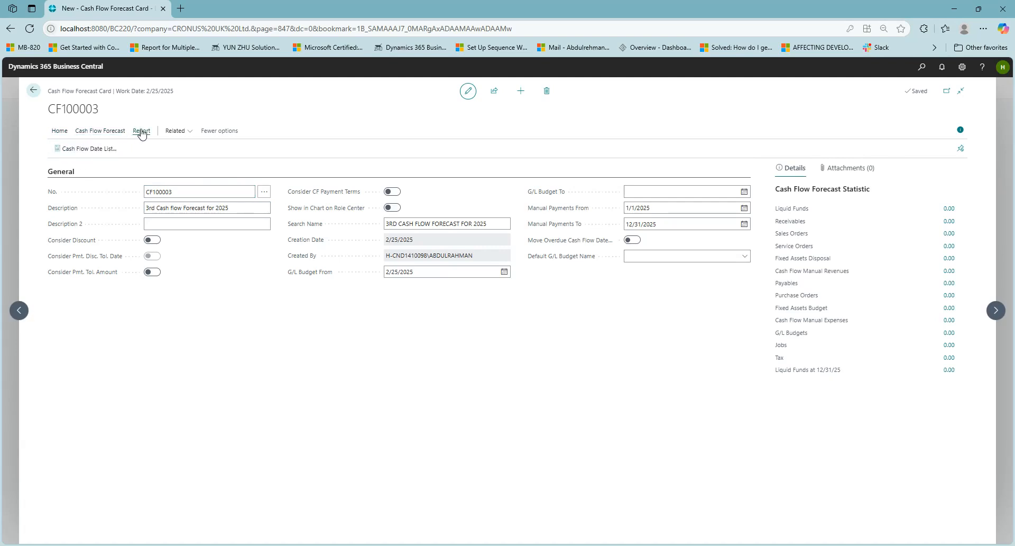
click(174, 132)
mouse_move(174, 151)
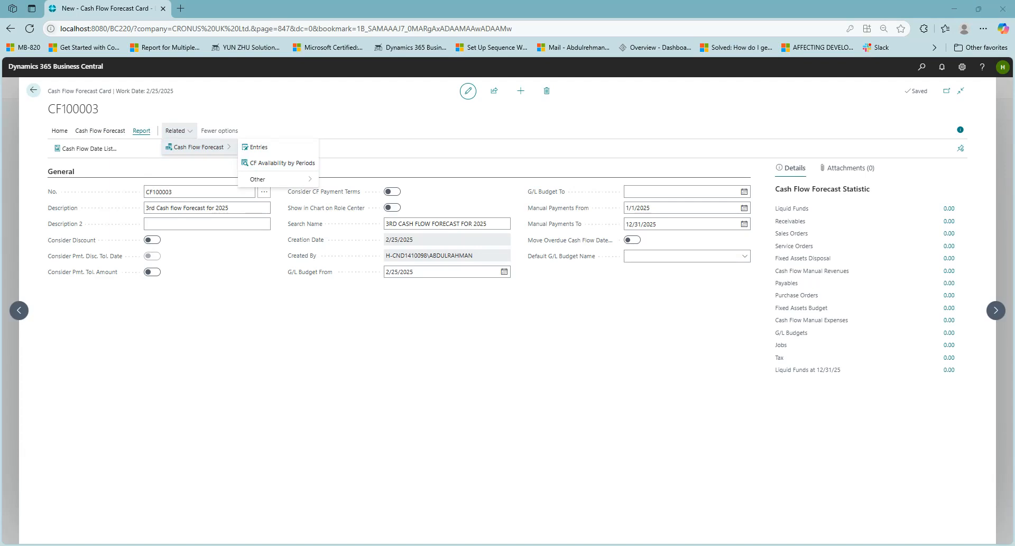
click(102, 132)
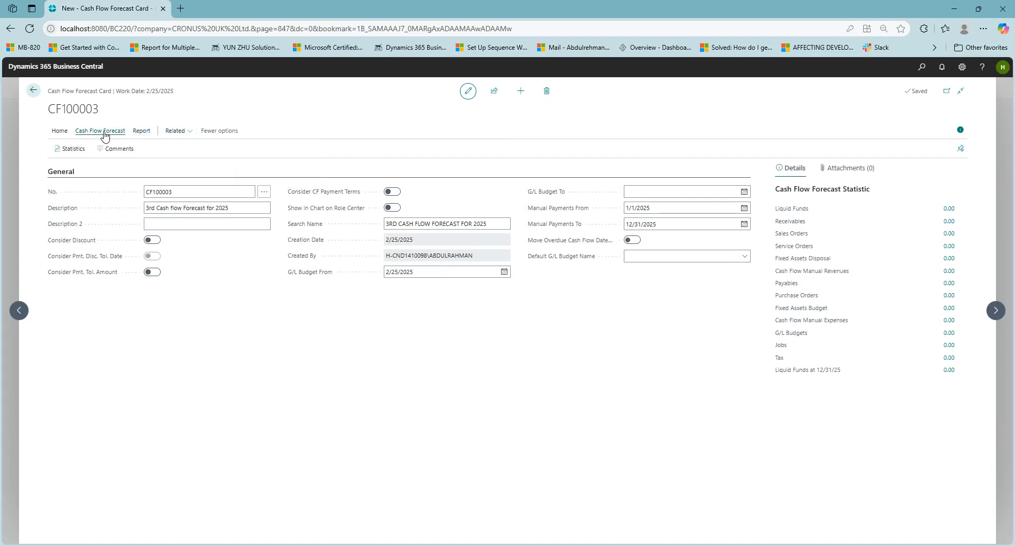
click(74, 149)
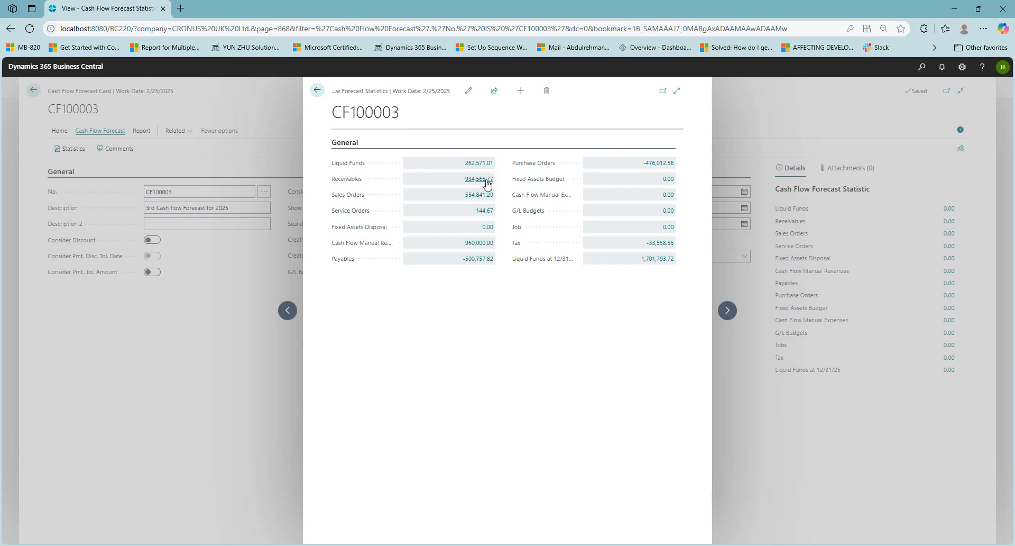
Step: Examine the ledger entries behind the Receivables amount and return to the forecast statistics
click(487, 180)
scroll(512, 255, down, 3)
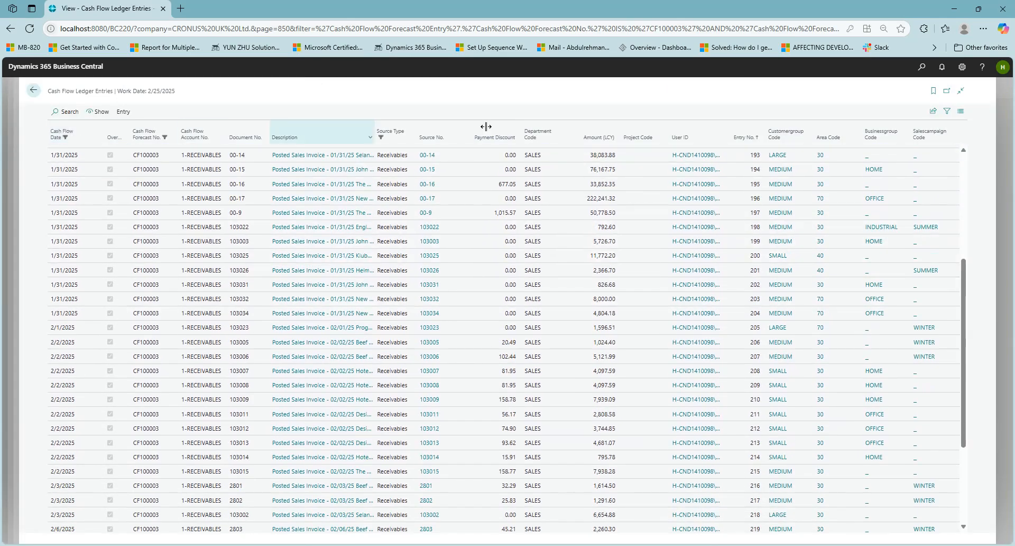
click(937, 111)
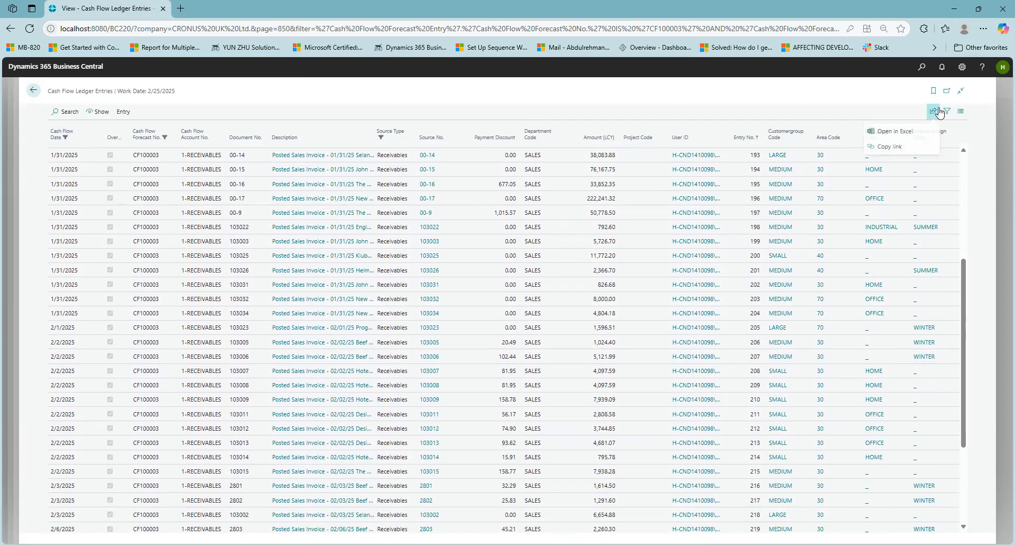
click(38, 94)
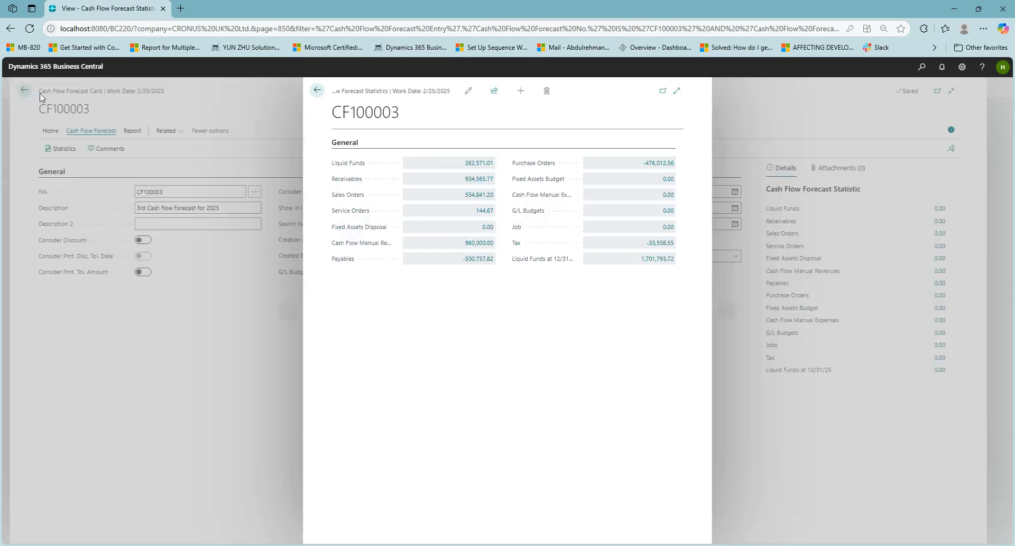
Step: Drill into the Sales Orders amount, show source sales order 101019 for one of its entries, and return to the statistics
click(479, 196)
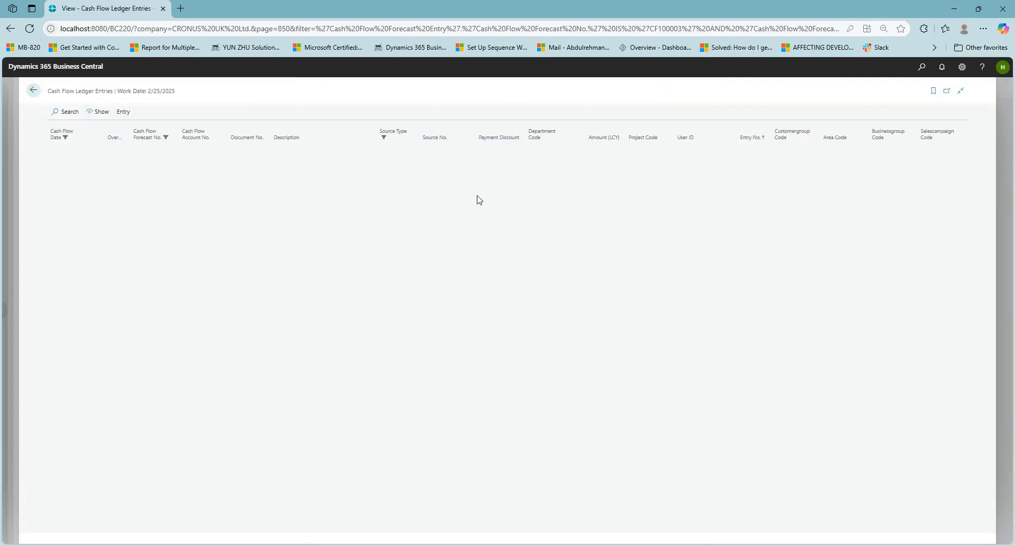
scroll(467, 261, down, 7)
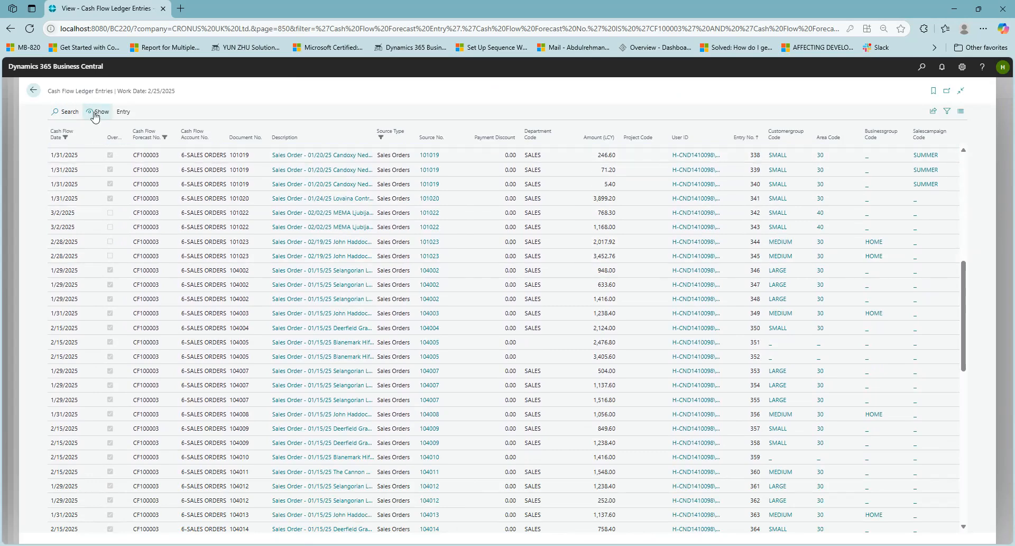
click(119, 181)
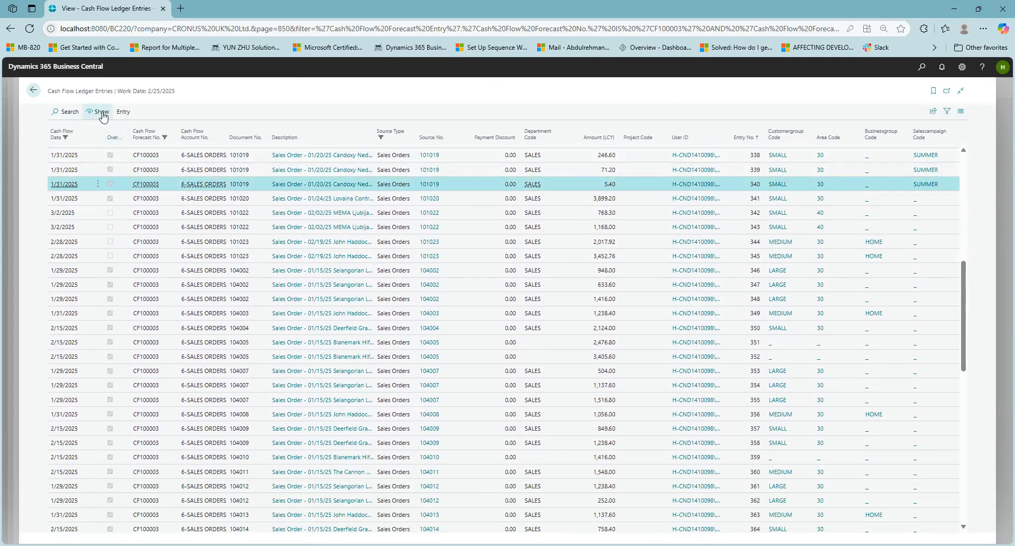
click(101, 112)
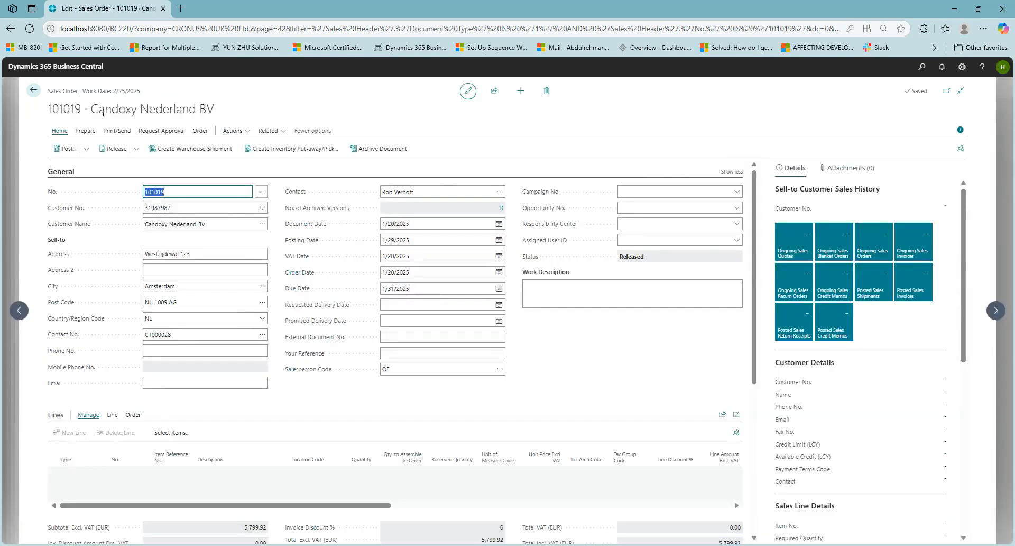
click(32, 96)
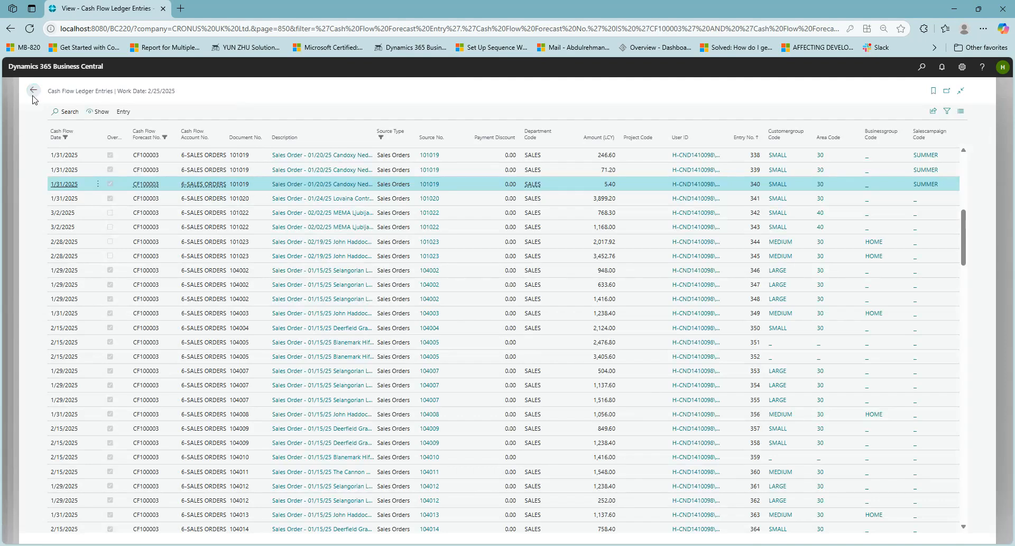
click(33, 95)
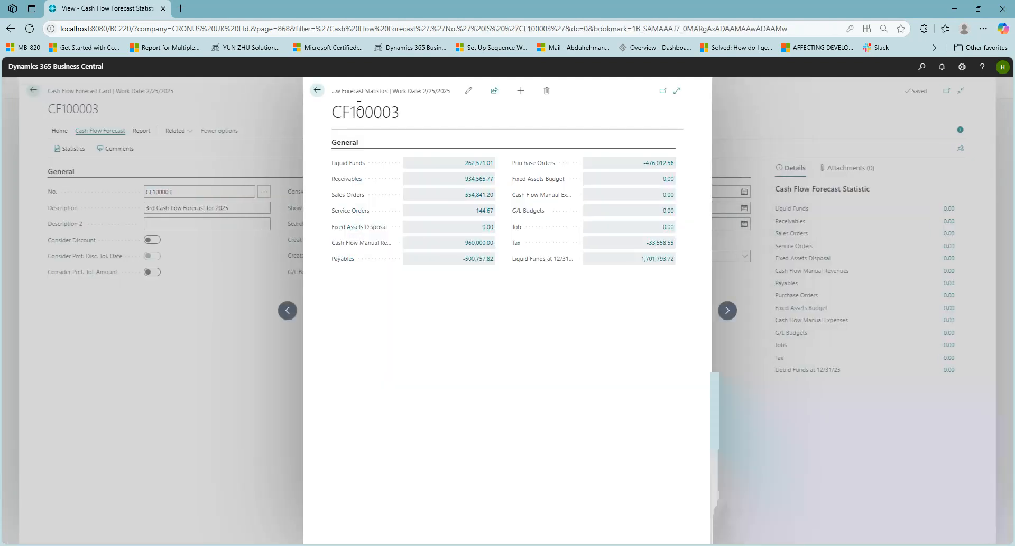
Step: Close the statistics, view all ledger entries of the forecast, and return to its card
click(317, 90)
click(165, 134)
click(141, 133)
click(188, 133)
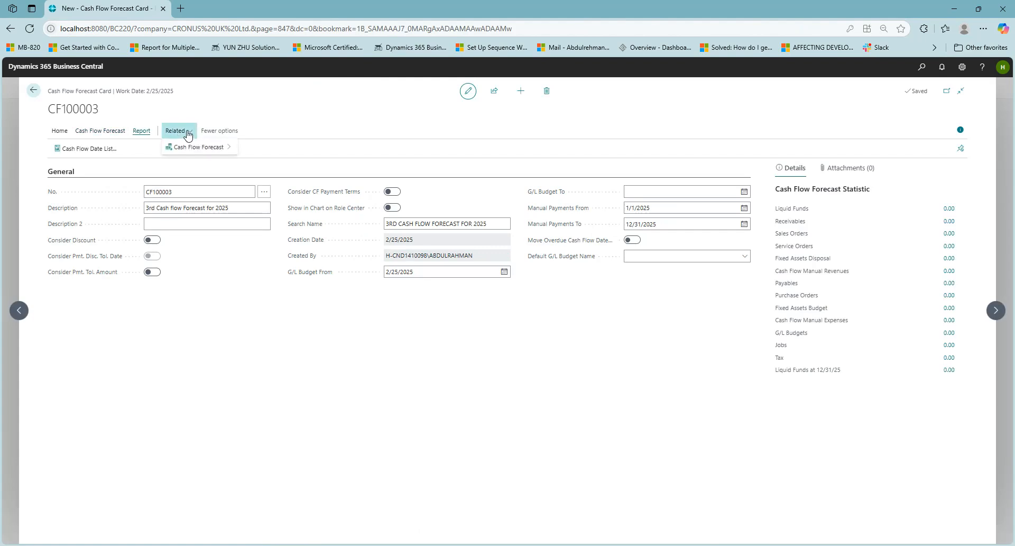
click(306, 154)
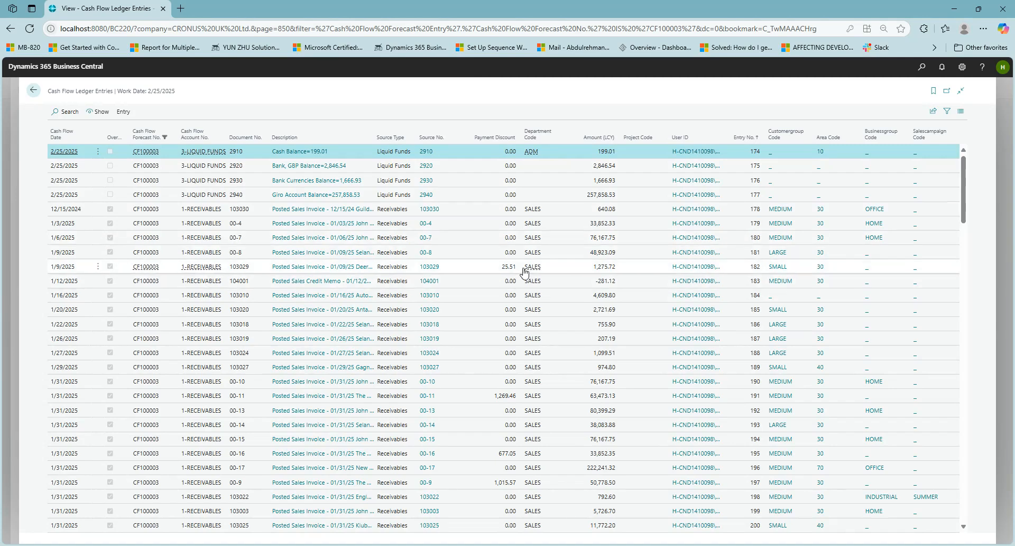
click(33, 94)
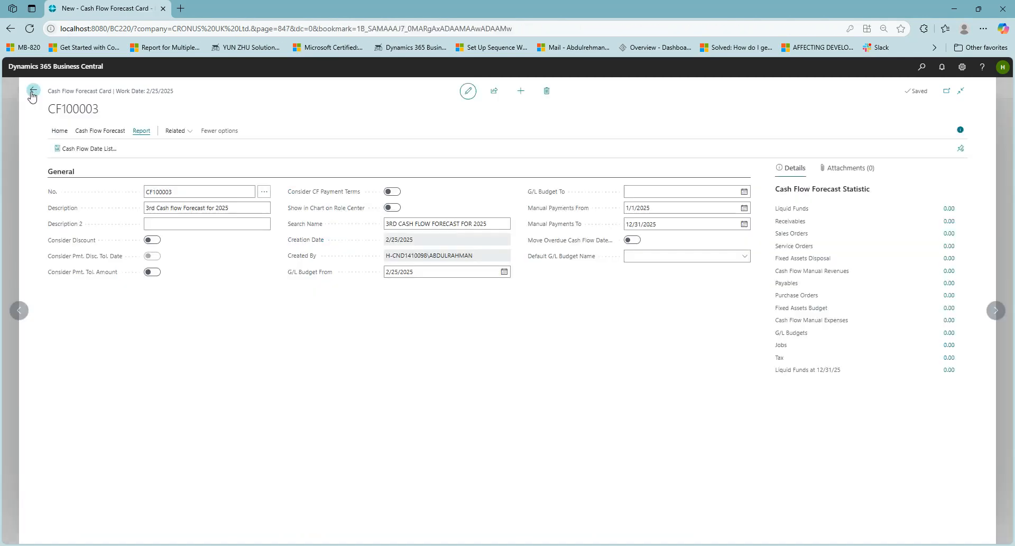
Step: Open the forecast's CF Availability by Periods and view it by week, by day, and by month
click(175, 133)
mouse_move(200, 154)
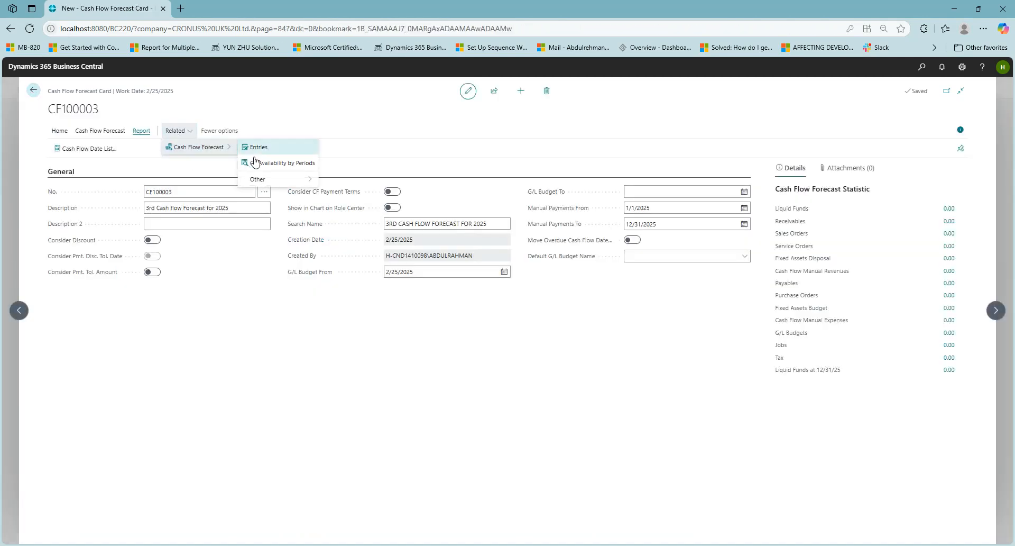
click(254, 162)
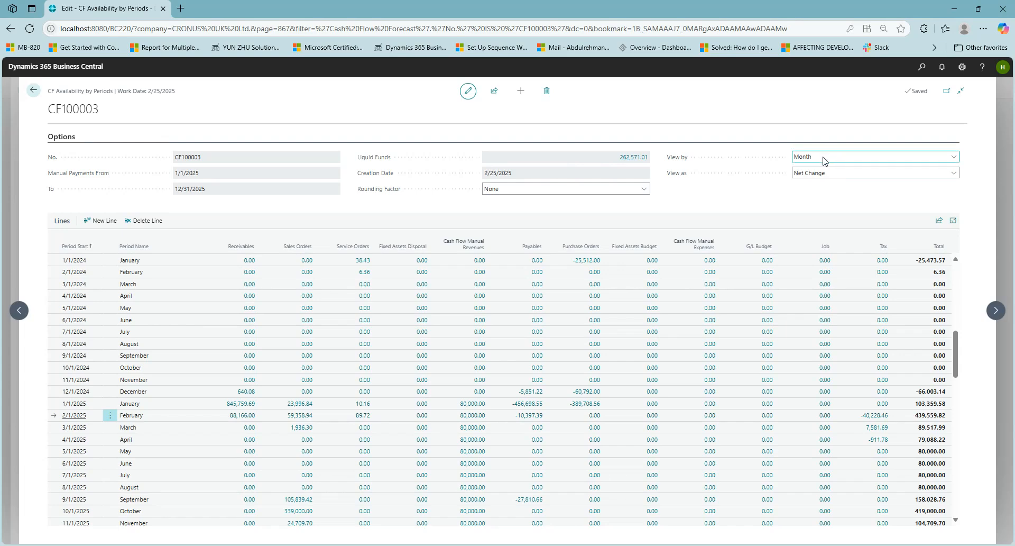
click(825, 162)
key(Up)
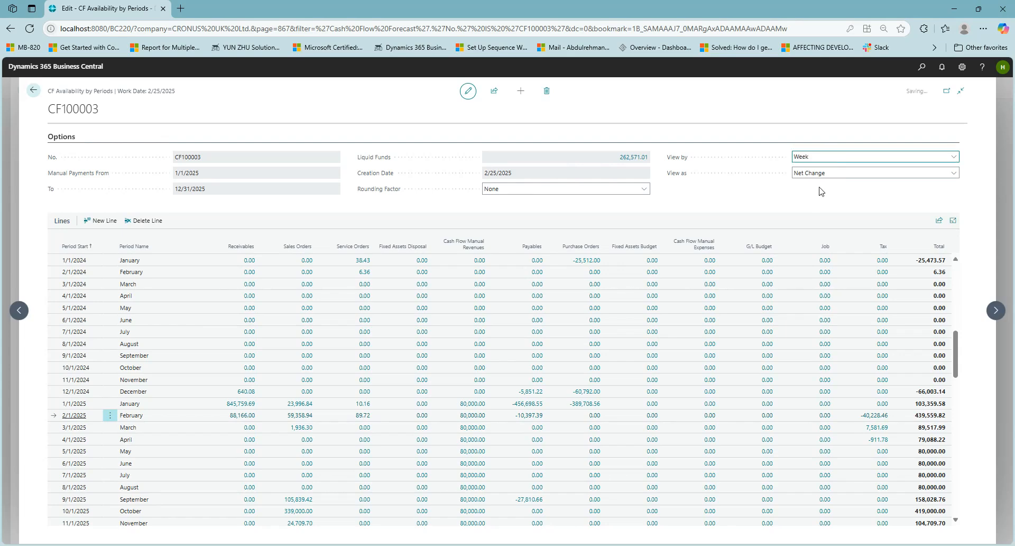
key(Up)
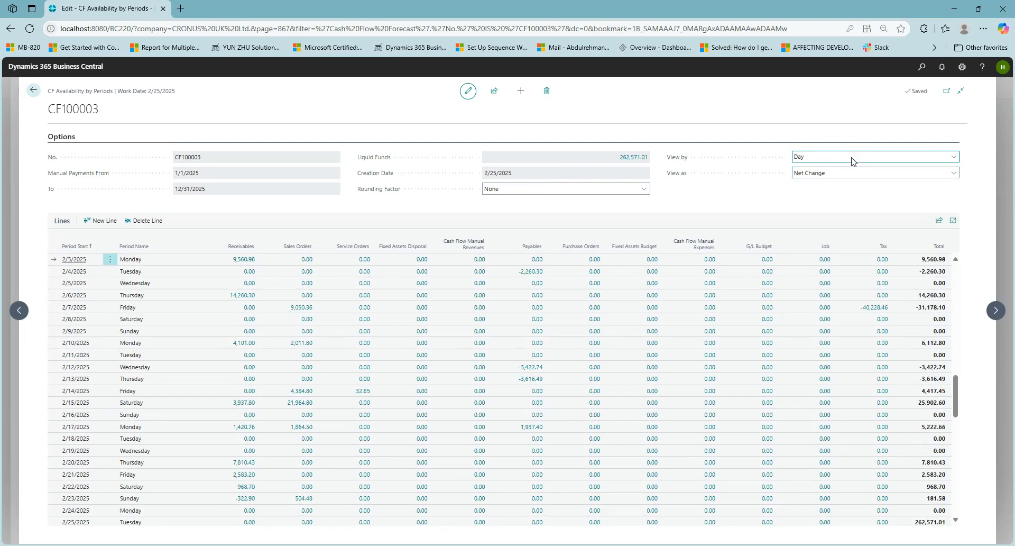
click(842, 203)
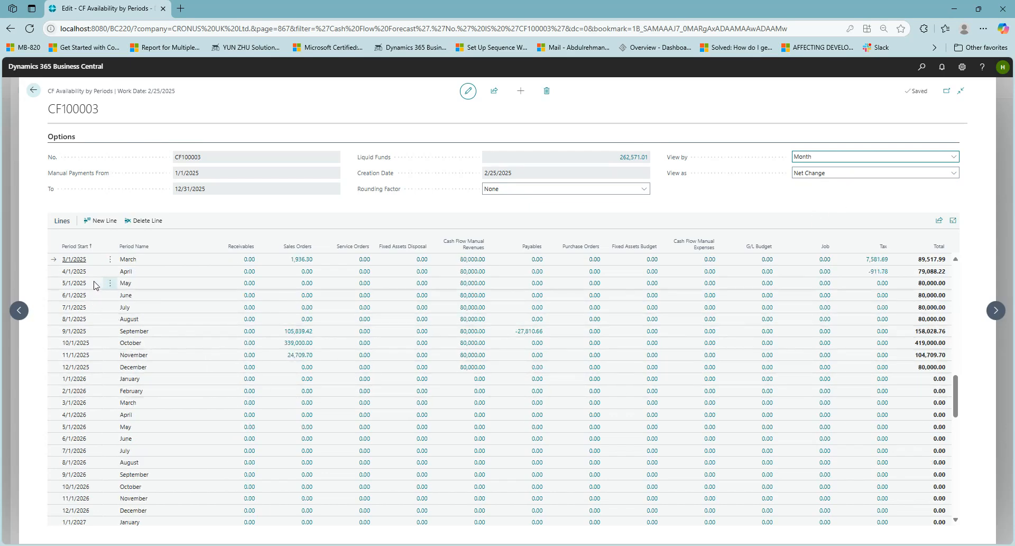
Step: Examine the monthly cash flow lines for 2025 and the following years
scroll(119, 286, down, 2)
scroll(126, 286, up, 2)
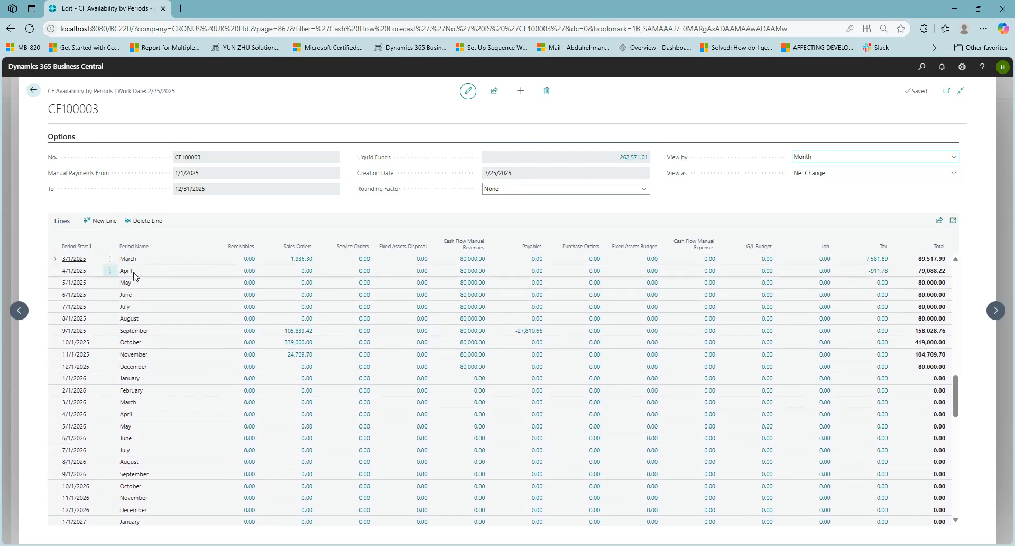
click(110, 271)
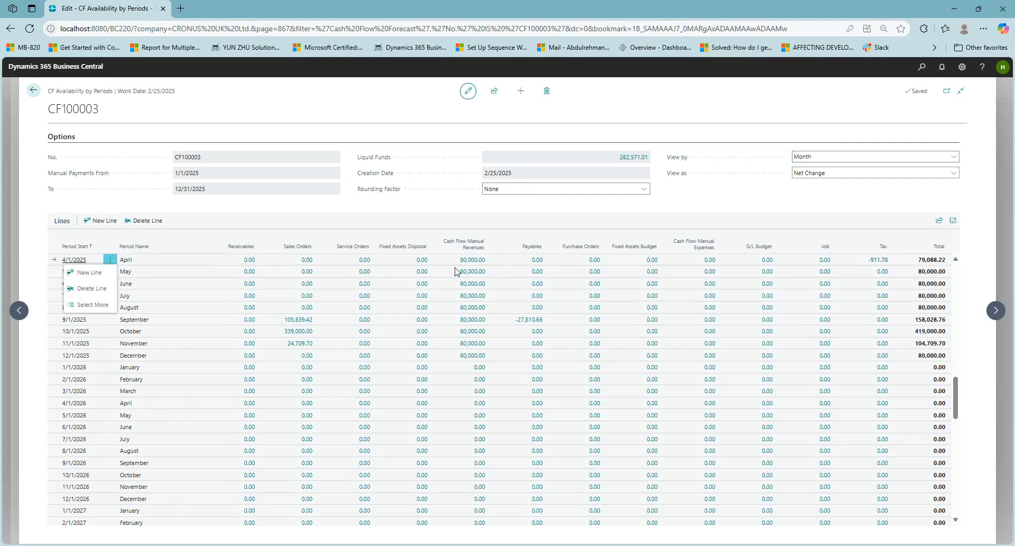
click(266, 260)
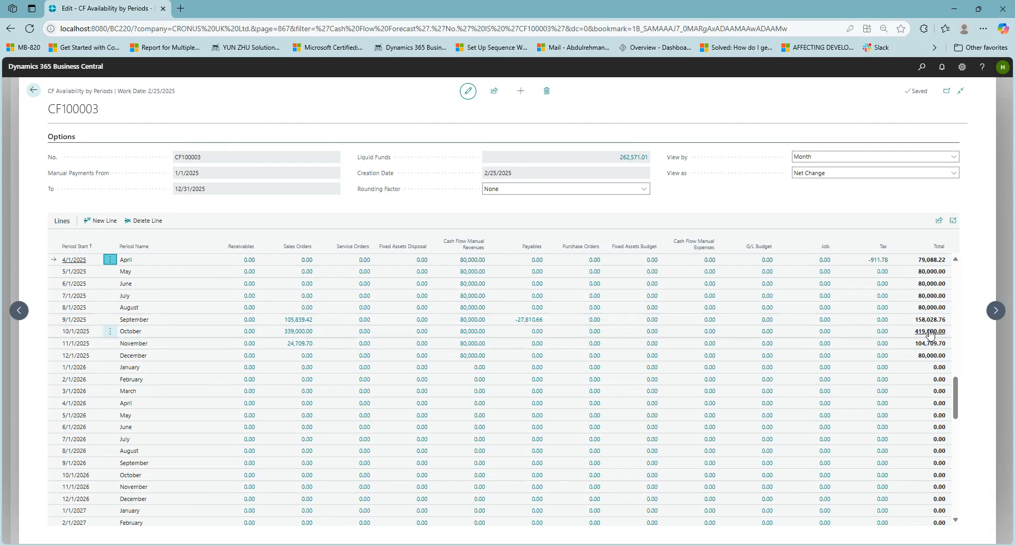
scroll(940, 334, down, 3)
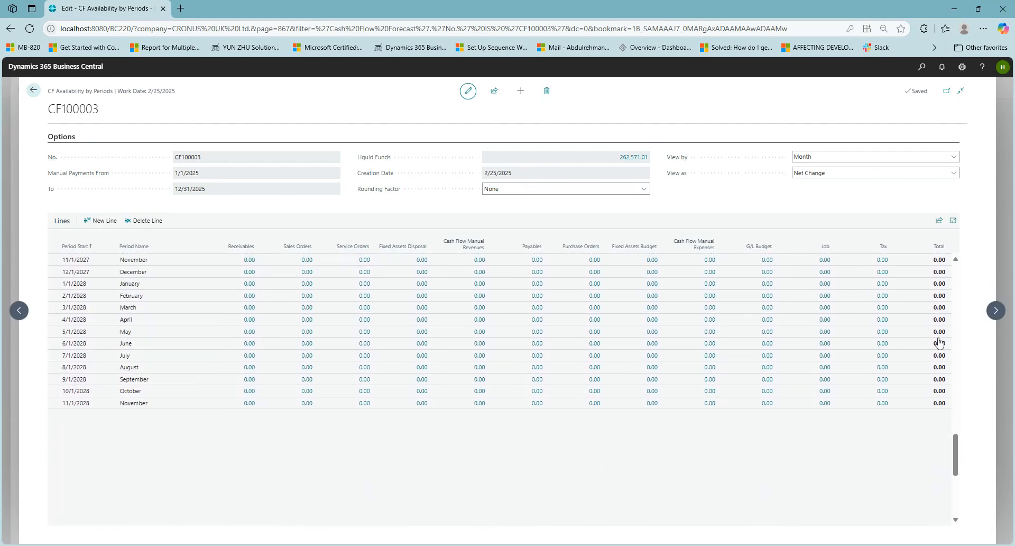
scroll(312, 431, up, 7)
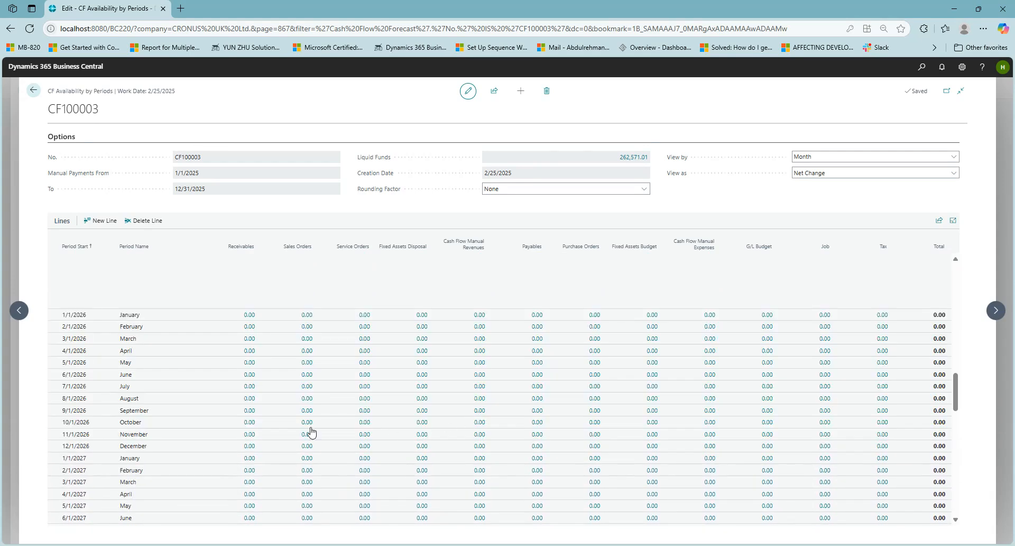
scroll(441, 431, down, 2)
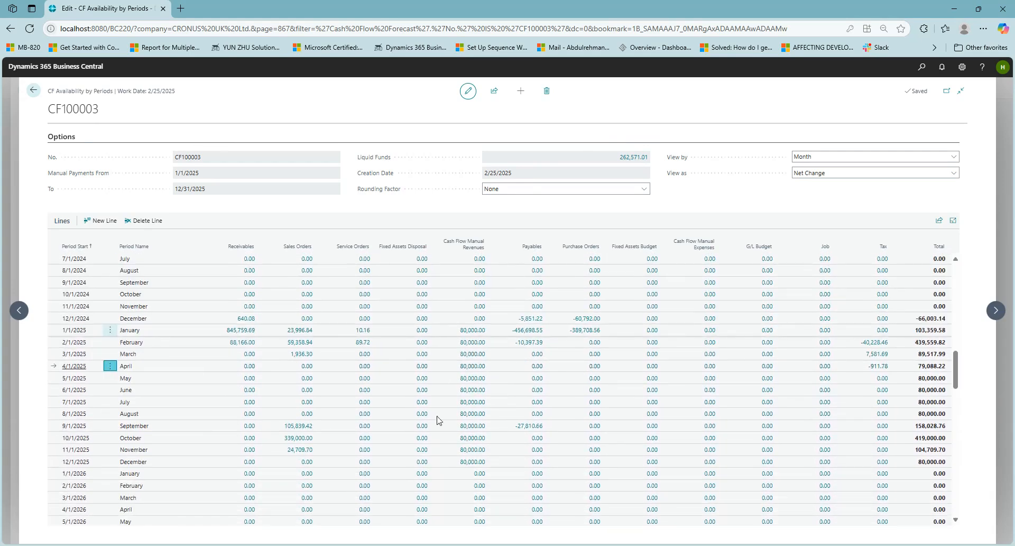
Step: View the ledger entries behind the January 2025 sales orders and the December 2024 payables, returning to the periods overview
click(305, 332)
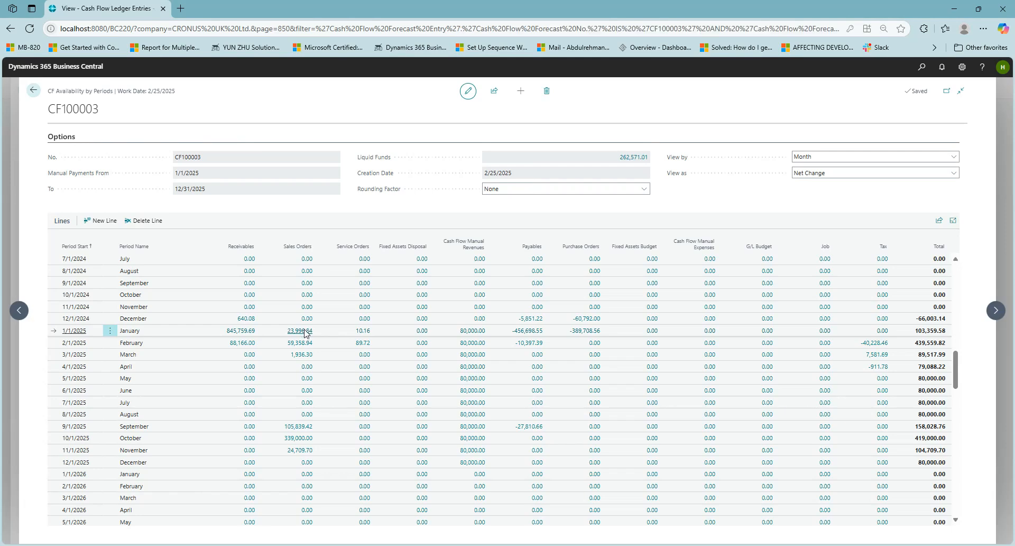
click(34, 91)
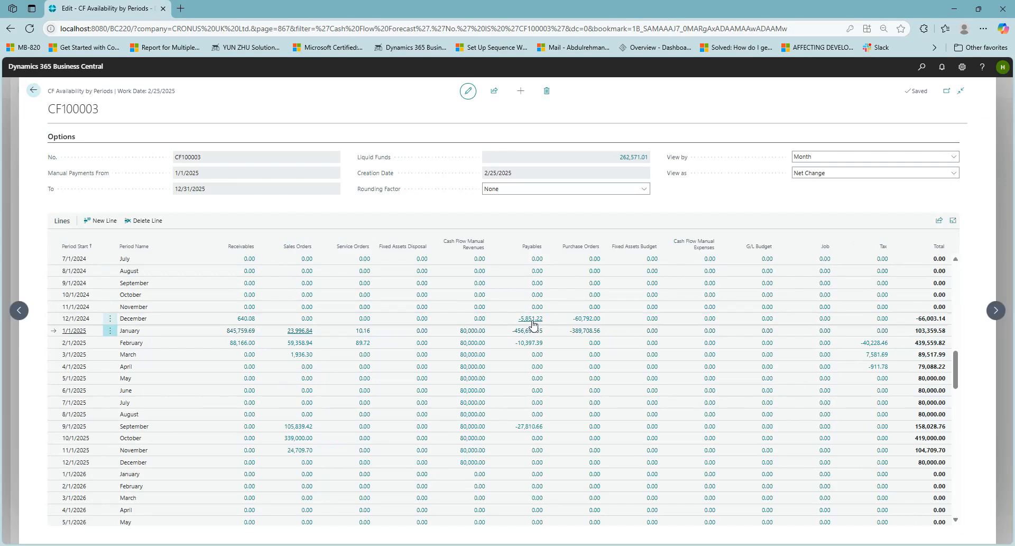
click(532, 320)
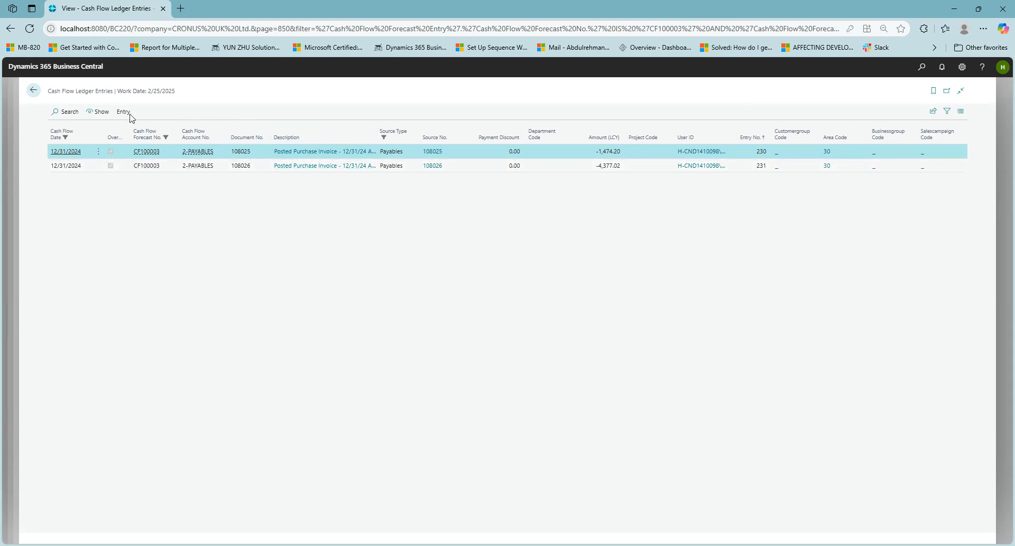
click(33, 91)
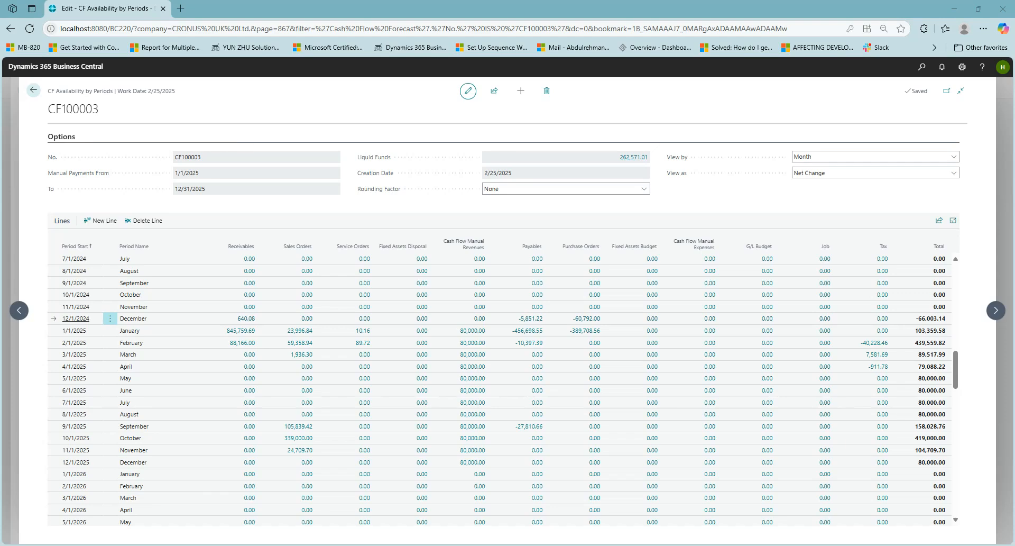
Step: Close the availability overview and the forecast pages and return to the home page
click(34, 92)
click(34, 92)
click(96, 91)
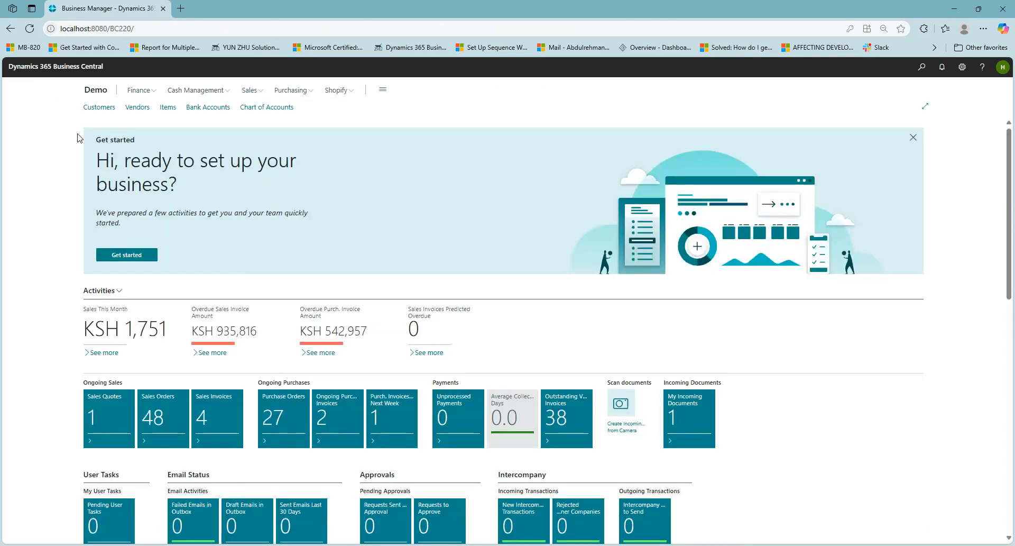
click(231, 95)
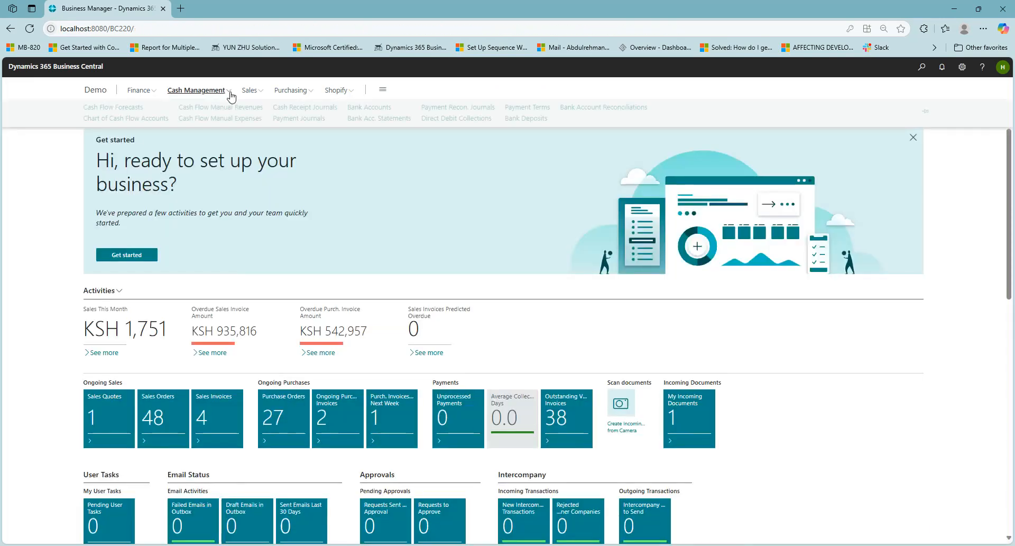
click(248, 94)
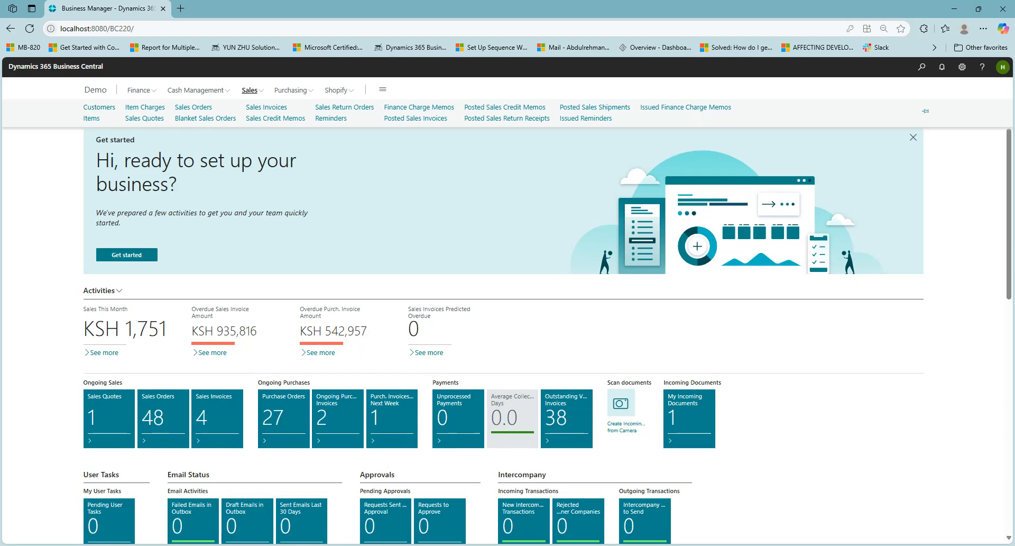
click(65, 159)
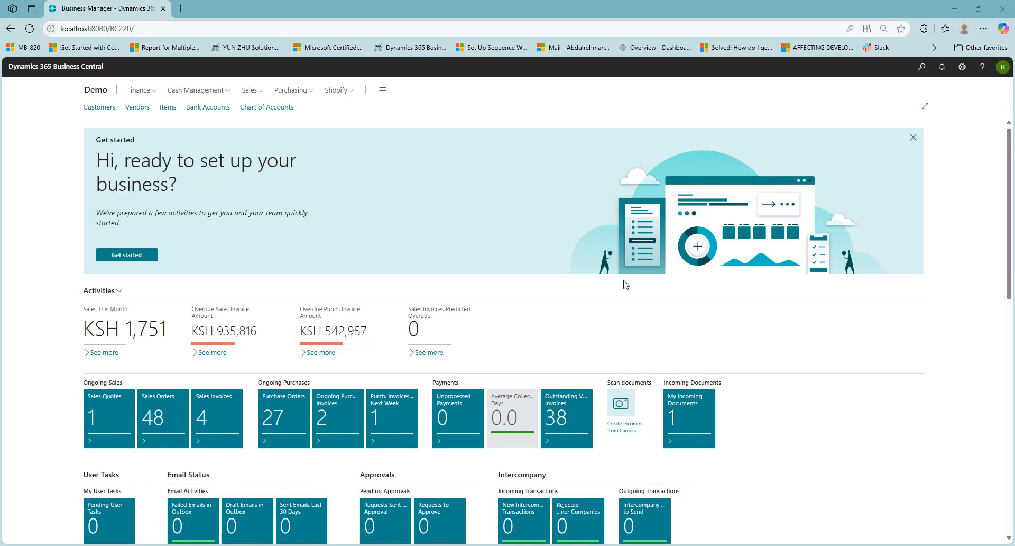
Step: Try to change the work date to 3/25/2025 in My Settings
click(962, 66)
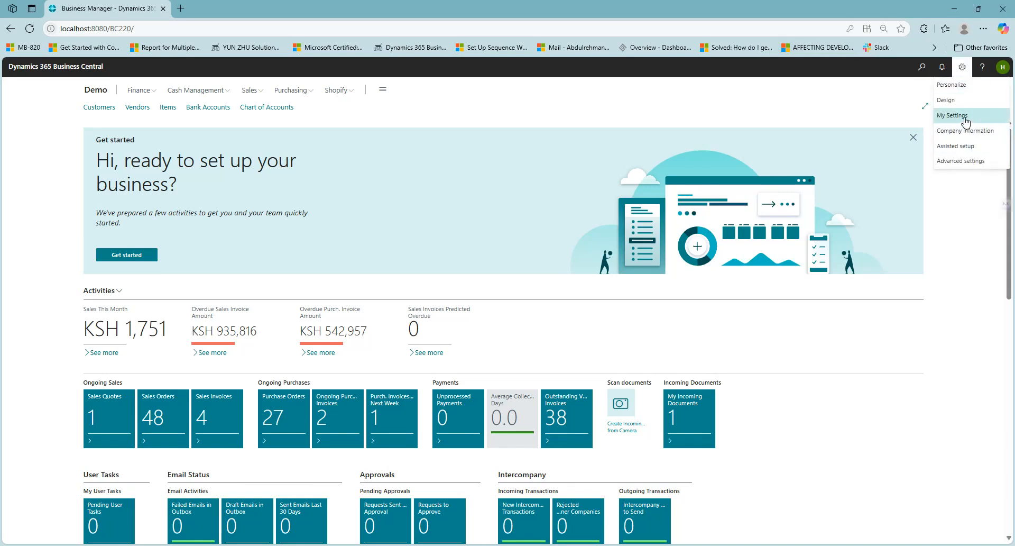
click(960, 116)
click(618, 269)
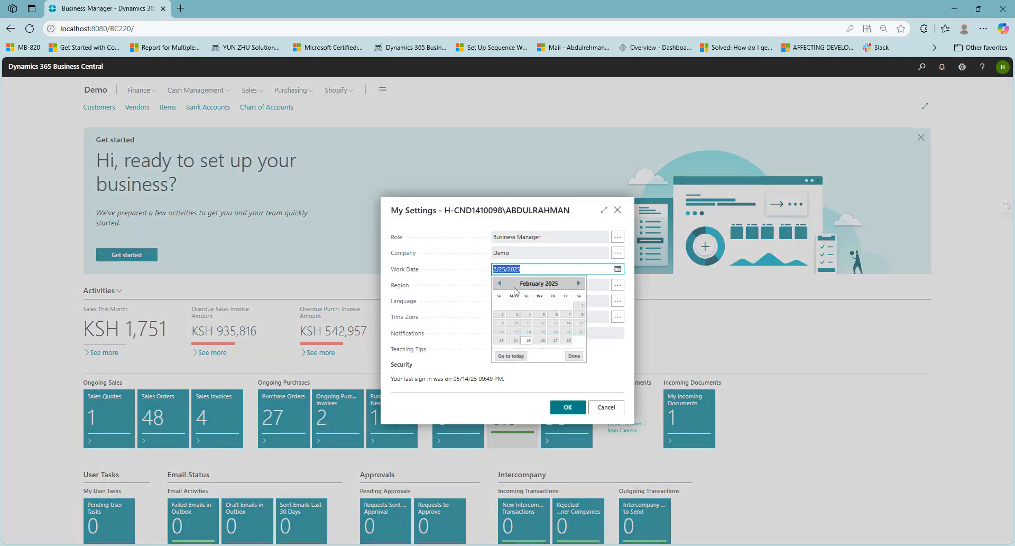
click(579, 283)
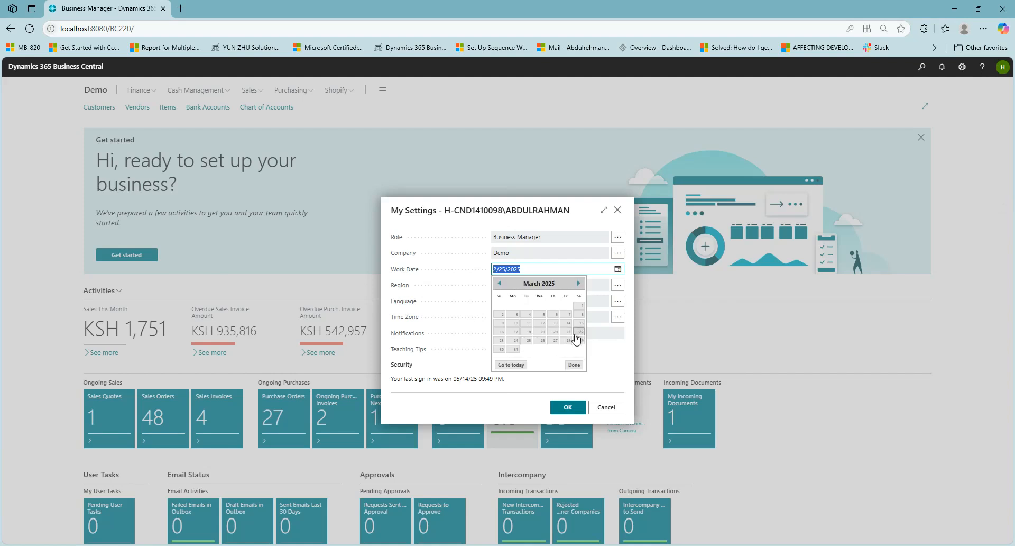
click(530, 342)
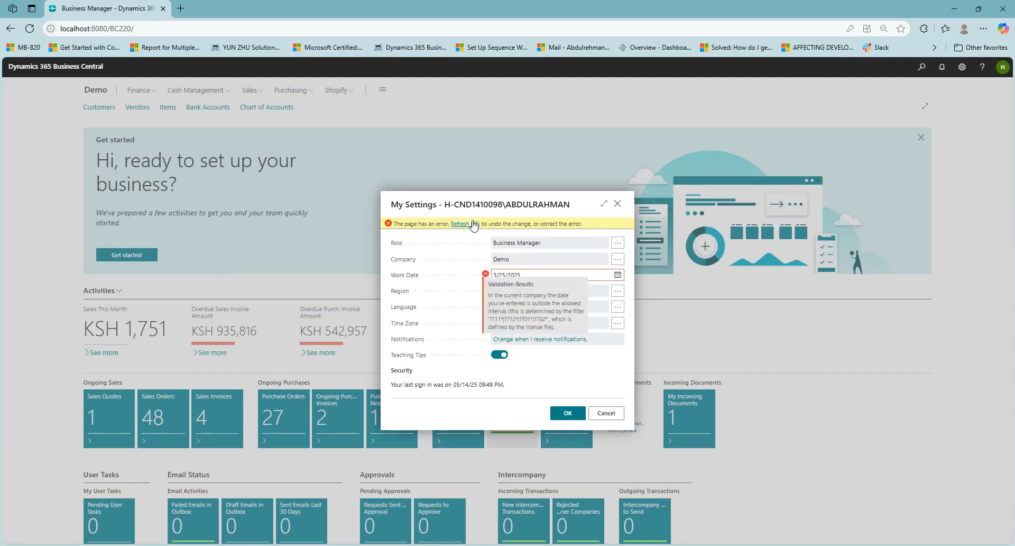
click(472, 224)
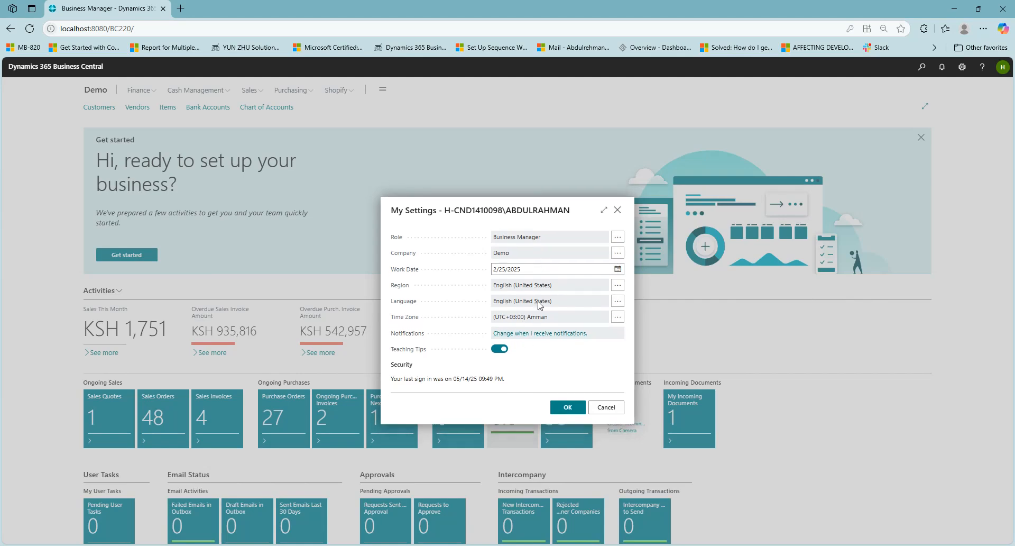
click(566, 407)
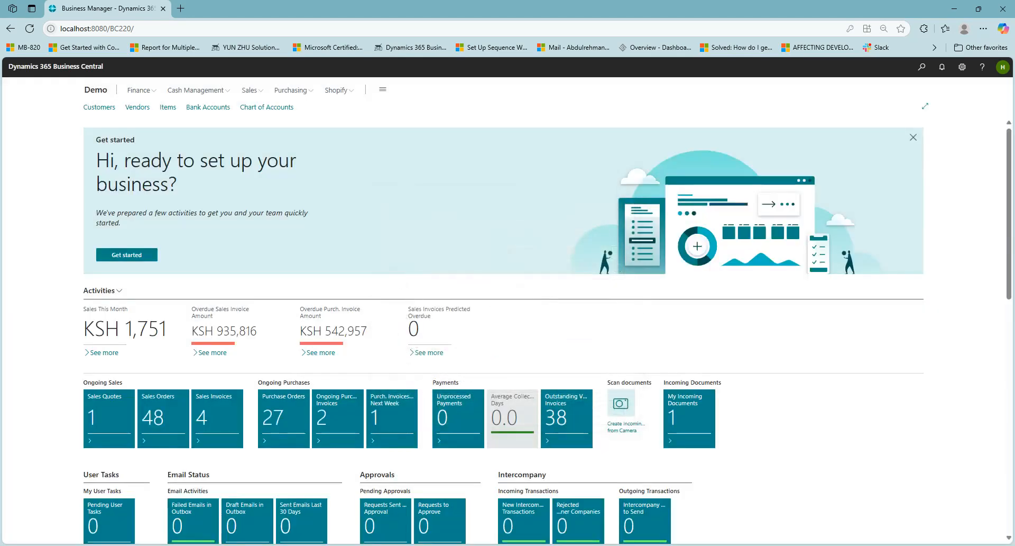
Step: Create a new cash flow forecast with the description "Cash Flow Forecast March 2025"
click(185, 93)
click(133, 107)
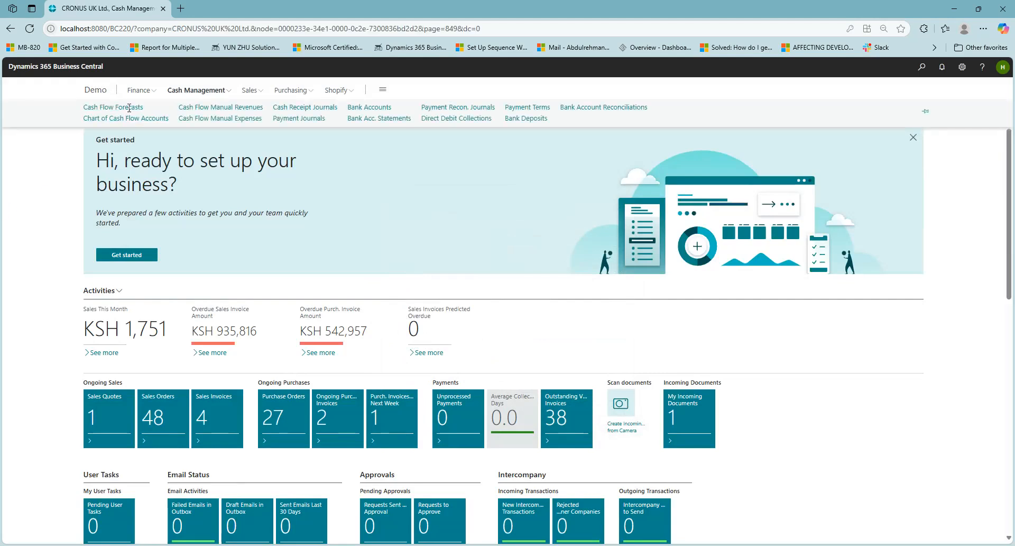
click(215, 108)
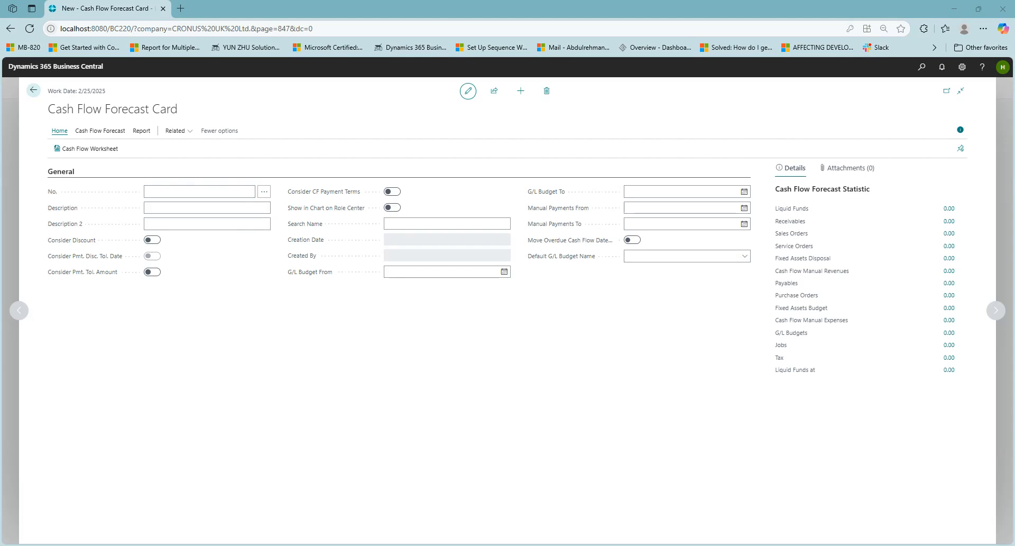
click(190, 208)
text(Cash Flow Forecast March 2025)
click(218, 305)
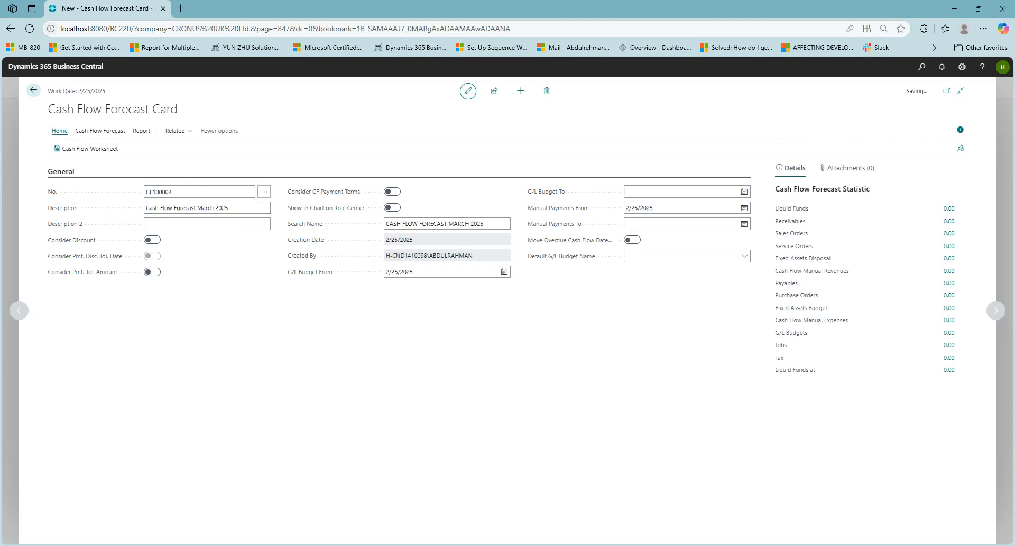
Step: Enable Consider Discount, Consider Pmt. Disc. Tol. Date and Consider Pmt. Tol. Amount for the March 2025 forecast
click(149, 240)
mouse_move(118, 263)
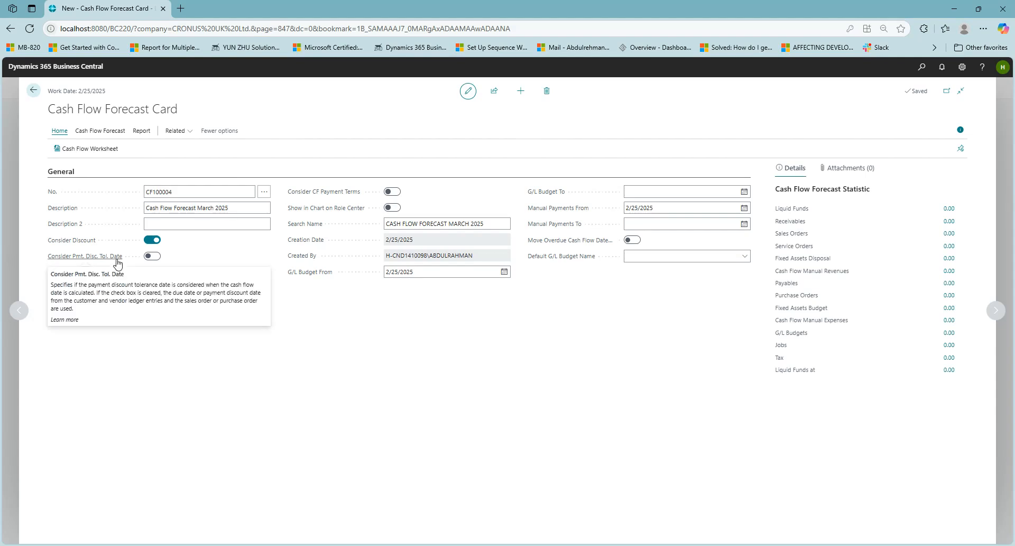
click(152, 256)
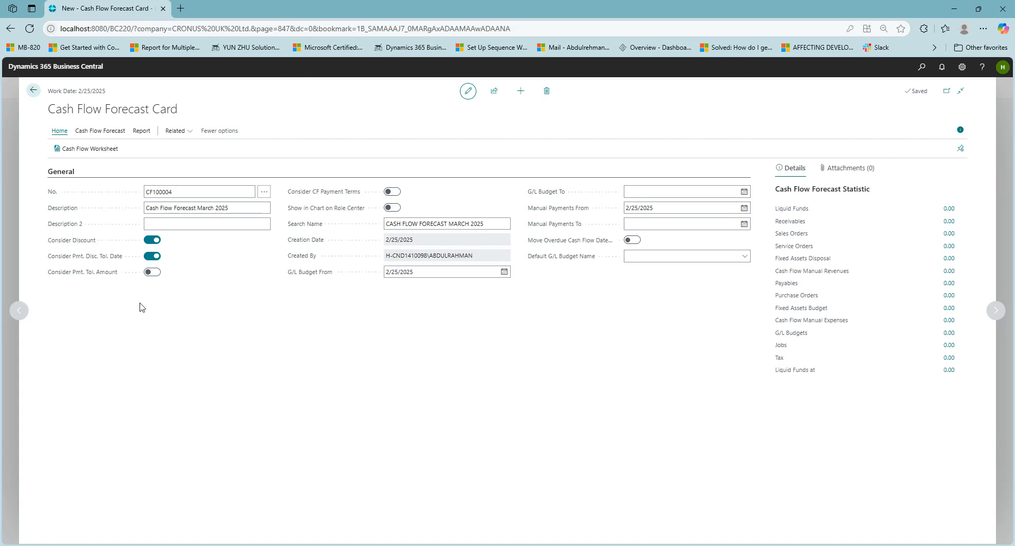
click(154, 273)
Step: Try to set the forecast's G/L Budget From date to 3/1/2025 and to today's date, and revert the change
click(505, 272)
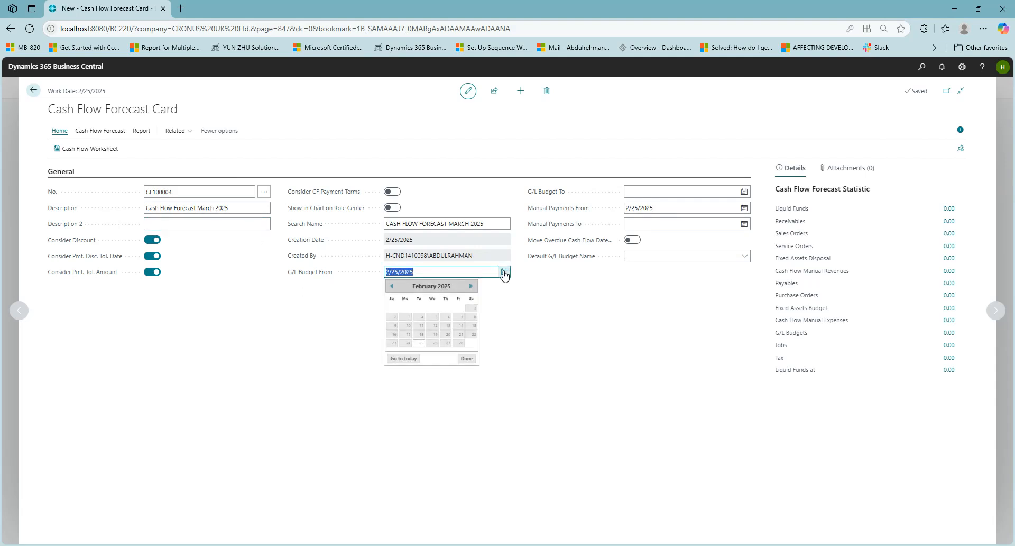
click(473, 287)
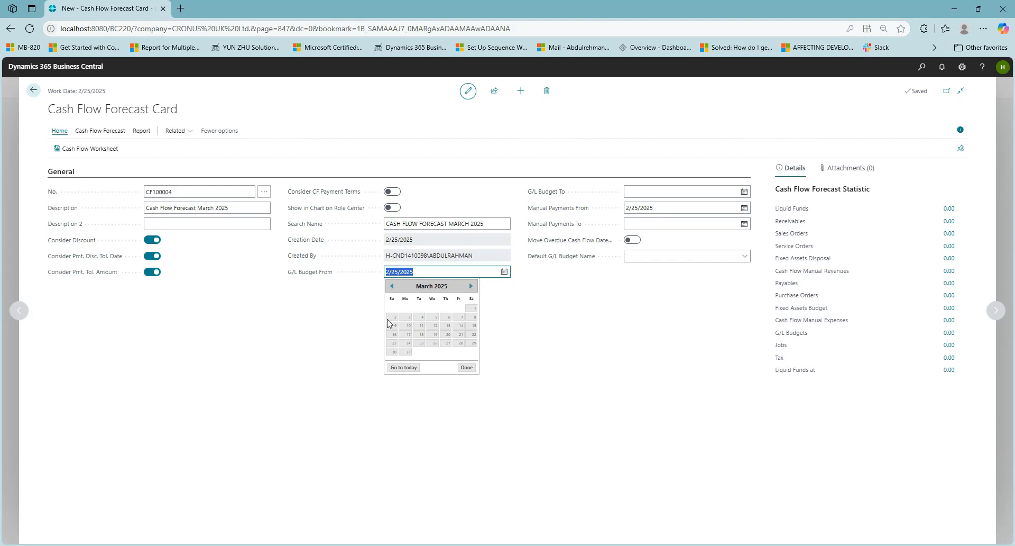
click(468, 308)
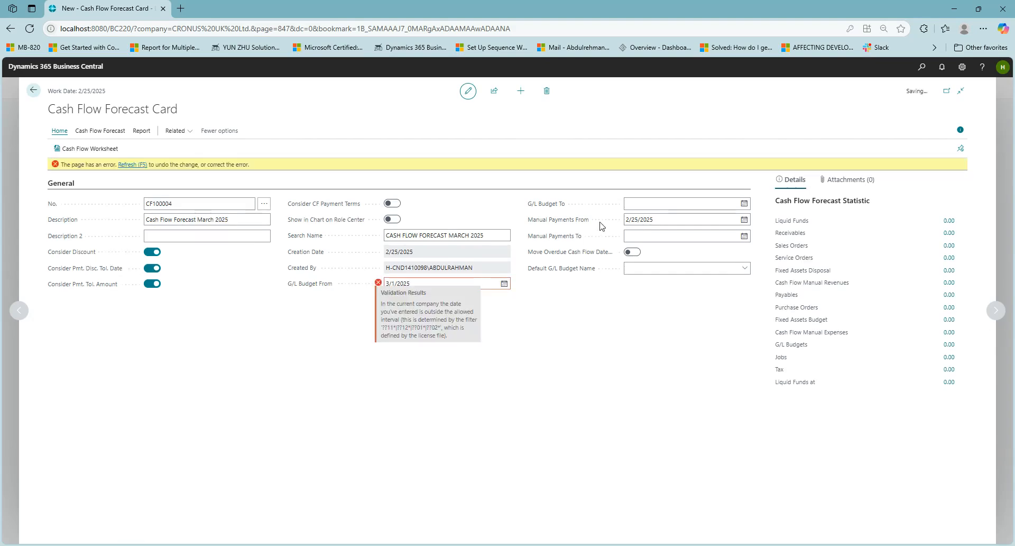
click(446, 283)
text(t)
click(494, 367)
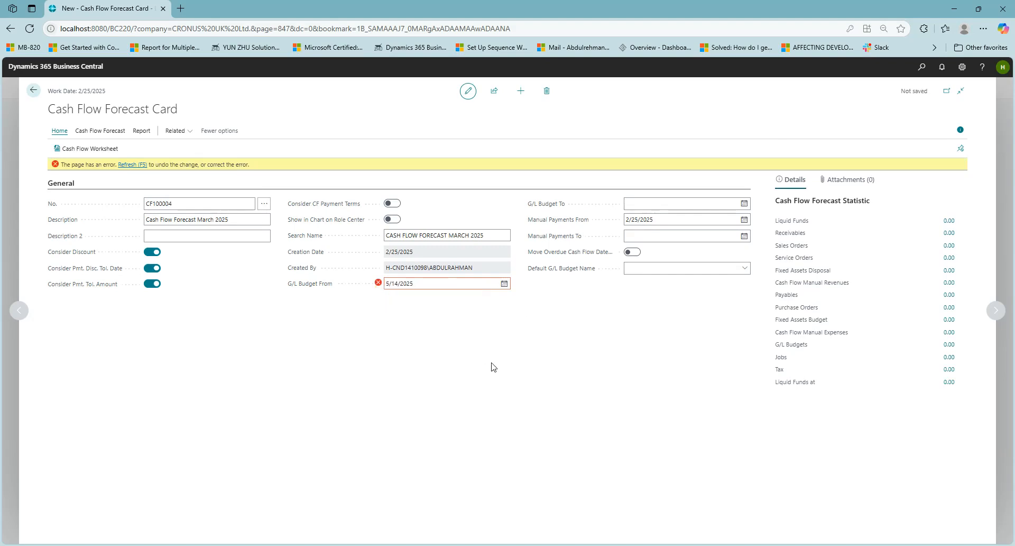
click(136, 167)
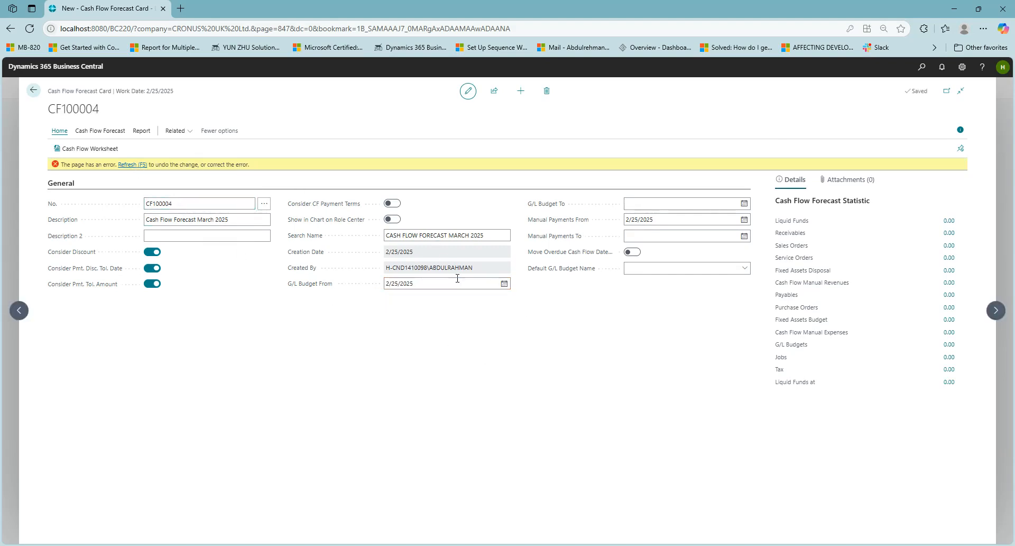
click(960, 69)
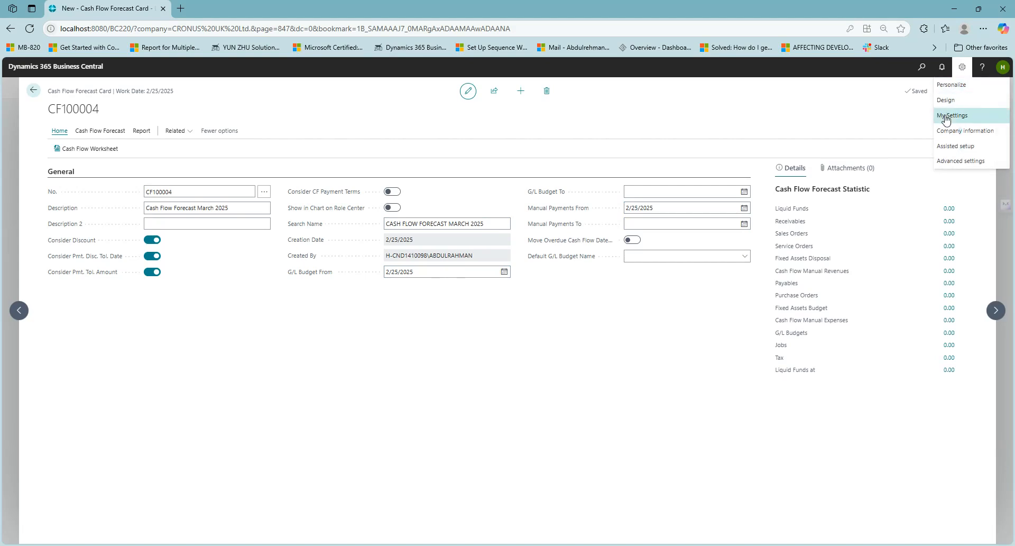
click(952, 113)
click(547, 270)
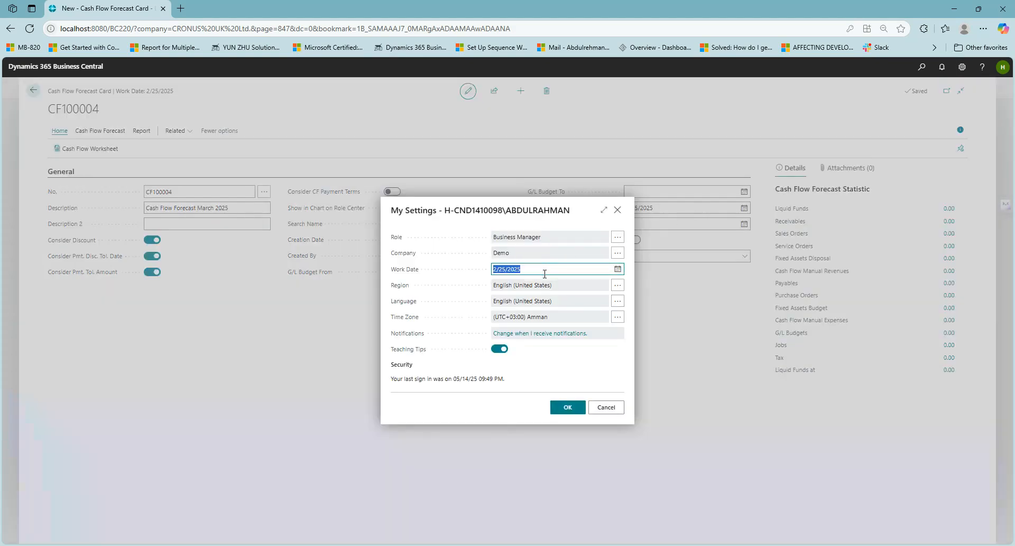
click(618, 210)
click(472, 325)
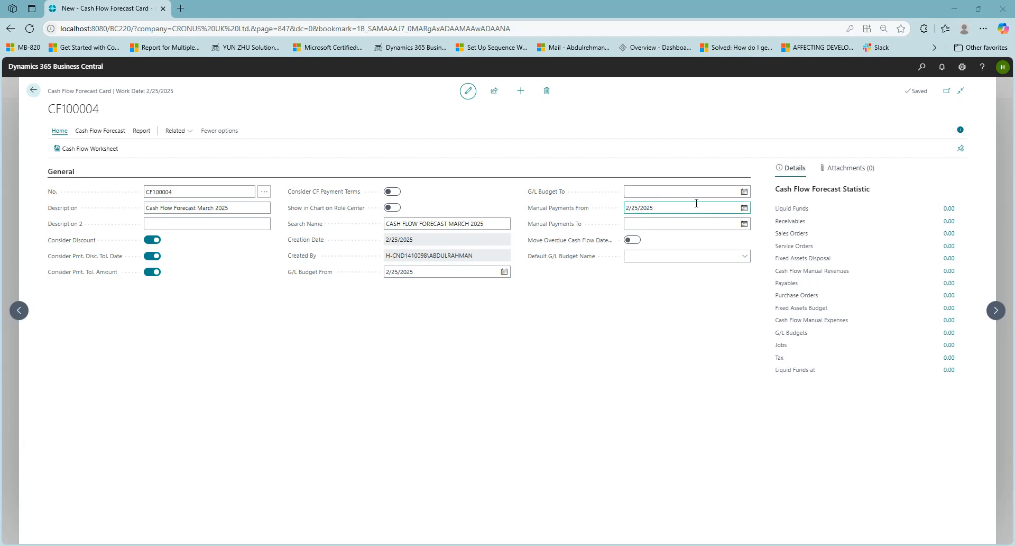
Step: Set the forecast's G/L Budget To date to 12/31/2025
click(744, 192)
click(712, 206)
click(712, 206)
click(712, 206)
click(712, 205)
click(712, 206)
click(712, 205)
click(712, 206)
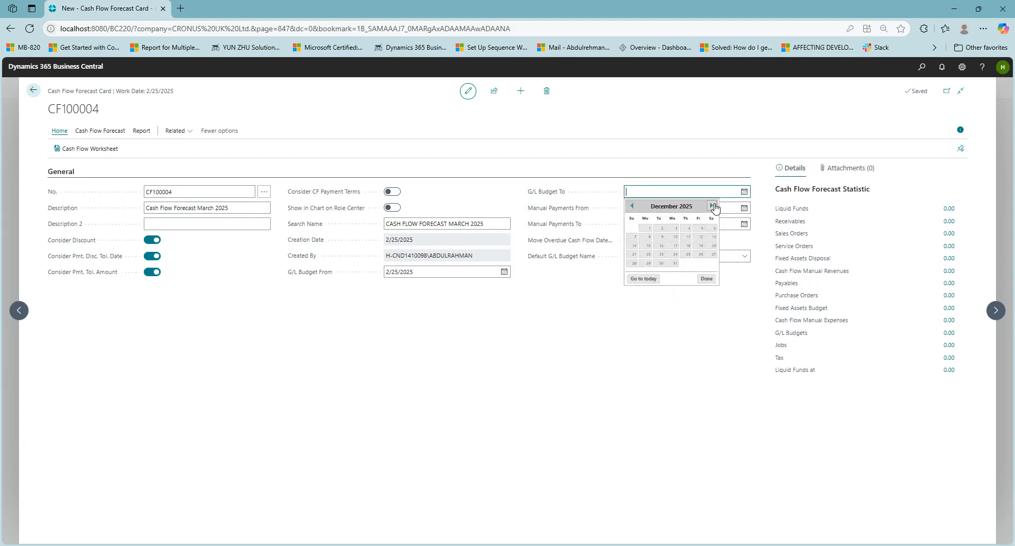
click(674, 263)
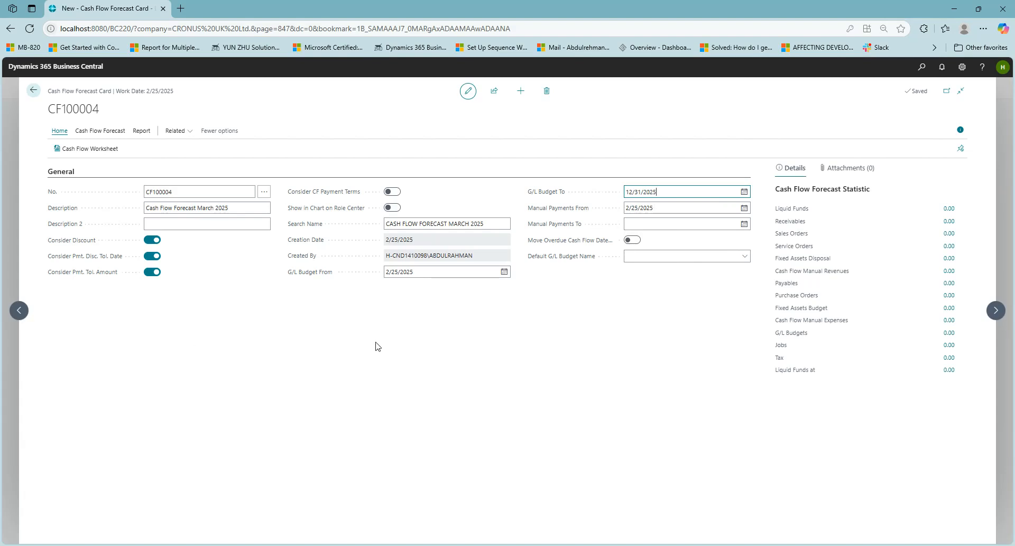
Step: Set the forecast's manual payments period from 2/25/2025 to 12/31/2025
click(744, 227)
click(744, 228)
click(745, 208)
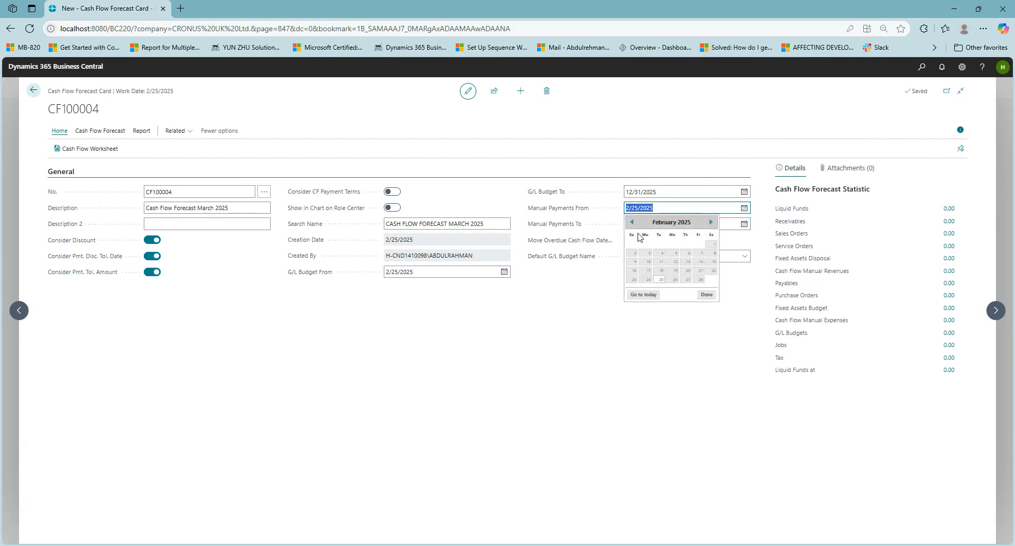
click(660, 281)
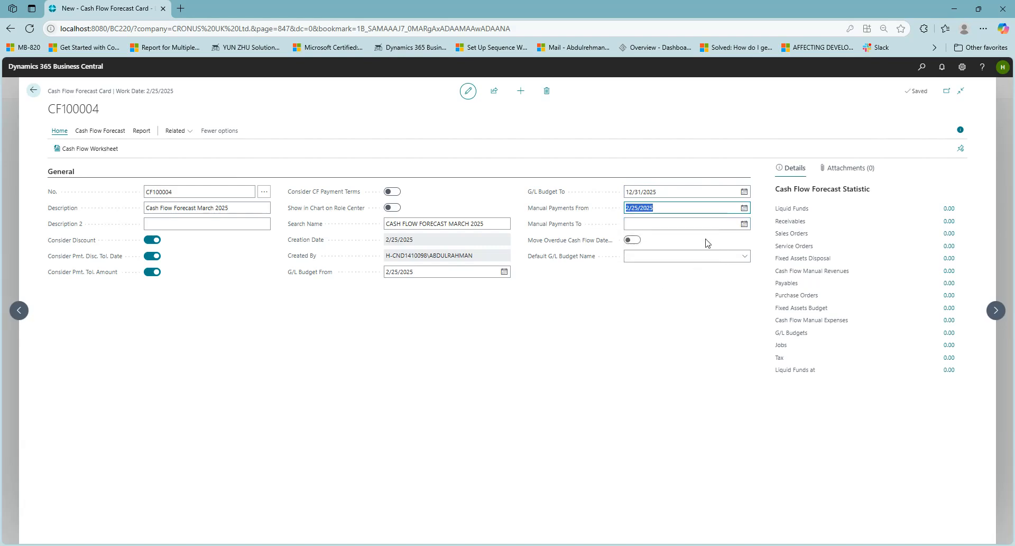
click(744, 223)
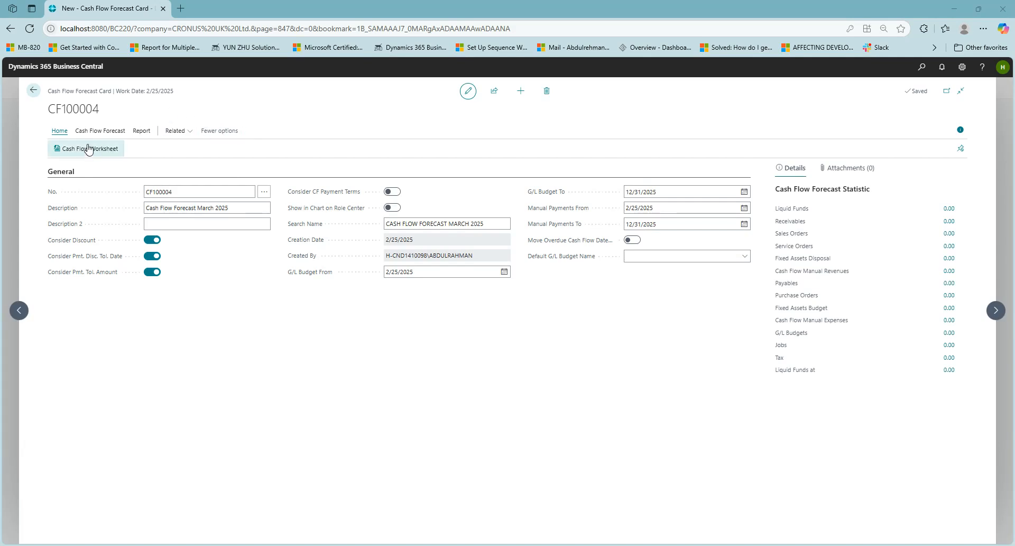
Step: Add the comment "3rd Cash Flow Forecast Calculation 2025, As of: March" to the forecast and return to the forecasts list
click(100, 131)
click(123, 152)
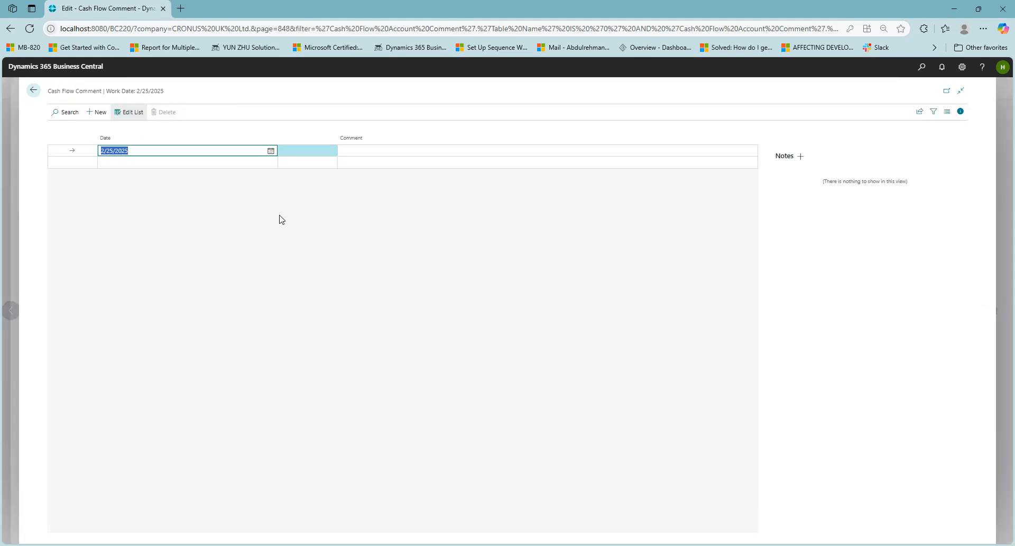
click(400, 150)
text(3rd Cash Flow Forecast Calculation 2025, As of: March)
click(413, 242)
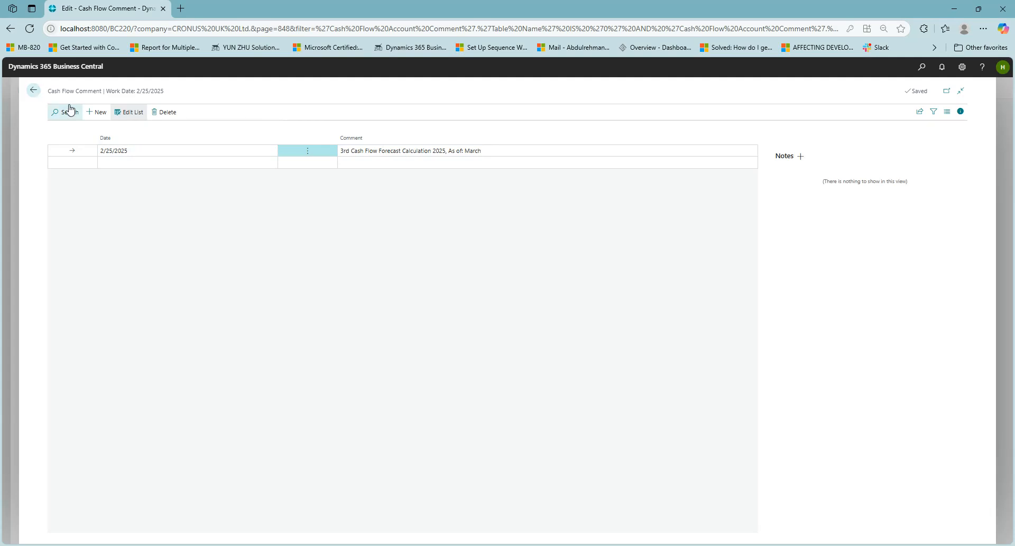
click(33, 90)
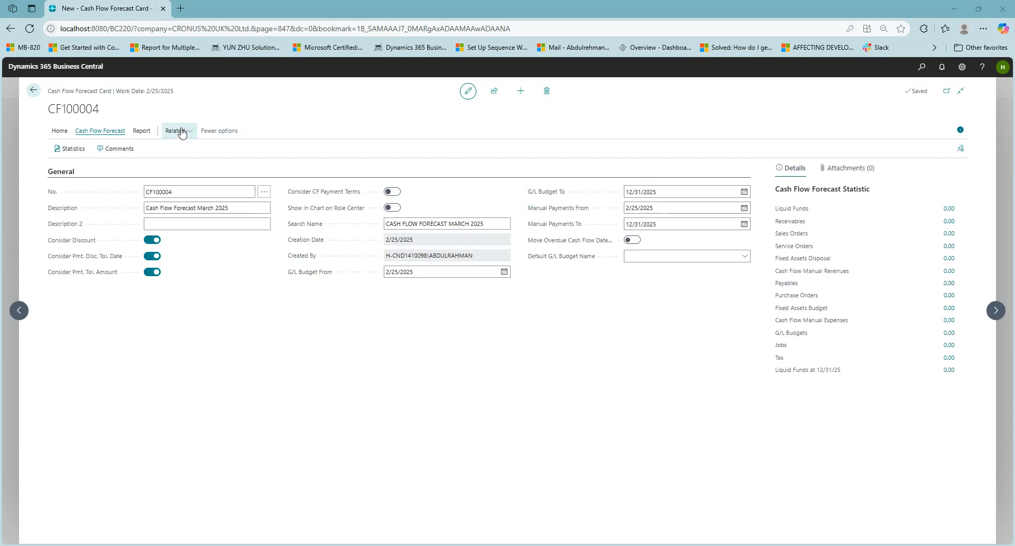
click(34, 90)
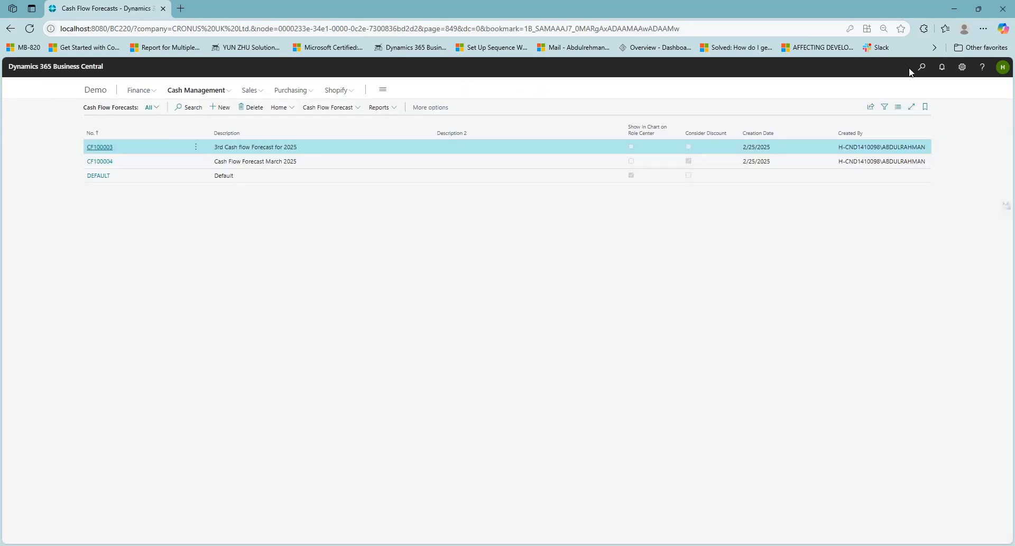
Step: Create a new cash flow account numbered 1035 with the name "Bonus Payment Premiums" in the chart of cash flow accounts
click(196, 94)
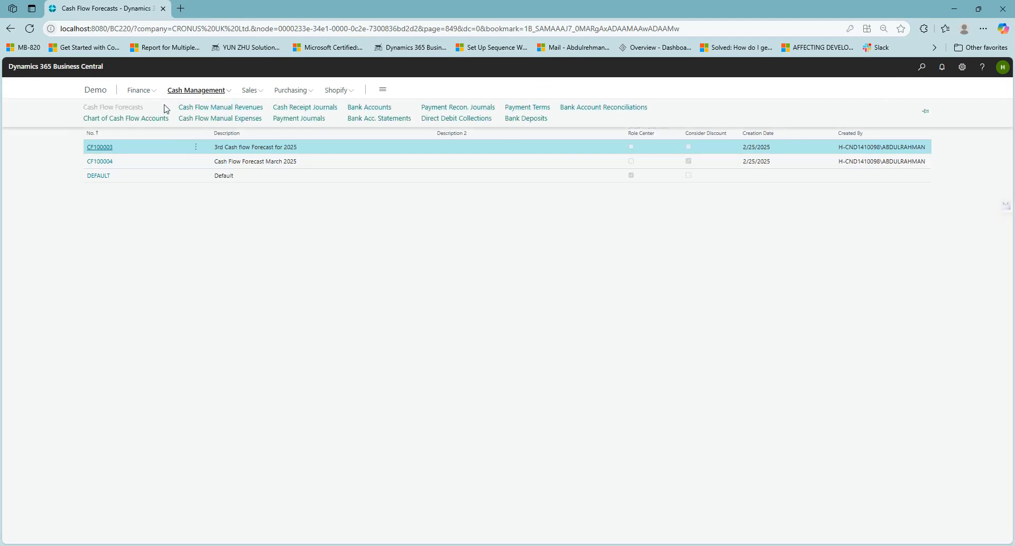
click(135, 119)
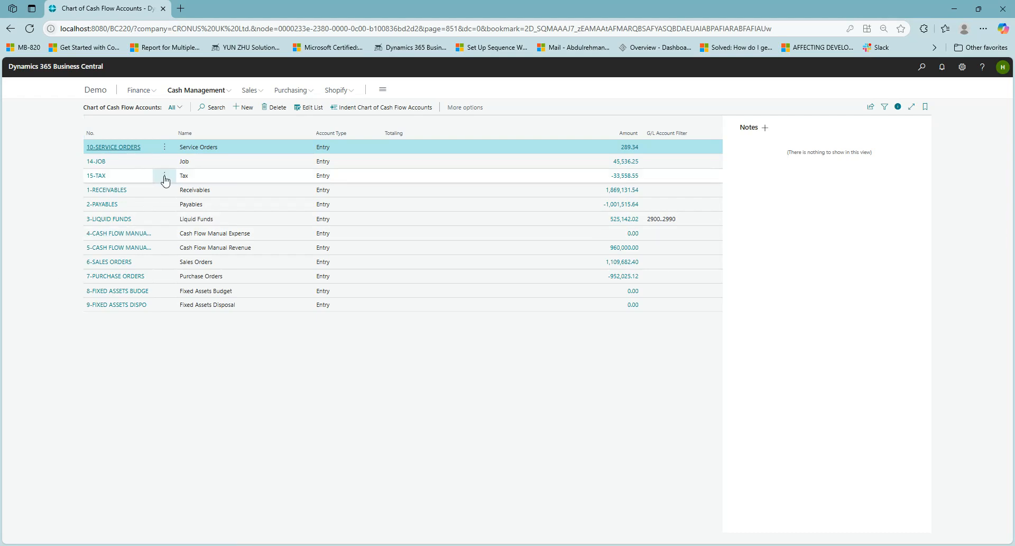
click(244, 107)
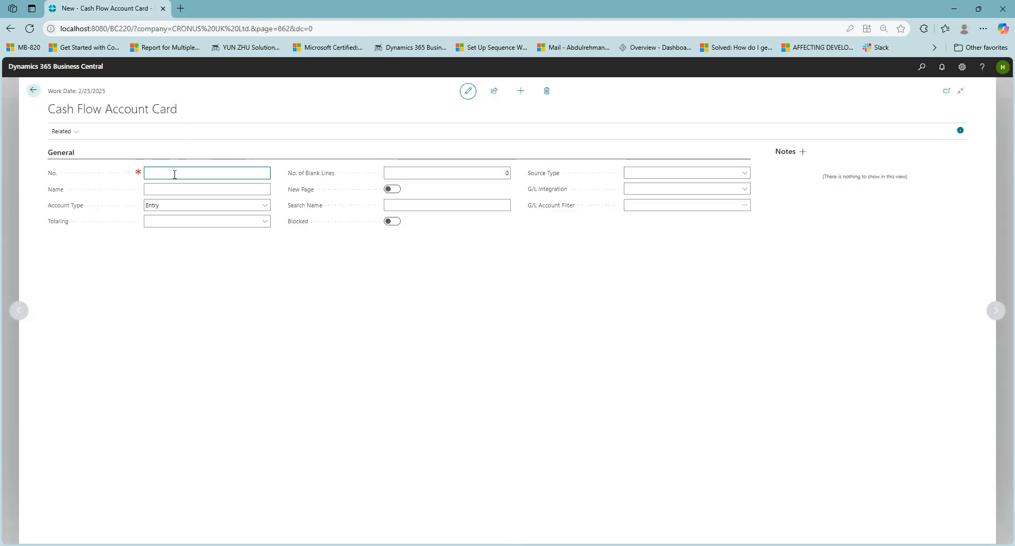
text(1035)
click(164, 191)
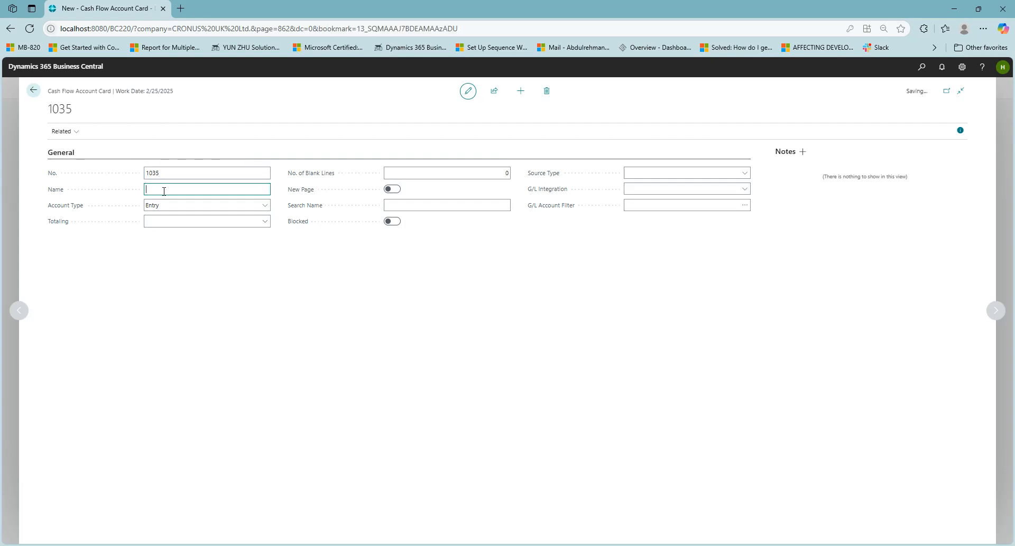
text(B)
text(onus Pay)
text(men)
text(t Premi)
text(ium)
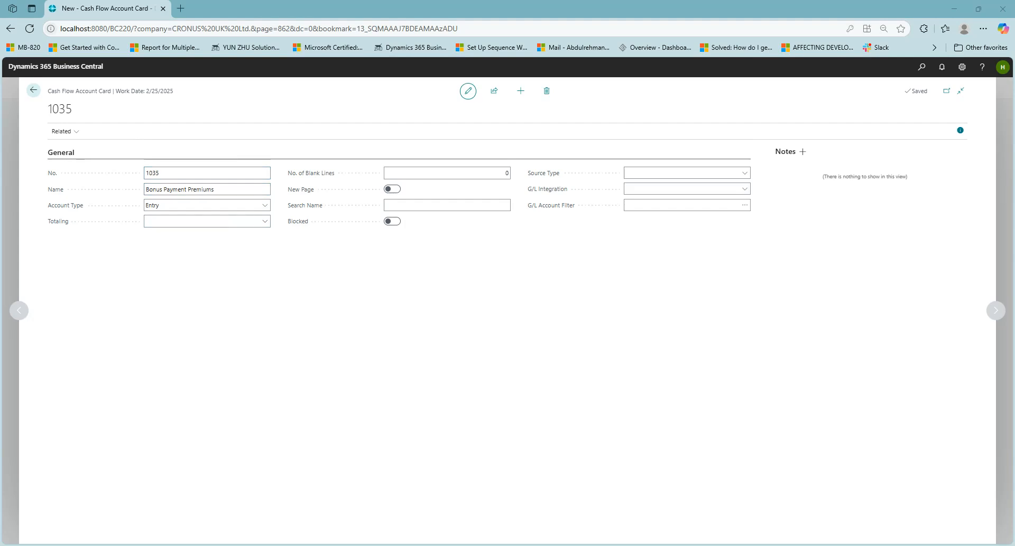
Step: Set the new account's source type to Cash Flow Manual Expense and return to the chart of cash flow accounts
click(651, 175)
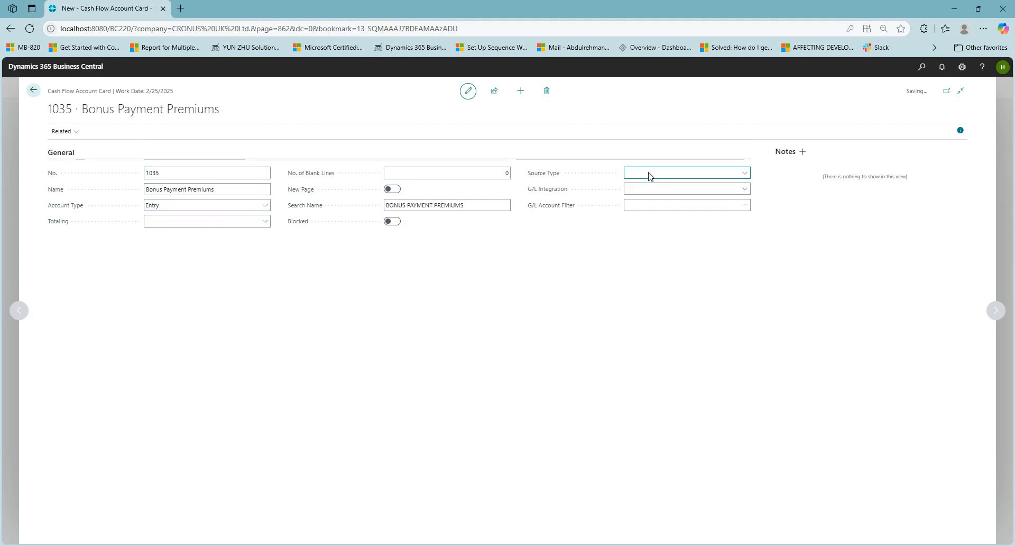
click(653, 246)
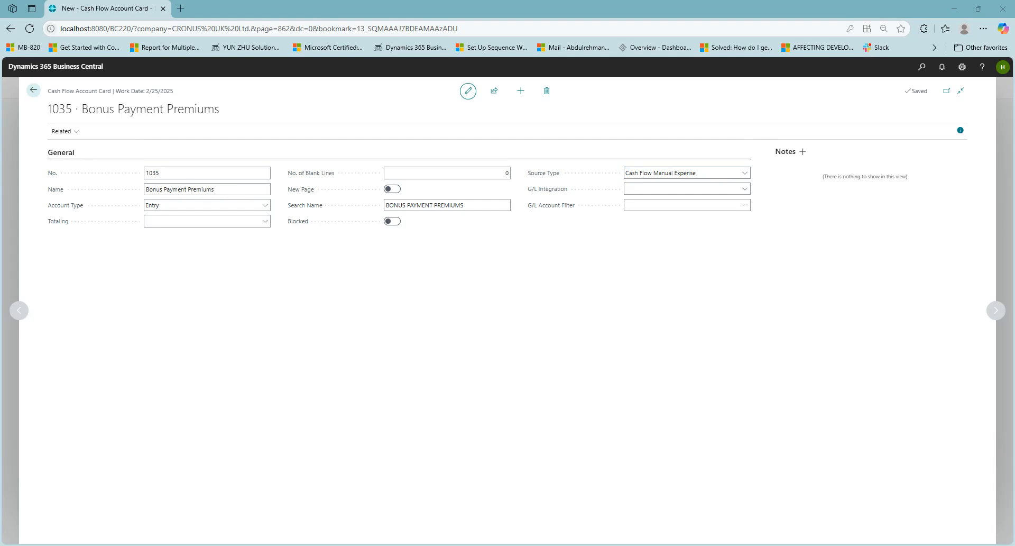
click(33, 91)
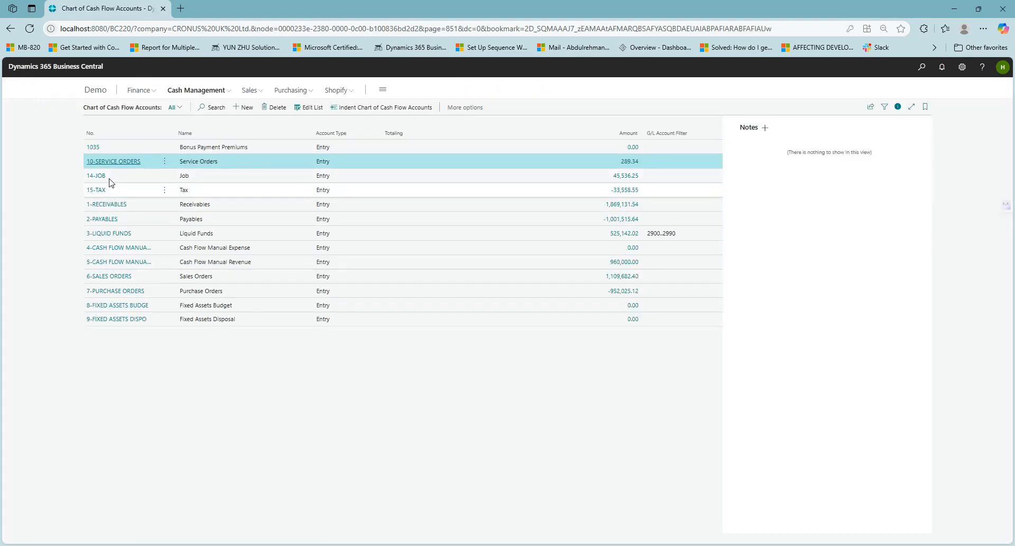
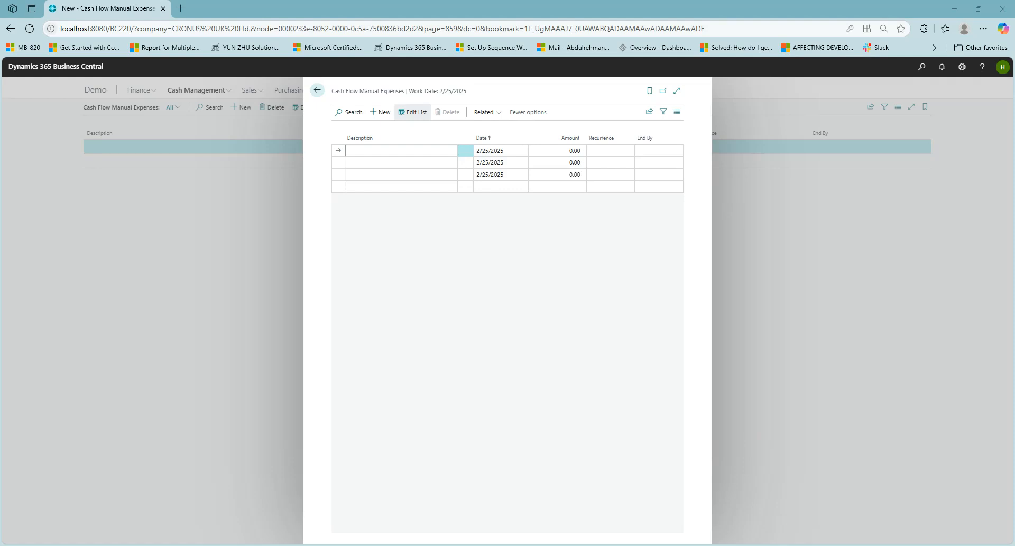
Step: Delete the second blank line from the cash flow manual expenses
click(316, 93)
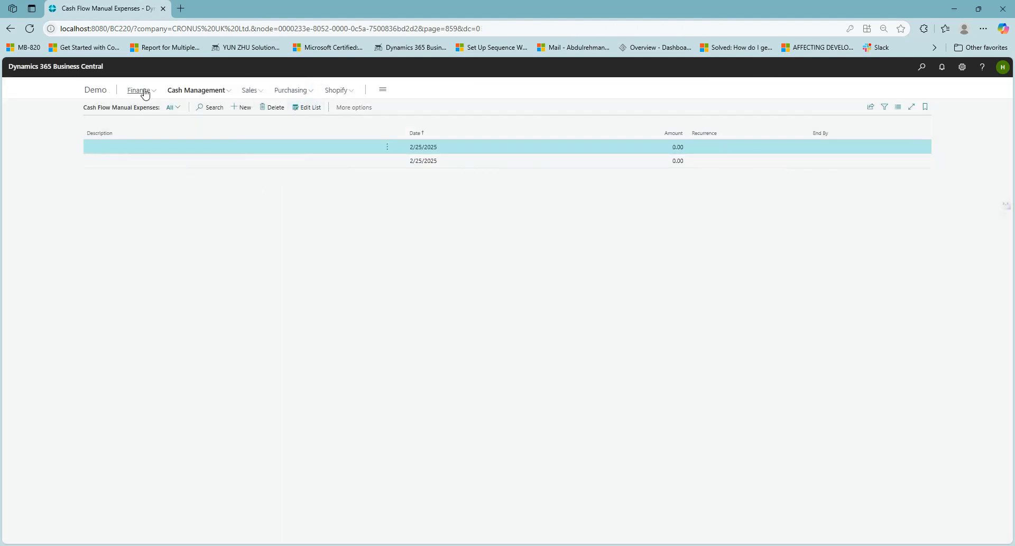
click(185, 91)
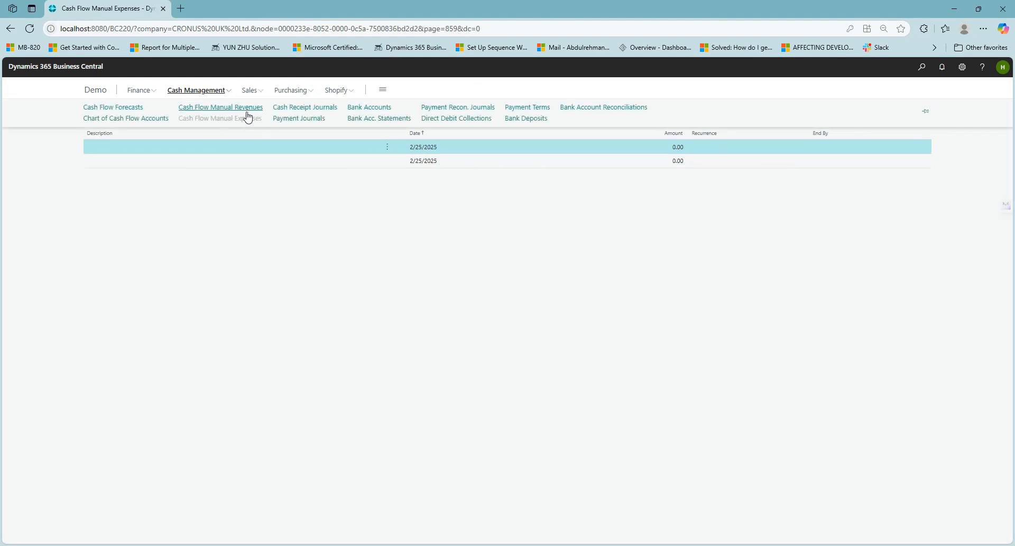
click(208, 190)
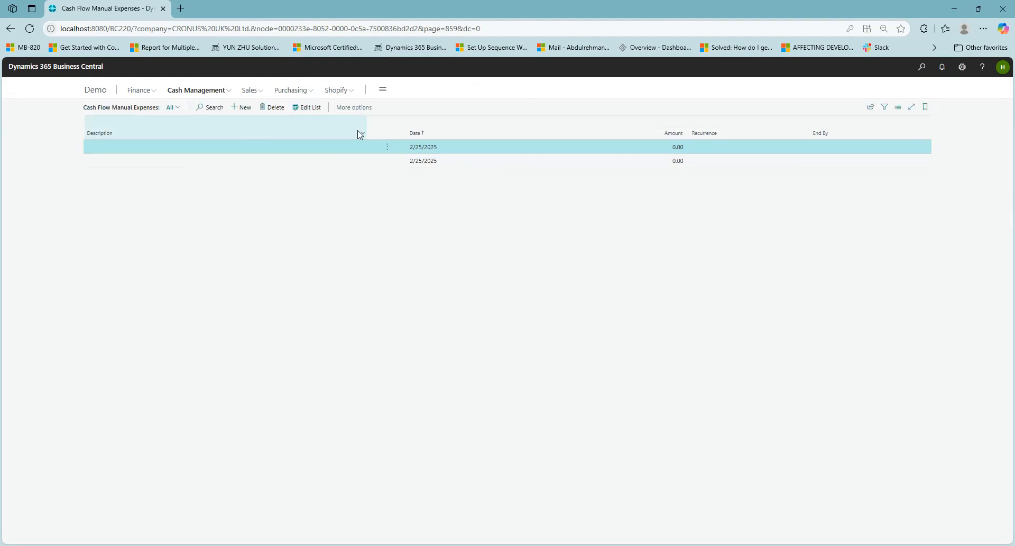
click(309, 109)
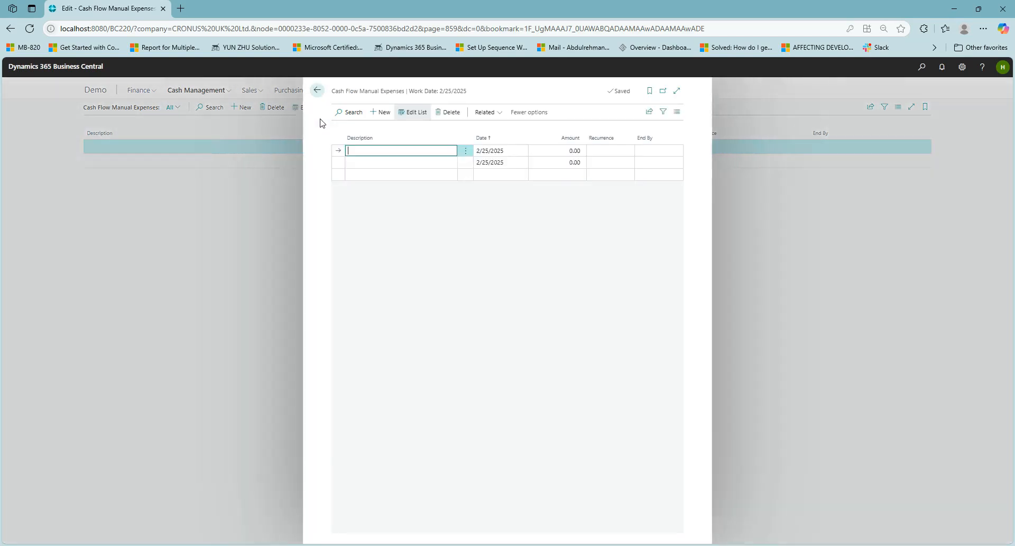
click(465, 162)
click(443, 175)
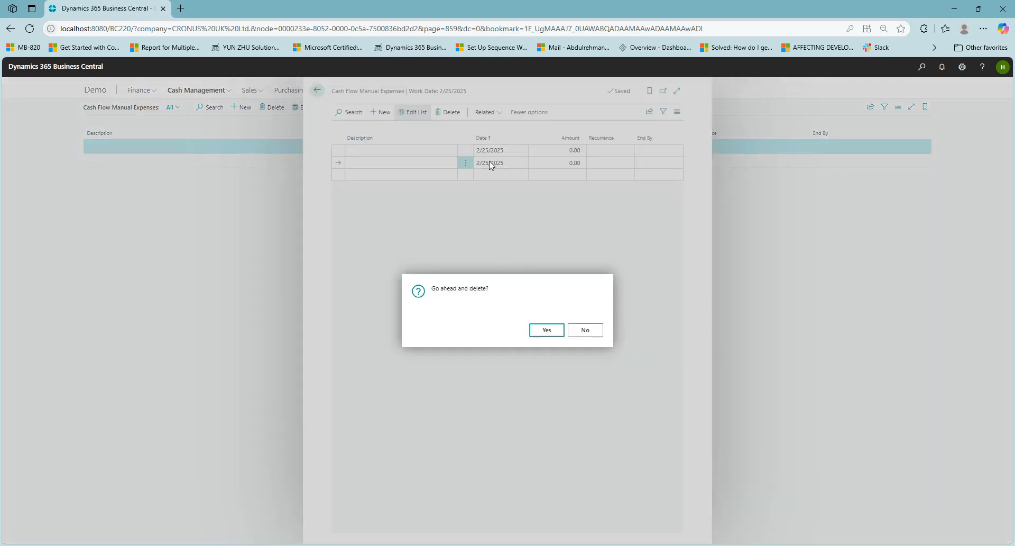
click(547, 330)
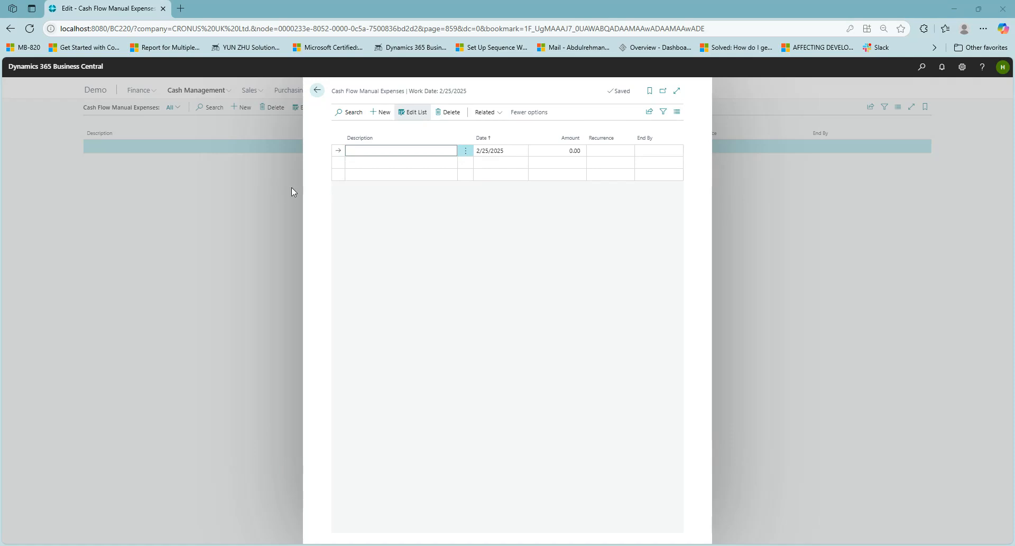
Step: Fill in the remaining manual expense line with the description "Bonus Payment Premiums", amount 5000 and a Monthly recurrence
click(417, 152)
text(Bonus Payment Premiums)
click(498, 225)
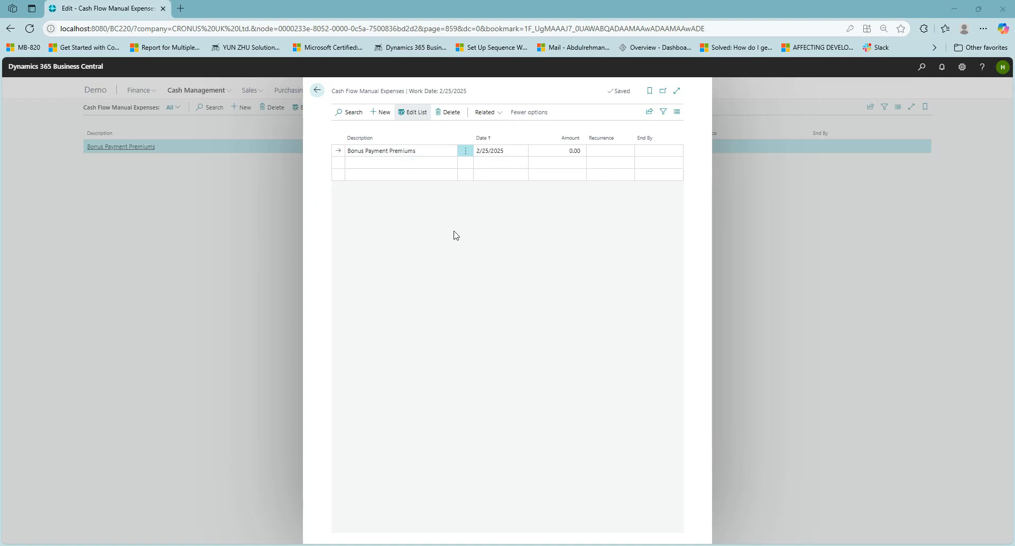
click(551, 153)
text(5000)
click(642, 152)
click(610, 152)
click(613, 200)
Step: Try to set the Bonus Payment Premiums expense's End By date to 6/18/2025 and to an earlier date
click(658, 151)
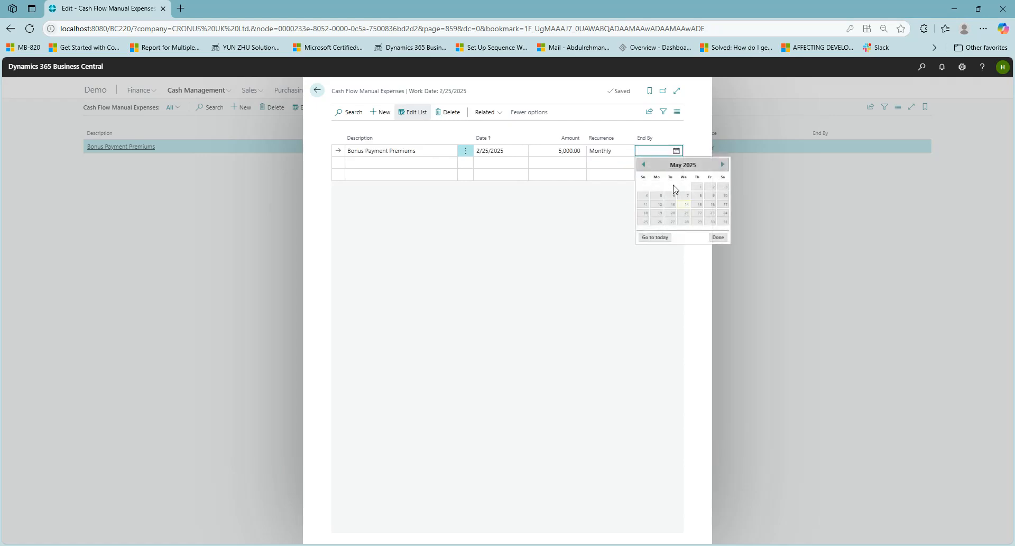
click(722, 164)
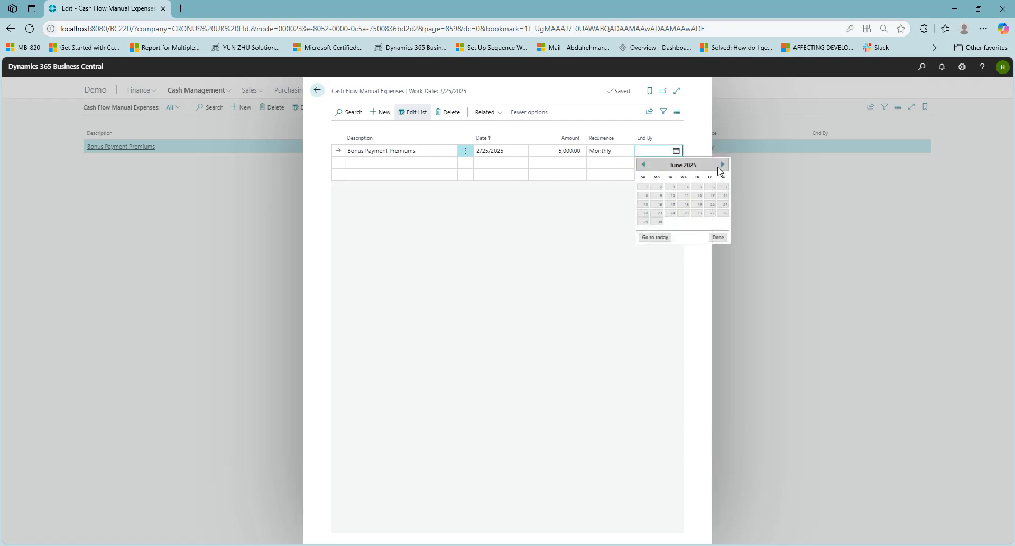
click(686, 204)
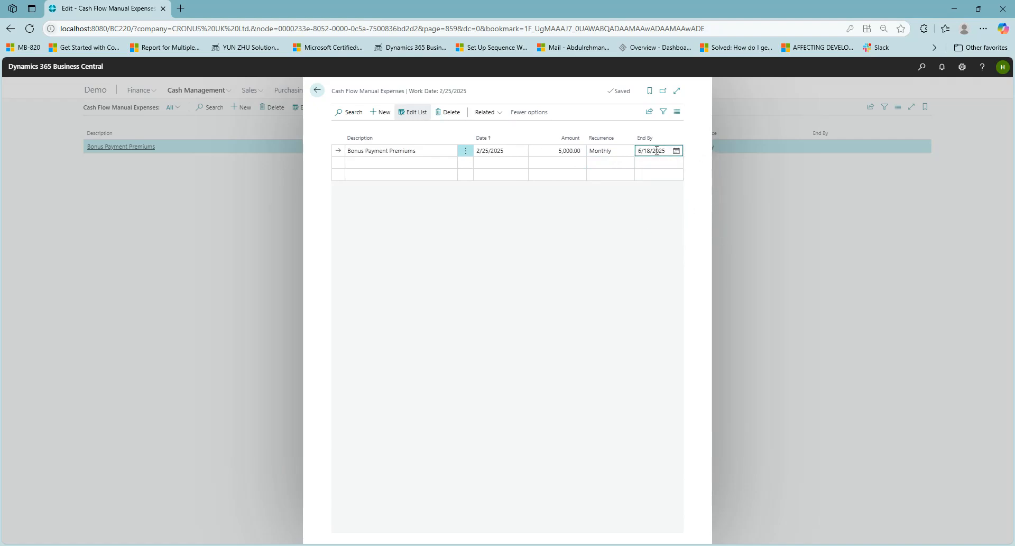
click(676, 151)
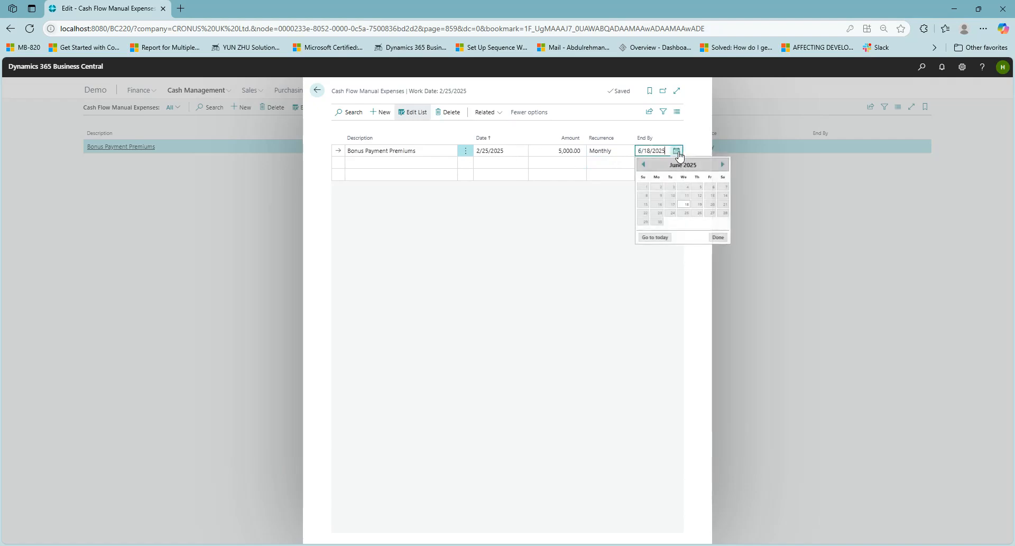
click(643, 164)
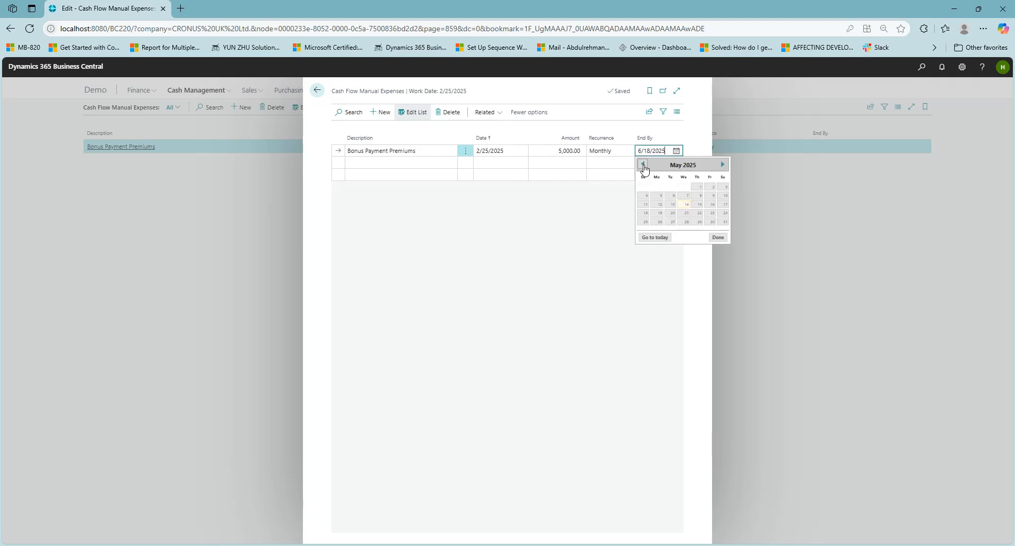
click(643, 164)
click(643, 164)
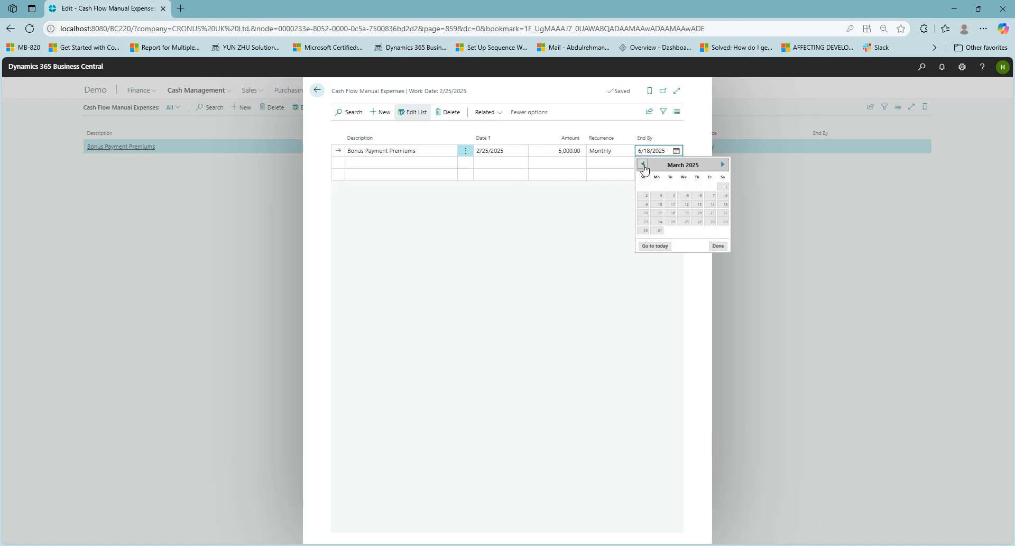
click(723, 165)
click(713, 213)
click(281, 246)
Step: Try to set the expense's End By date to 5/25/2025 and to 6/25/2025, and revert the change
click(677, 151)
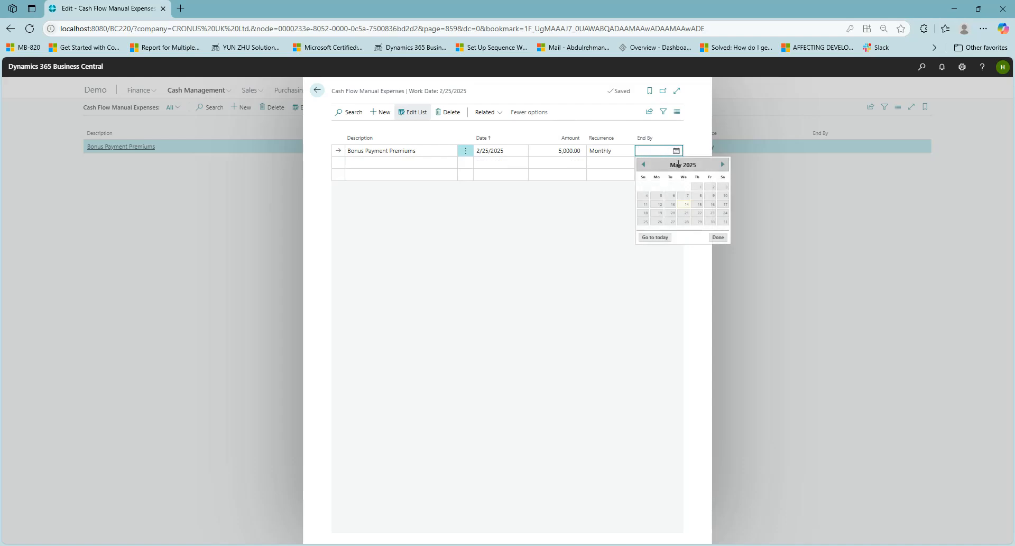
click(712, 214)
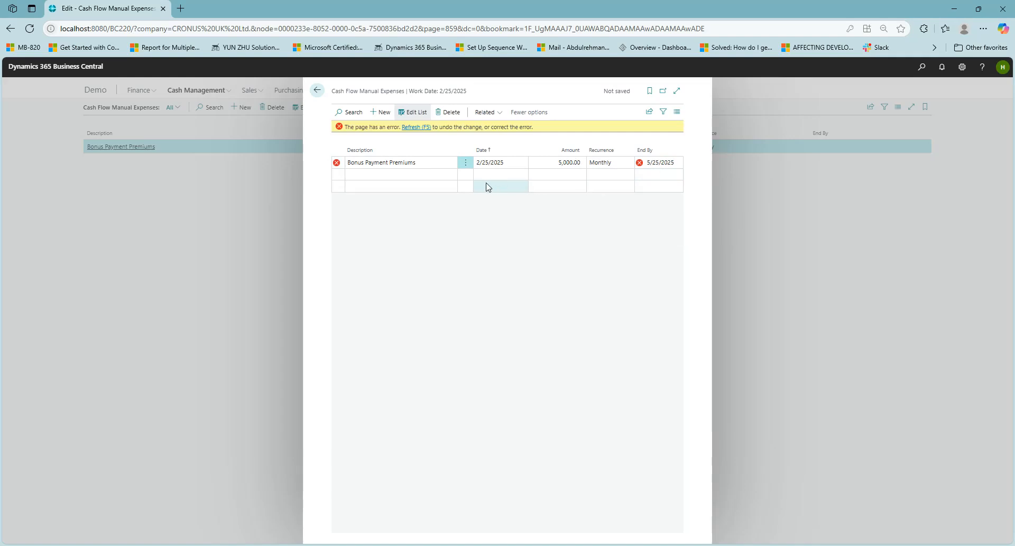
click(617, 165)
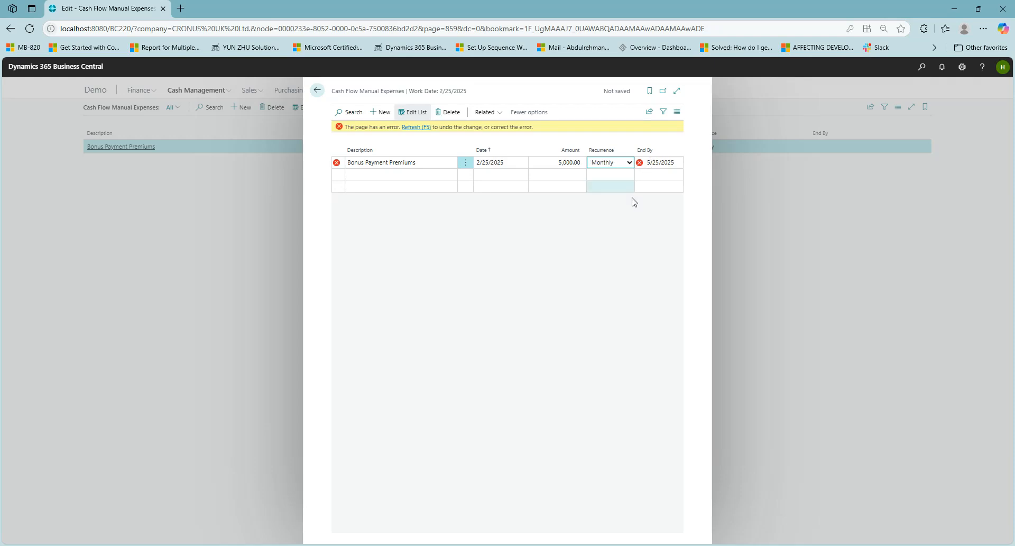
click(667, 164)
click(676, 164)
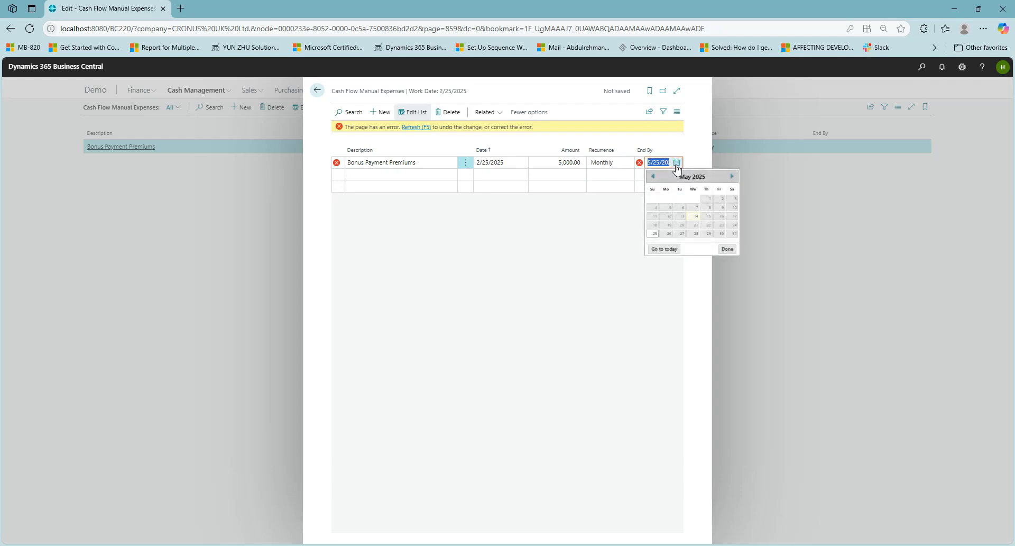
click(732, 176)
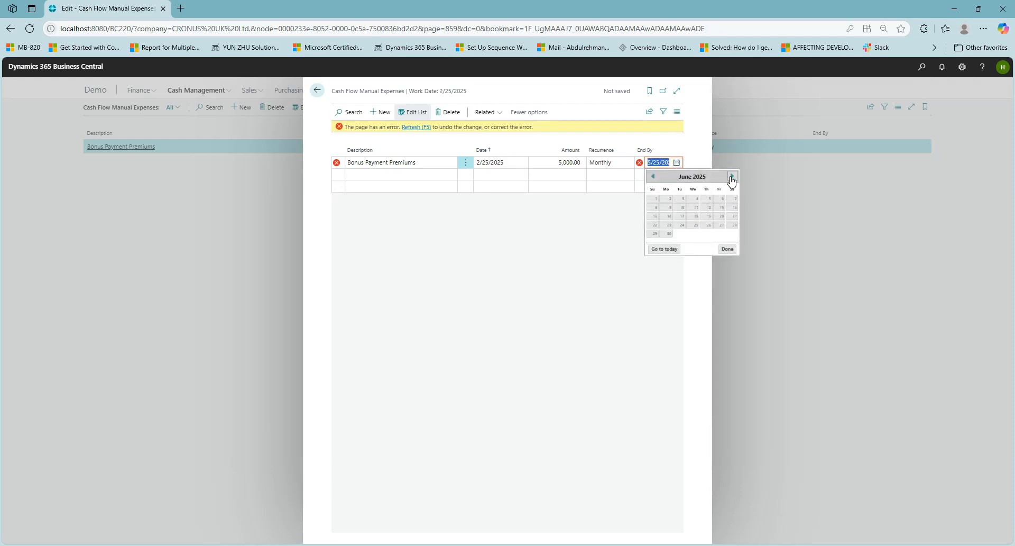
click(696, 225)
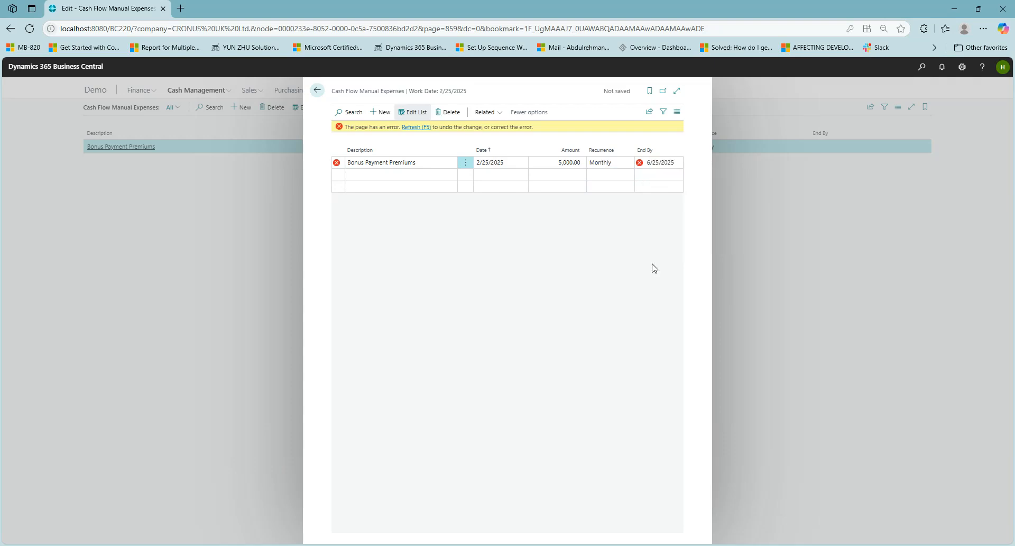
click(416, 127)
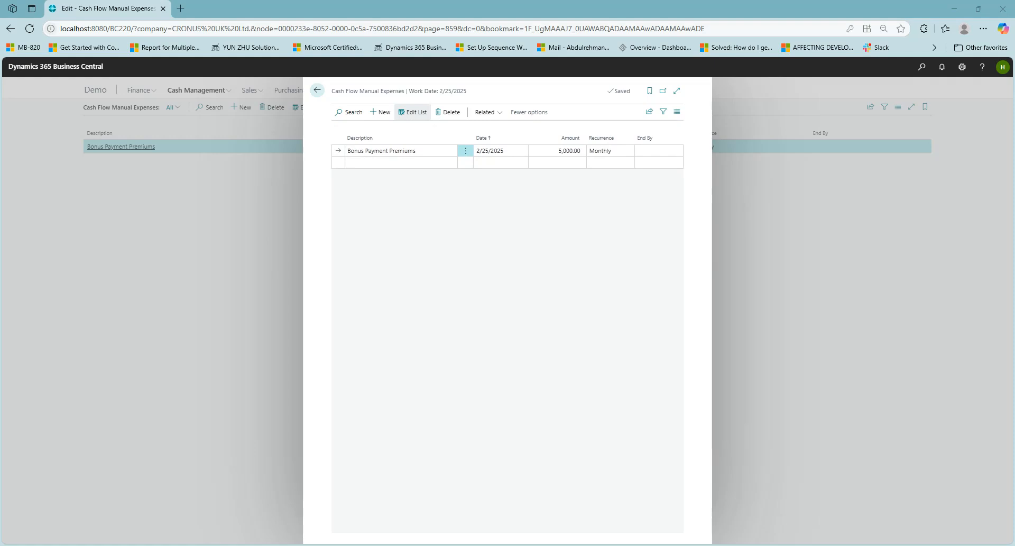
Step: Set the Bonus Payment Premiums expense's End By date to 12/31/2025 and return to the manual expenses list
click(658, 151)
click(677, 151)
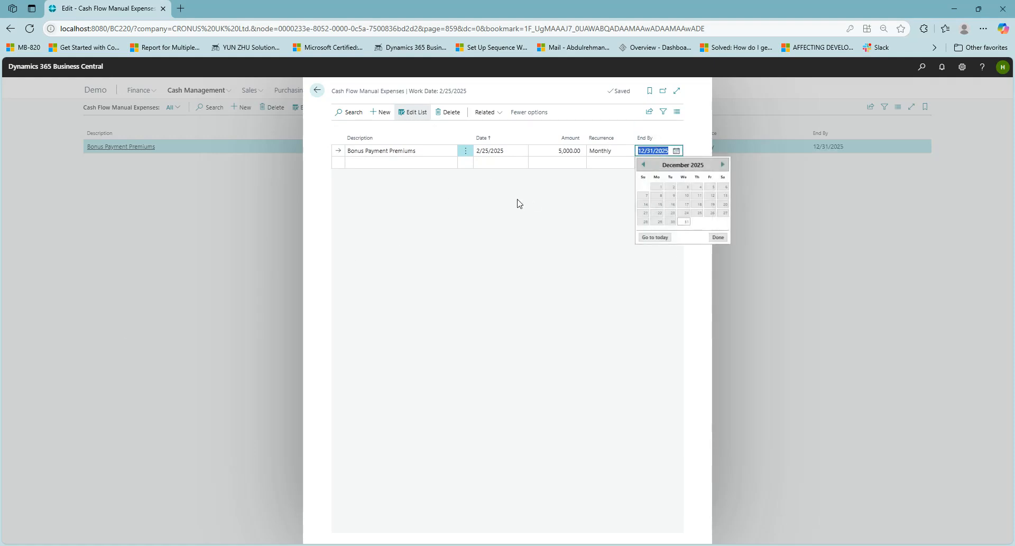
click(533, 234)
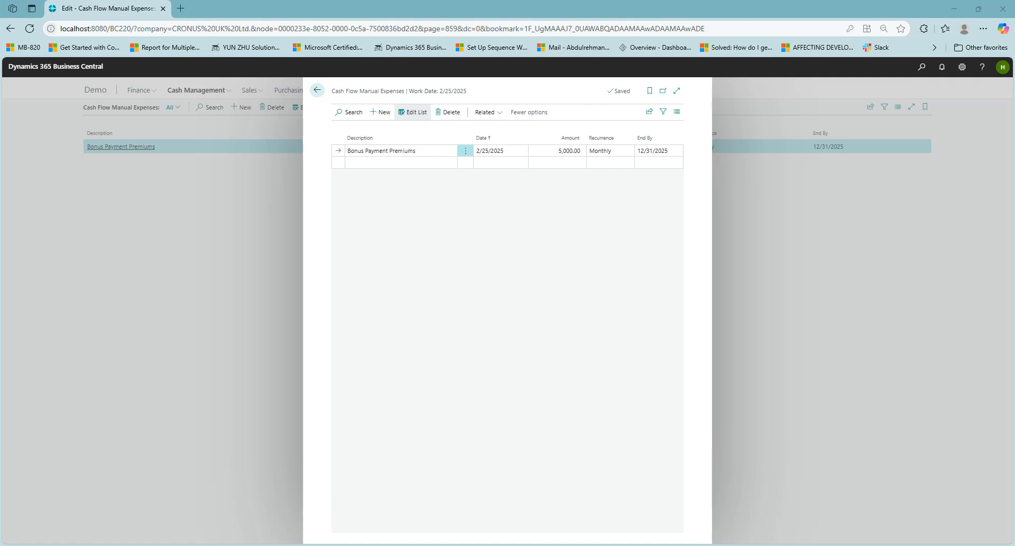
click(317, 91)
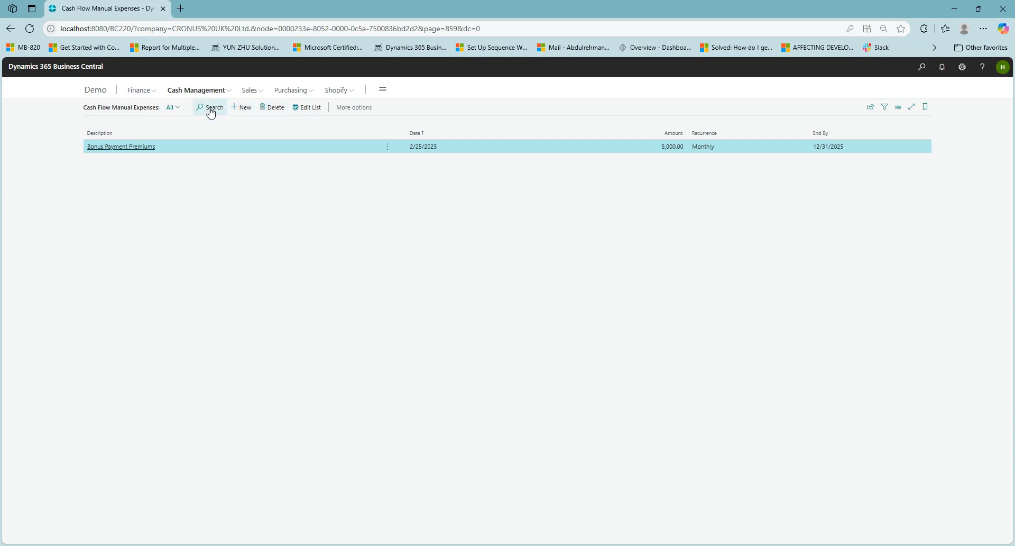
Step: Check the cash flow manual revenues list and return to the cash flow forecasts list
click(194, 93)
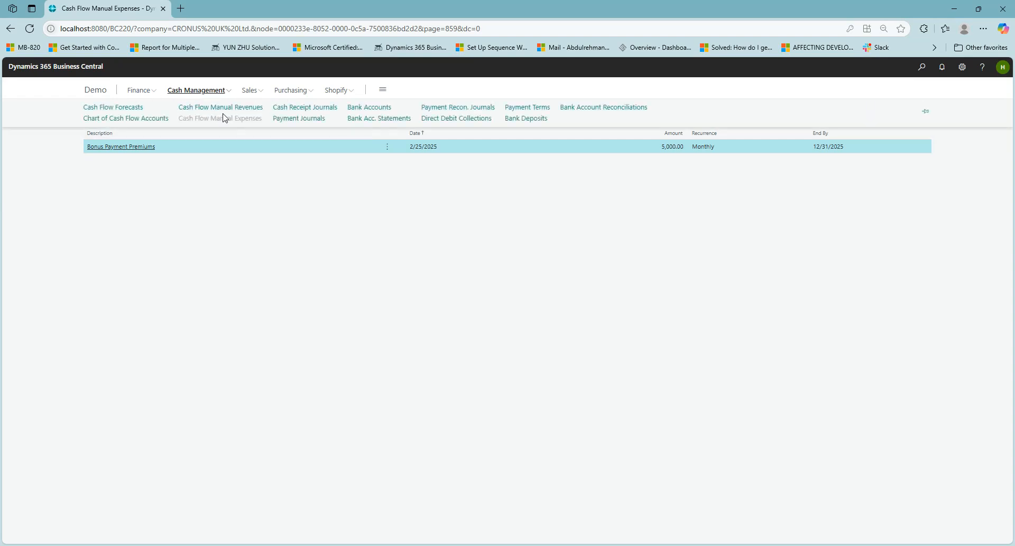
click(223, 107)
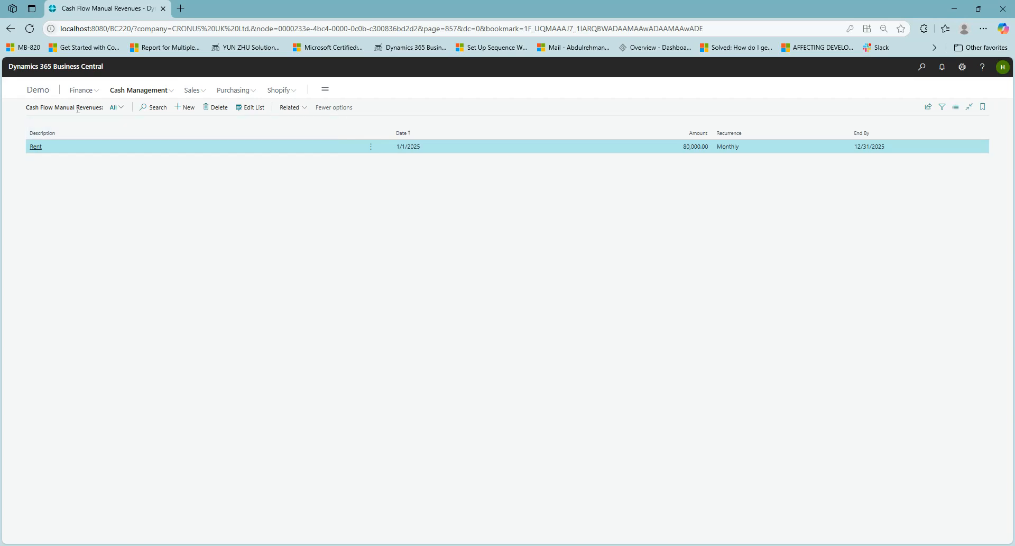
click(125, 93)
click(66, 107)
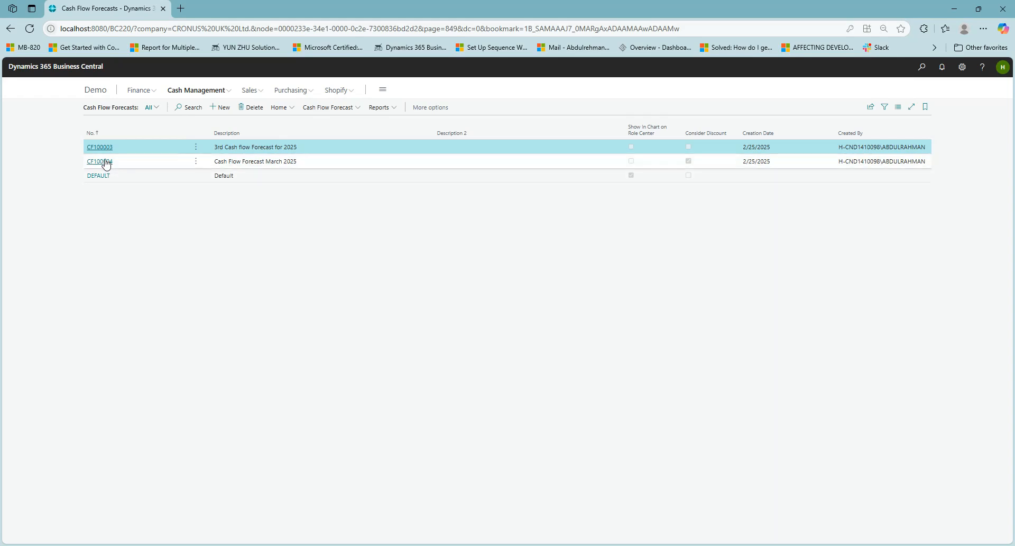
Step: From the Cash Flow Forecast March 2025 card, suggest worksheet lines for CF100003, using G/L budget 2025 and including Azure AI Forecast
click(106, 167)
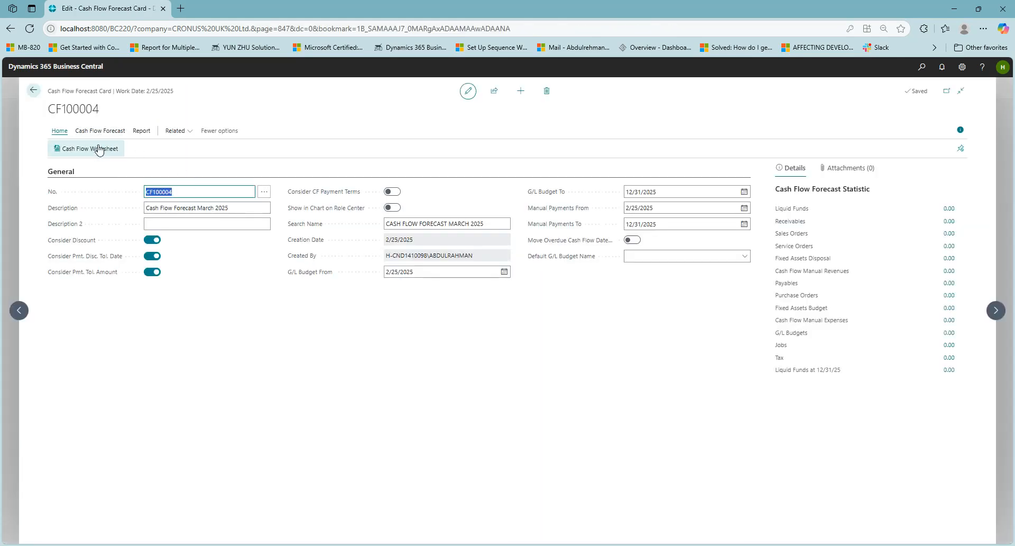
click(100, 149)
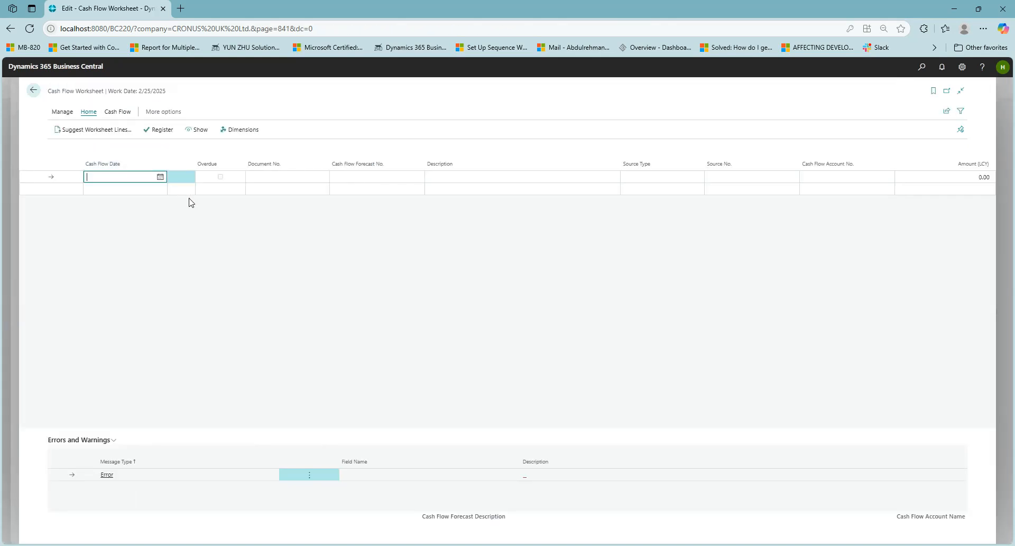
click(100, 131)
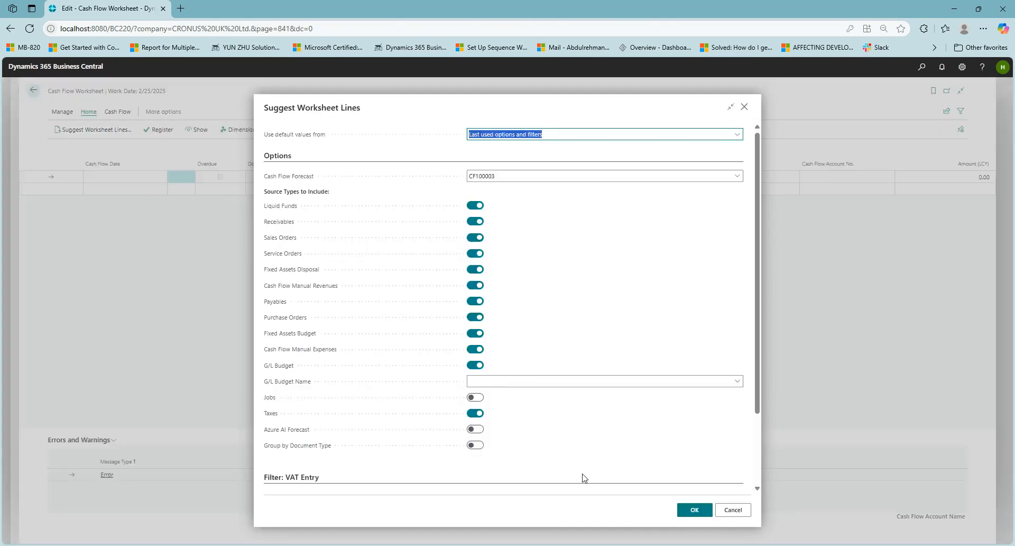
click(558, 379)
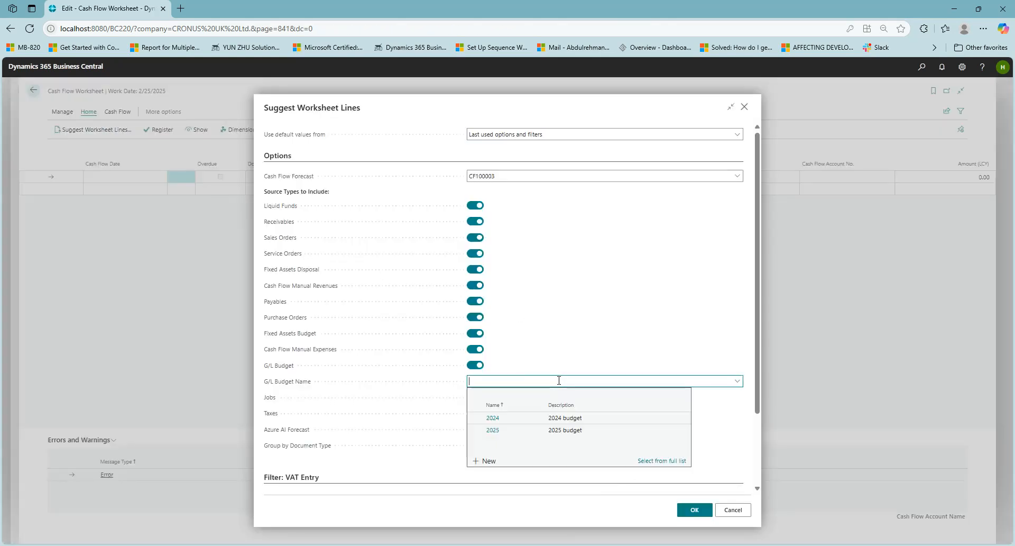
click(567, 430)
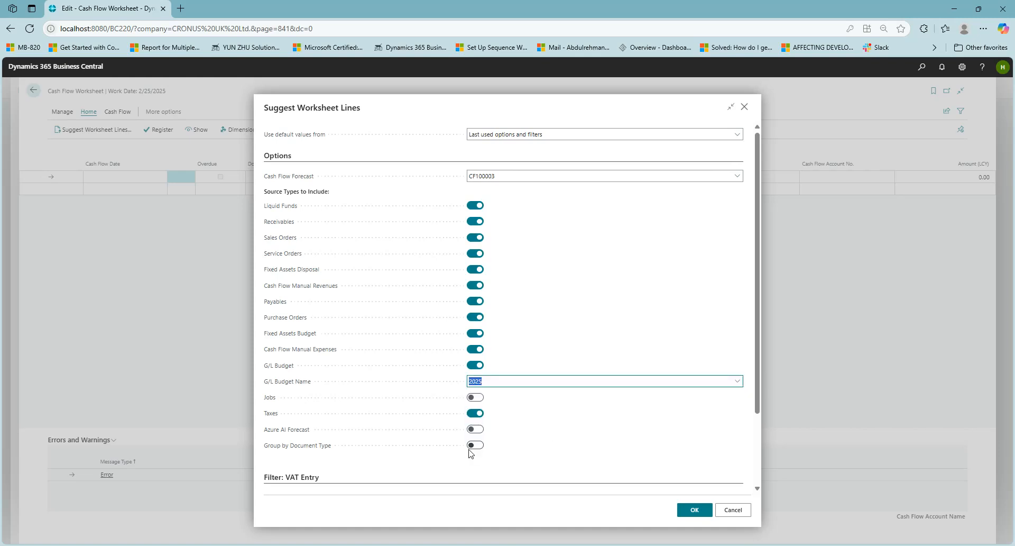
click(558, 335)
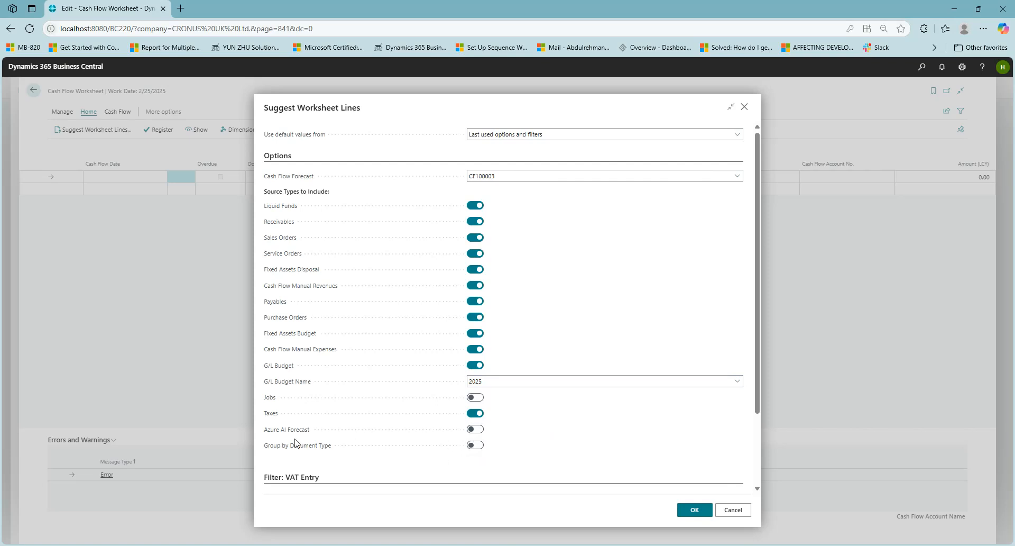
click(470, 429)
click(689, 511)
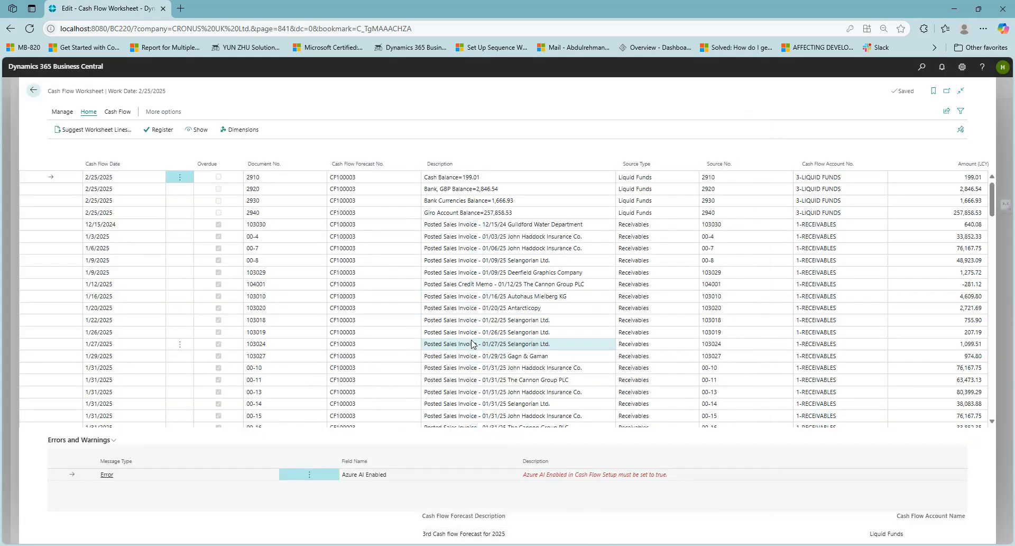
Step: Examine the suggested cash flow worksheet lines, from receivables through purchase orders to sales orders
scroll(473, 345, down, 5)
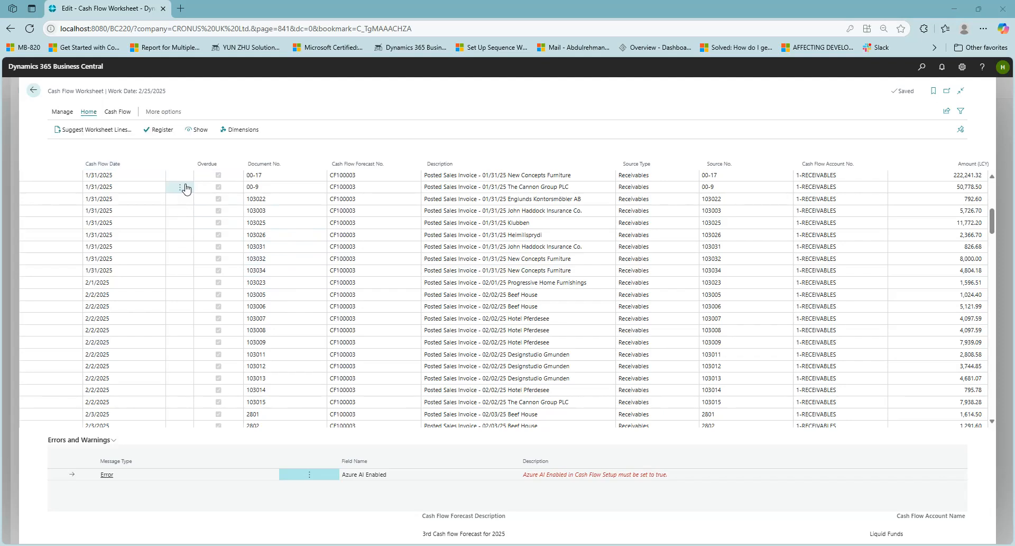
click(181, 186)
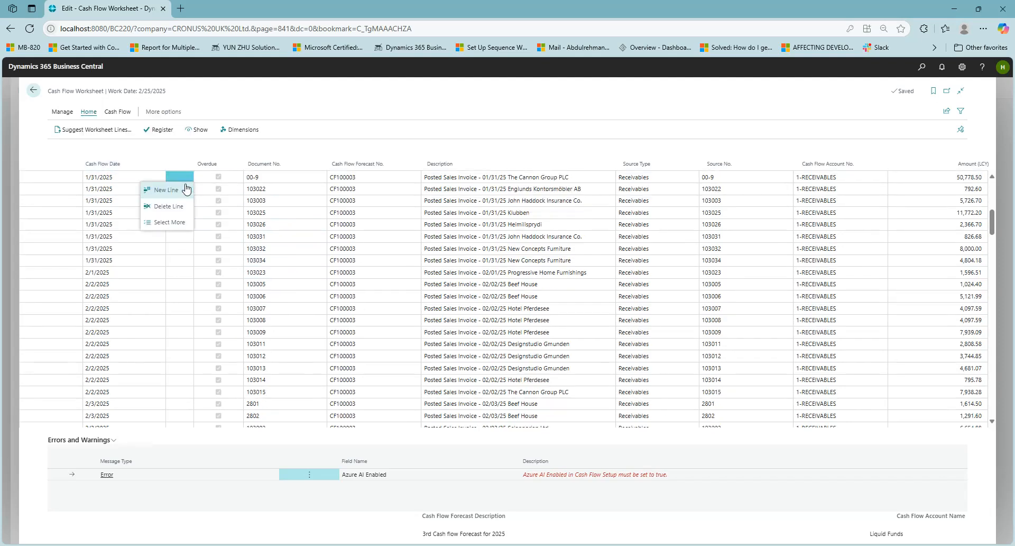
click(183, 275)
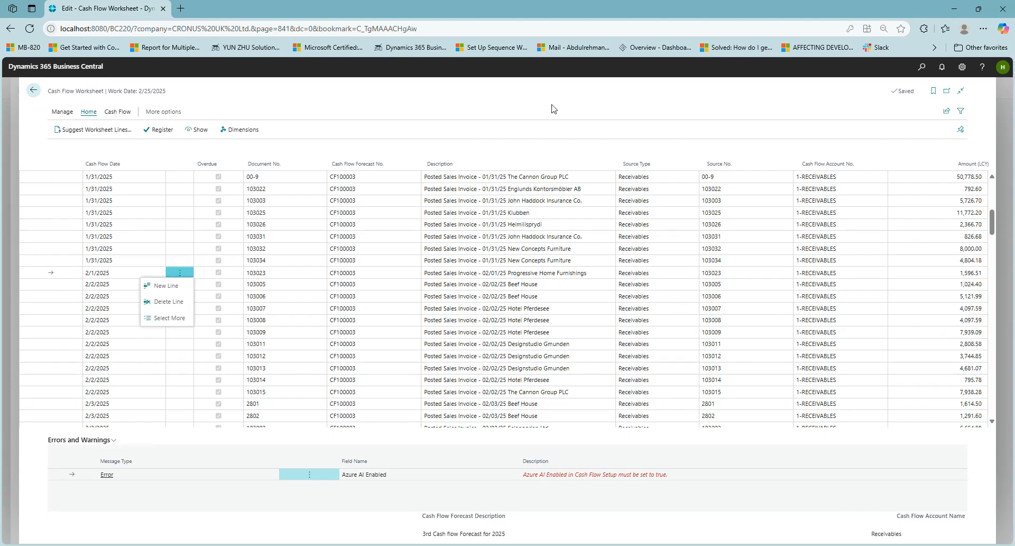
scroll(530, 288, down, 10)
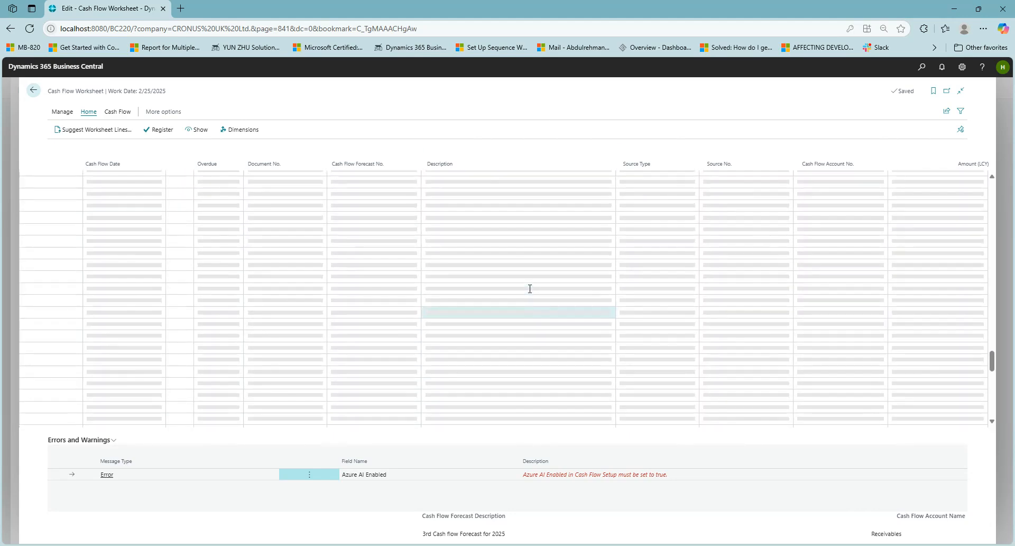
scroll(530, 290, down, 8)
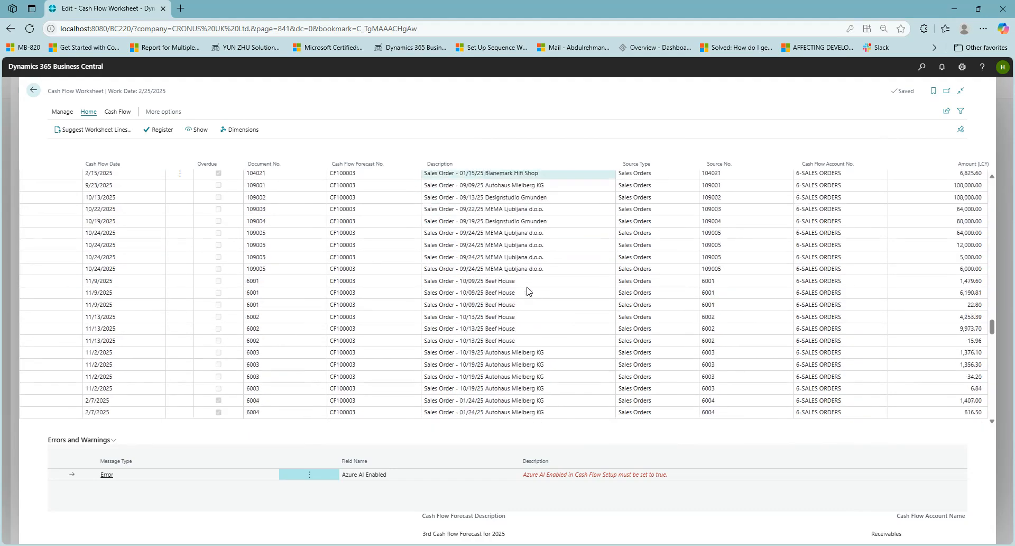
scroll(528, 290, down, 10)
scroll(529, 290, down, 3)
scroll(529, 290, up, 10)
scroll(529, 289, up, 8)
scroll(528, 295, up, 3)
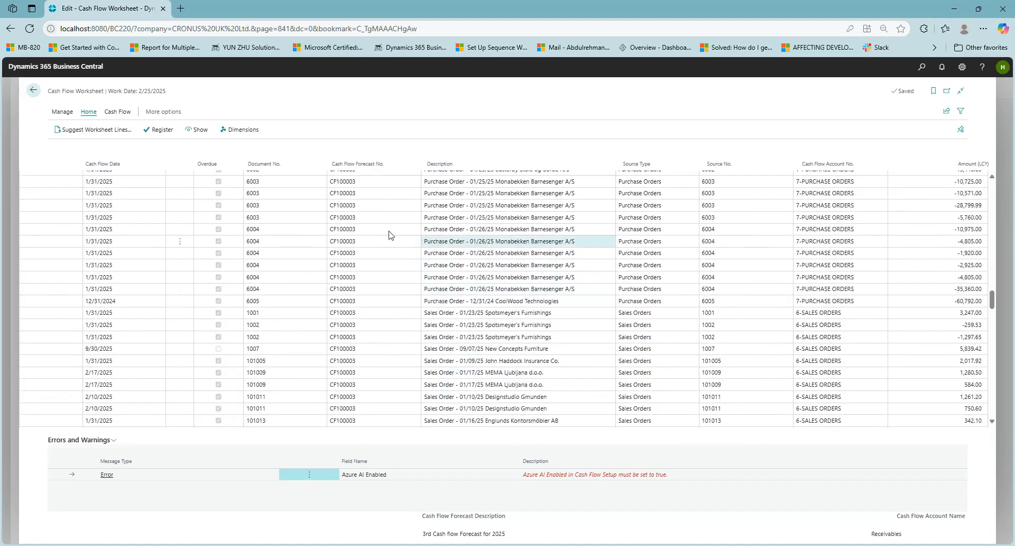
Step: View the source document and dimensions of the -1,920.00 Monabekken Barnesenger A/S purchase order line
click(180, 253)
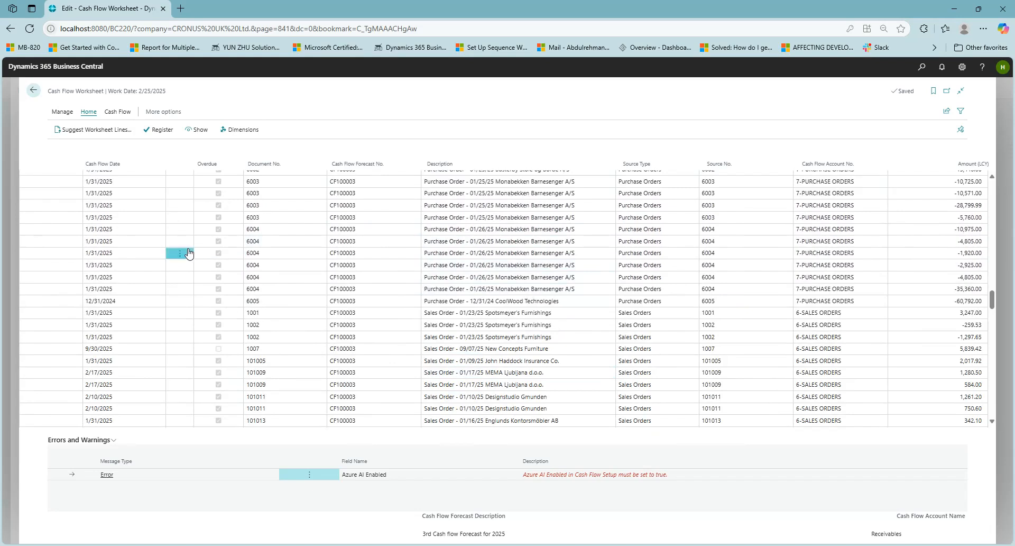
click(201, 134)
click(200, 131)
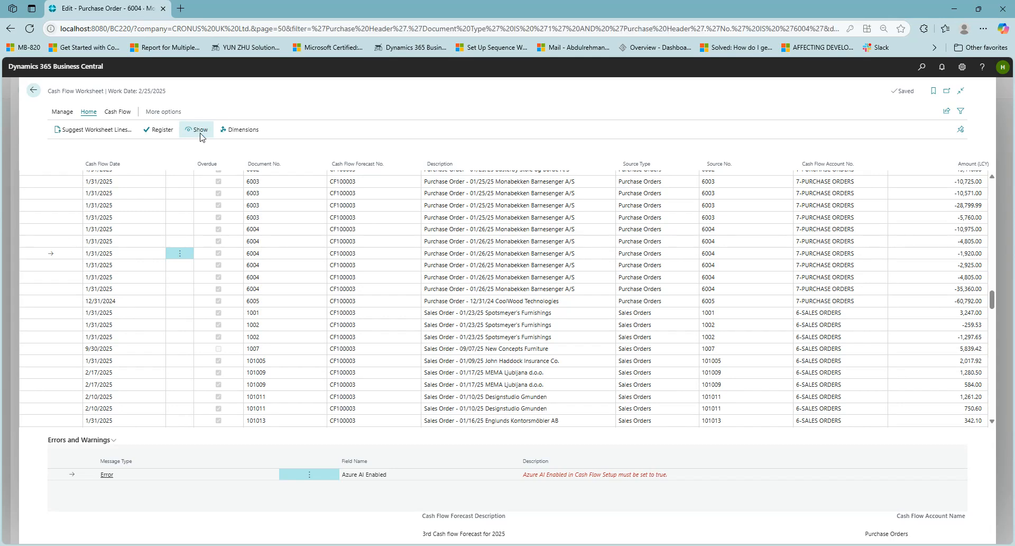
scroll(444, 341, down, 2)
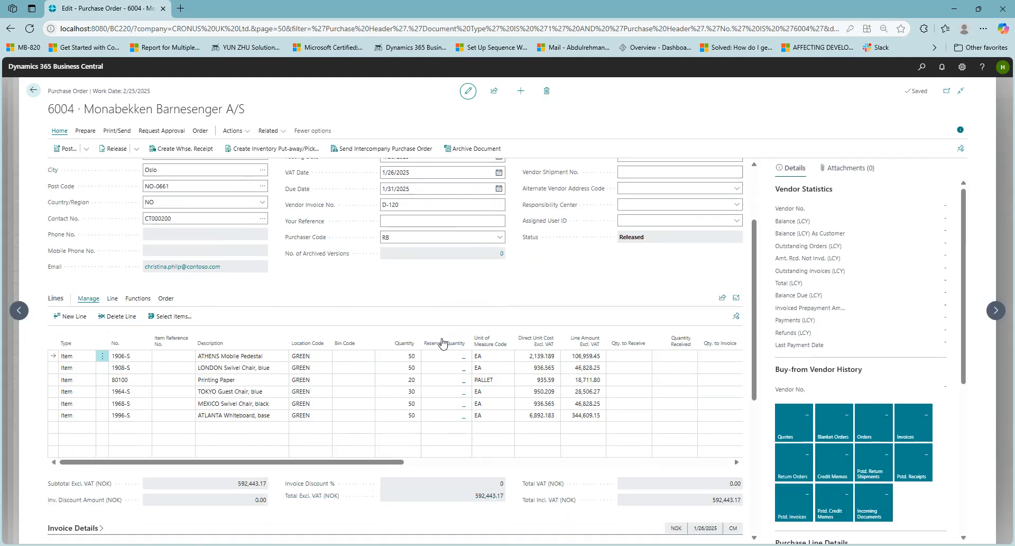
click(35, 91)
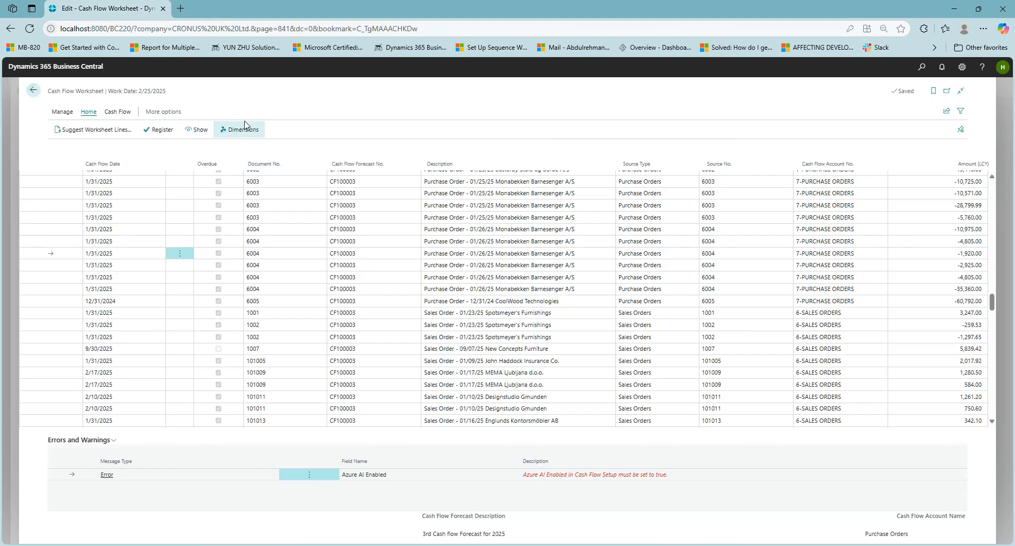
click(241, 137)
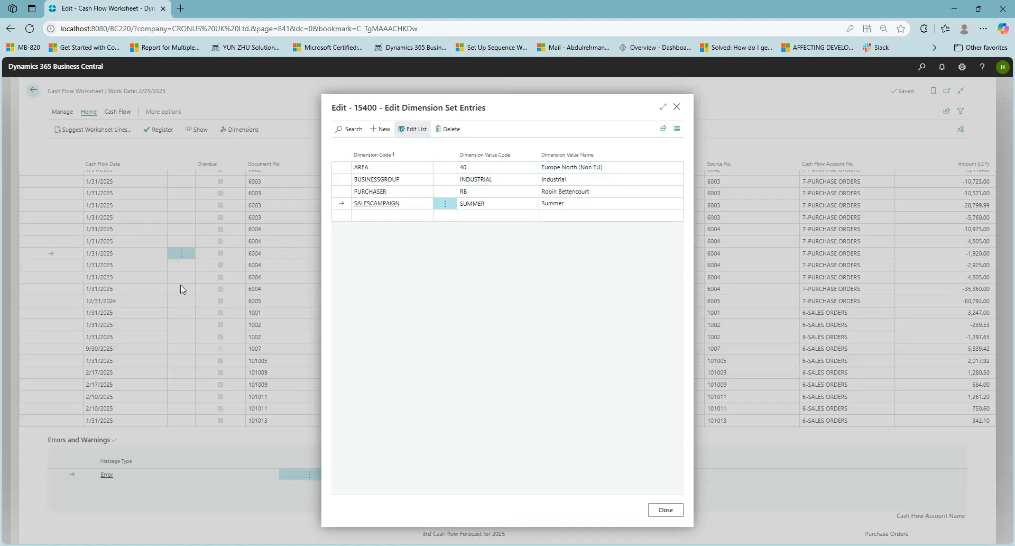
click(677, 107)
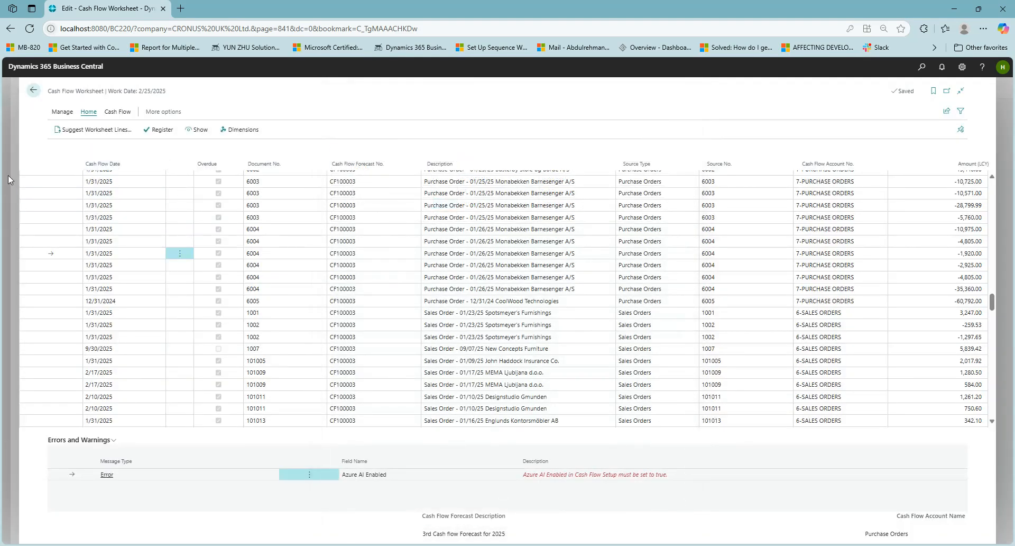
Step: Register the suggested cash flow worksheet lines and return to the CF100004 forecast card
click(156, 134)
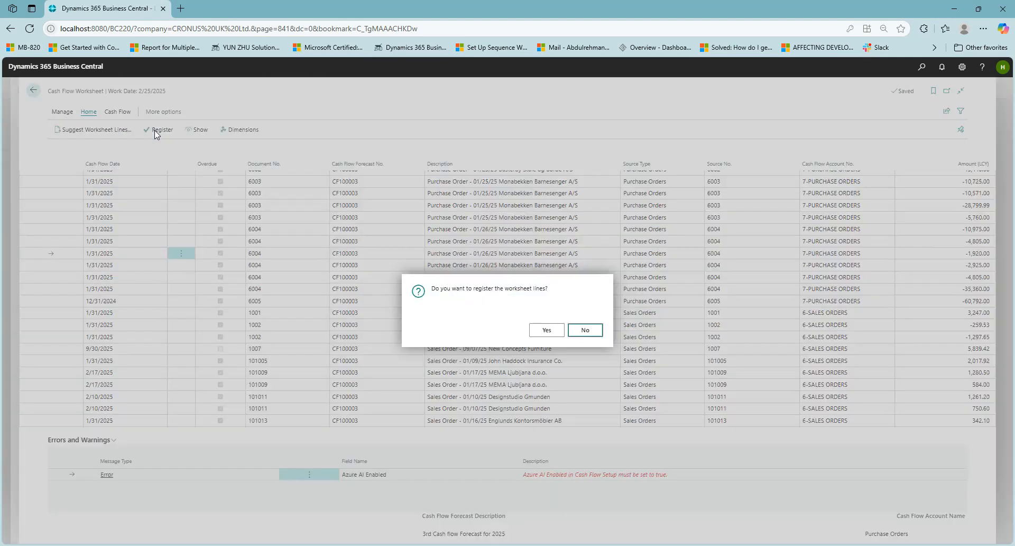
click(549, 331)
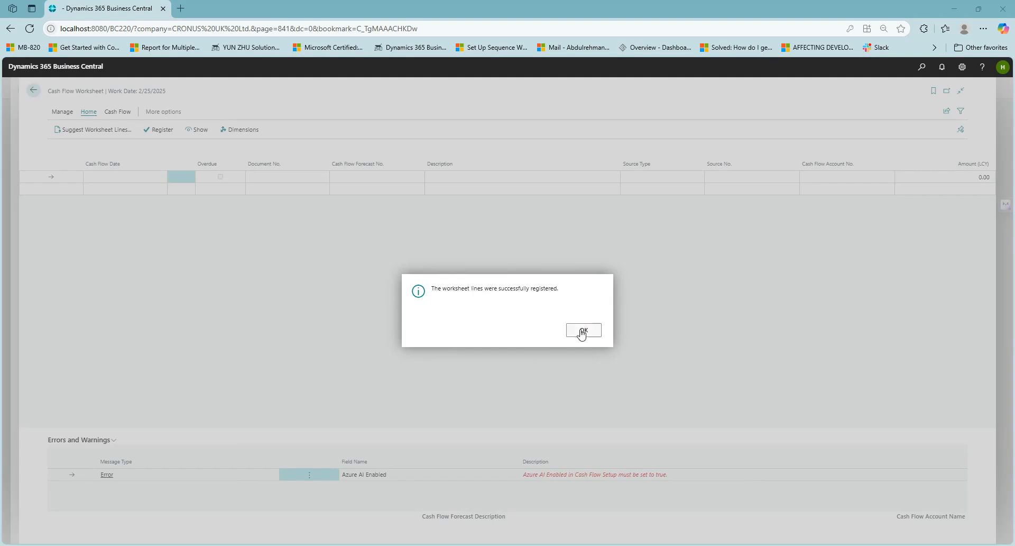
click(574, 333)
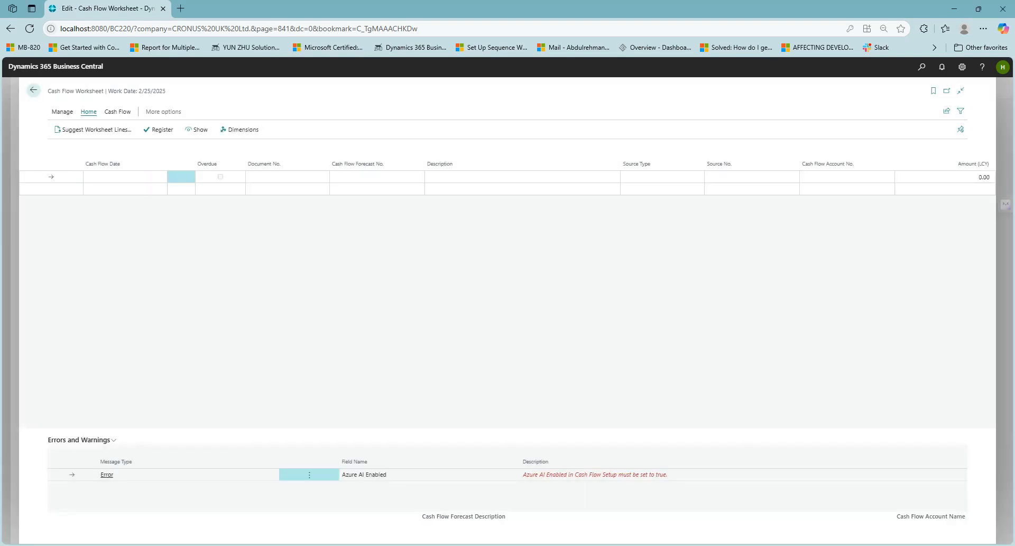
click(34, 90)
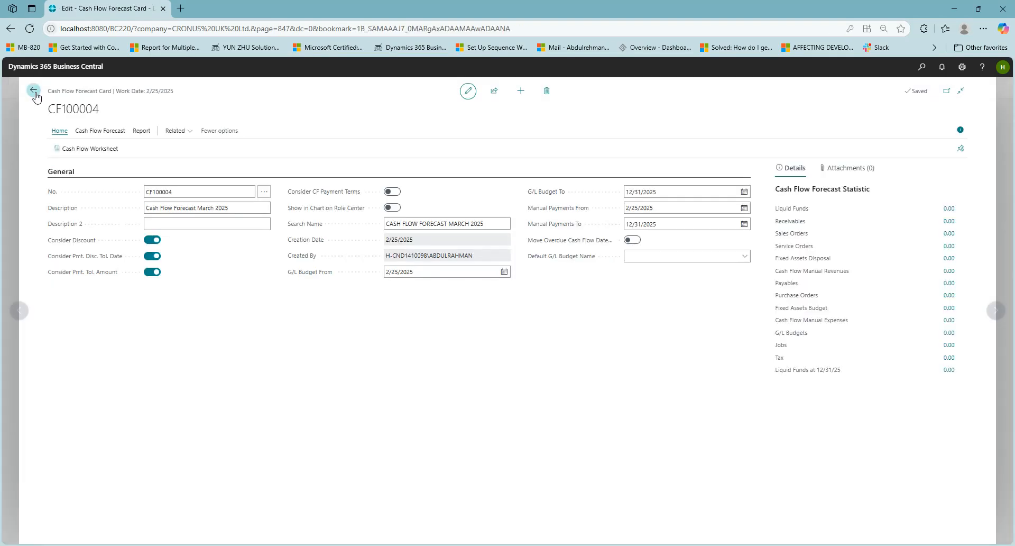
Step: Show forecast CF100004 in the Role Center chart instead of the default forecast, and enable Consider CF Payment Terms
click(391, 208)
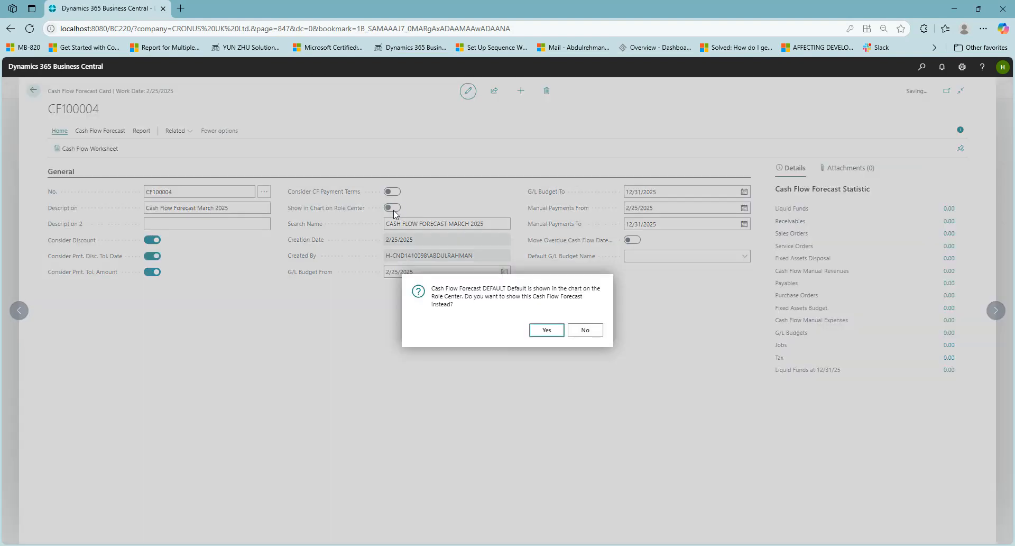
click(545, 331)
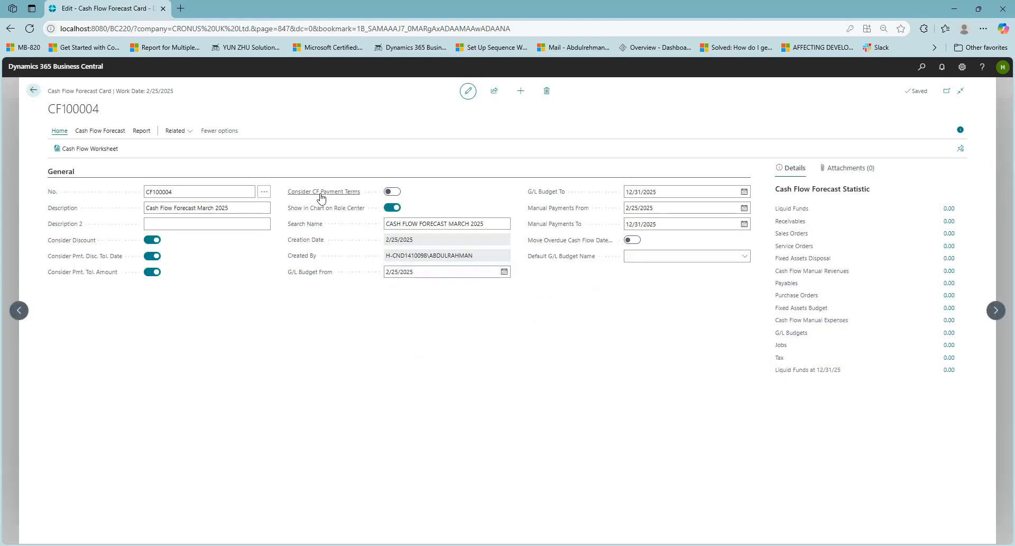
click(392, 193)
click(100, 131)
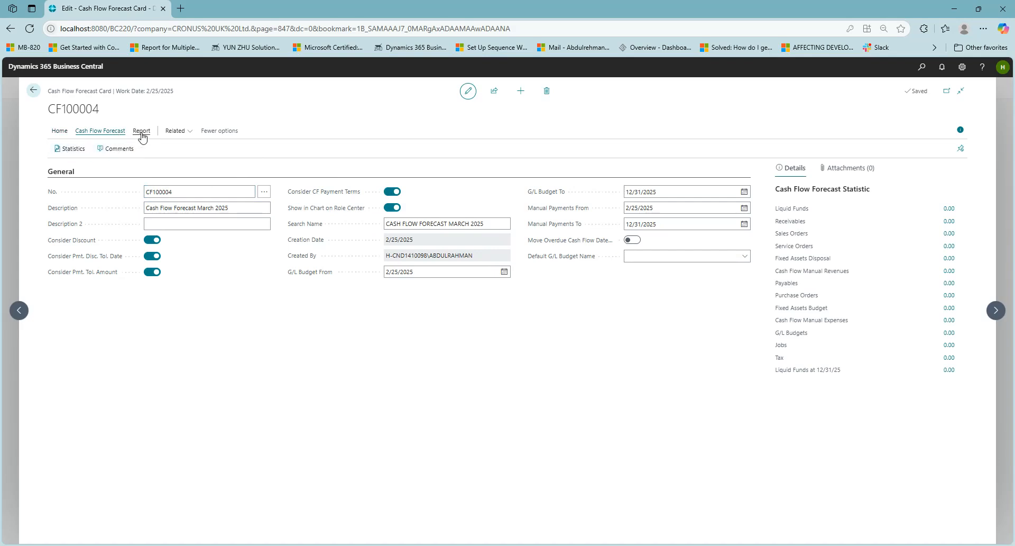
click(176, 131)
mouse_move(190, 149)
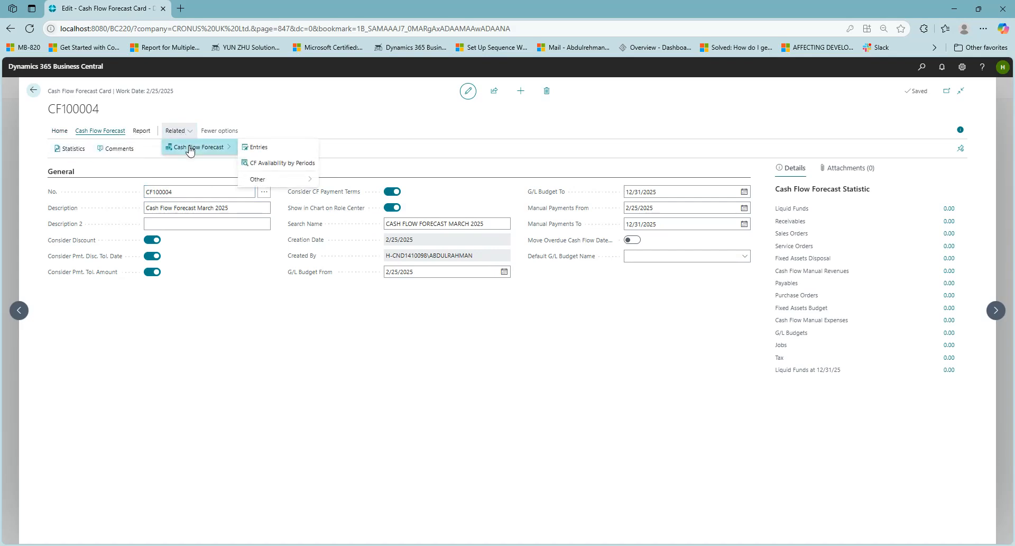
Step: Suggest the cash flow worksheet lines for CF100003 again with the last used options and register them
click(64, 131)
click(86, 152)
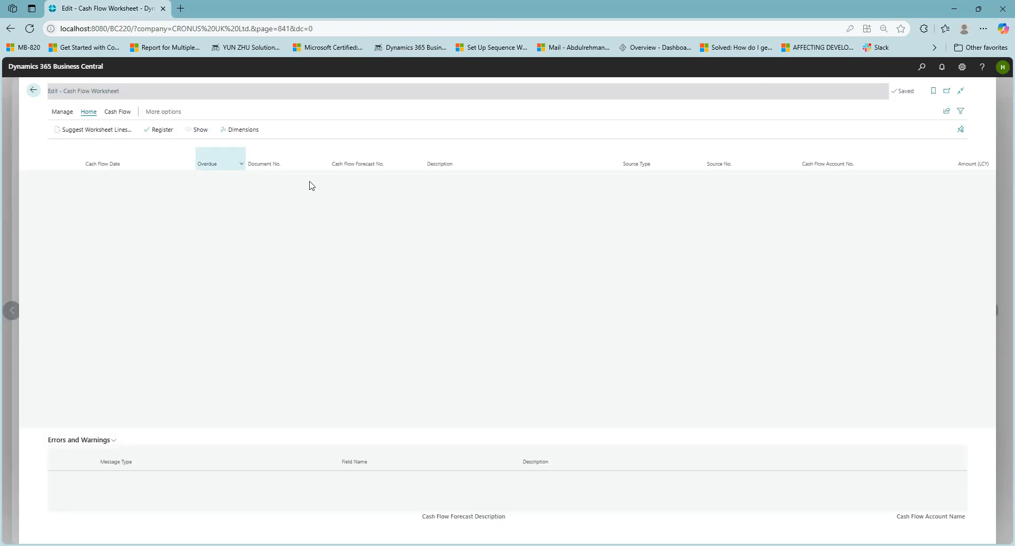
click(110, 134)
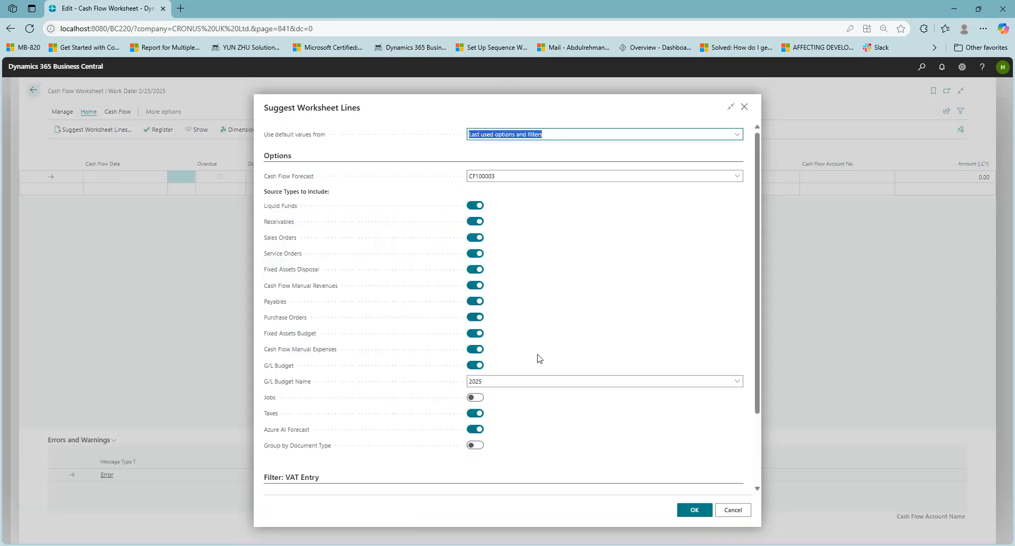
click(694, 509)
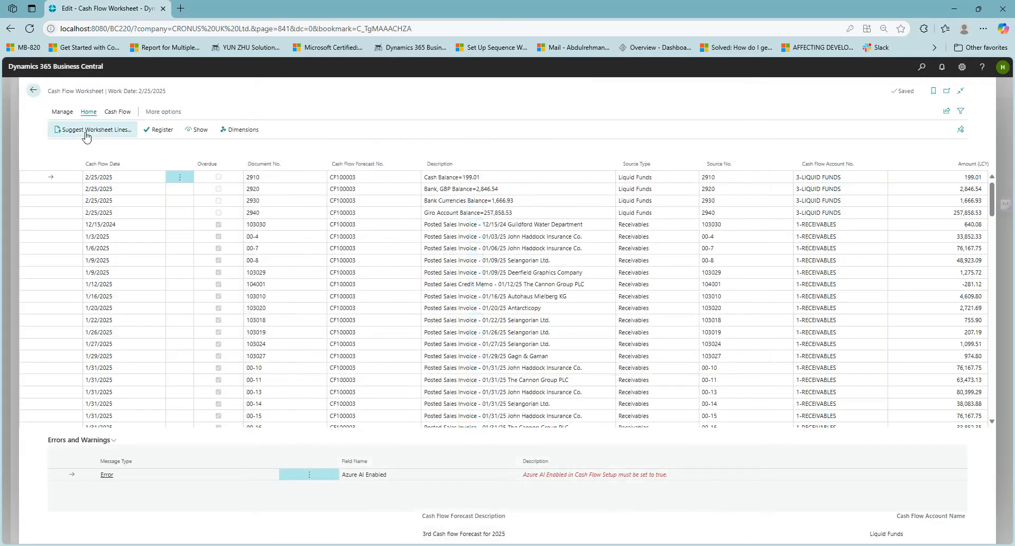
click(162, 130)
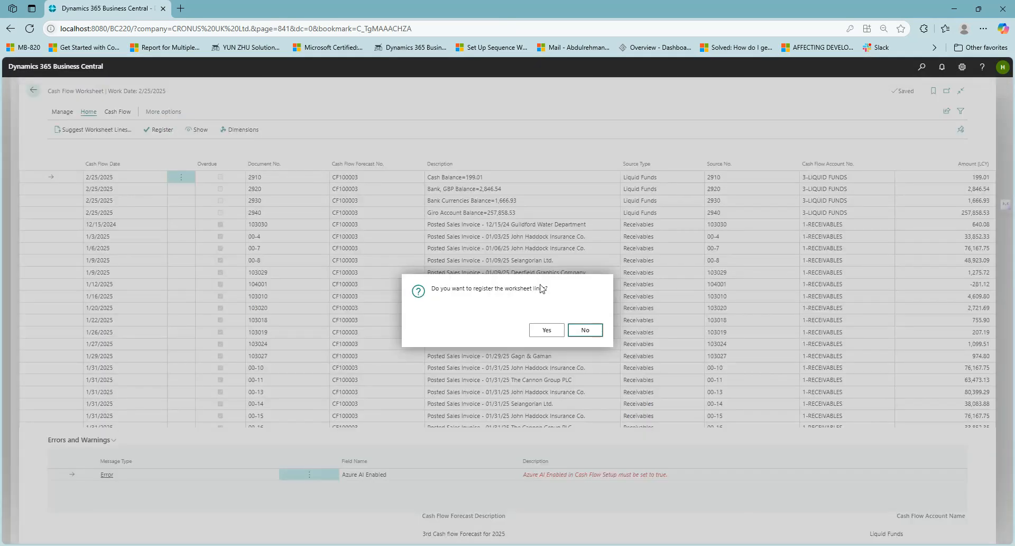
click(538, 331)
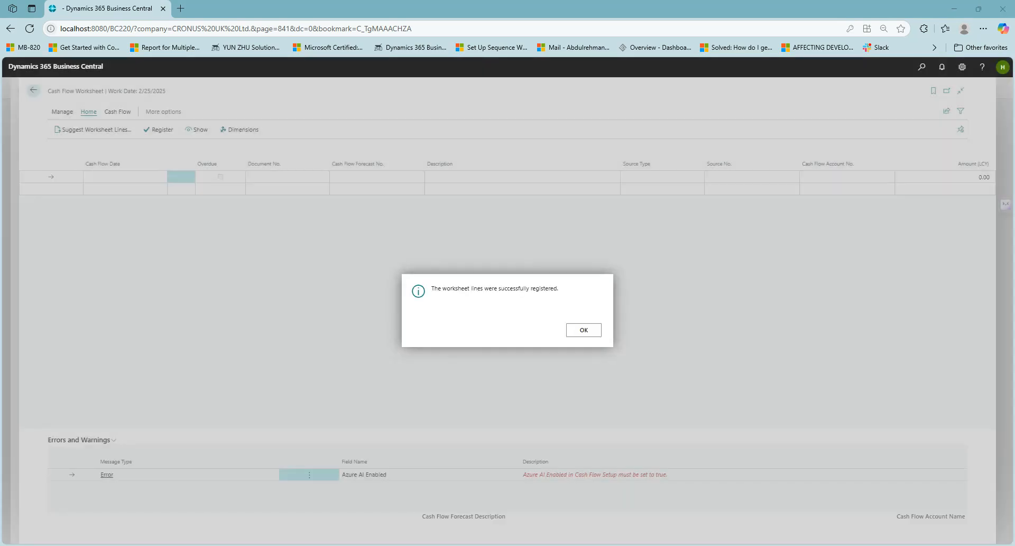
click(582, 333)
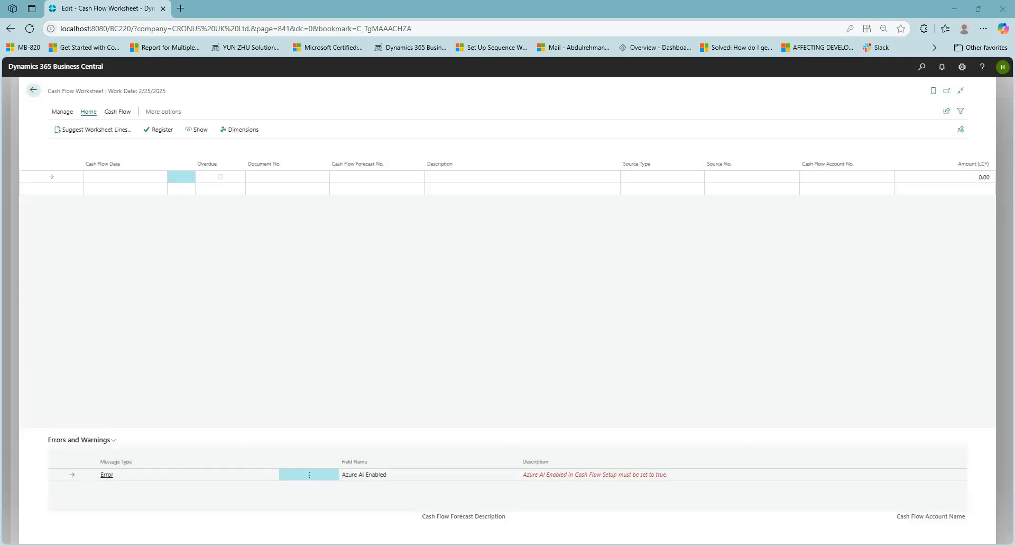
Step: Return to the CF100004 forecast card and open its cash flow forecast statistics
click(34, 90)
click(98, 133)
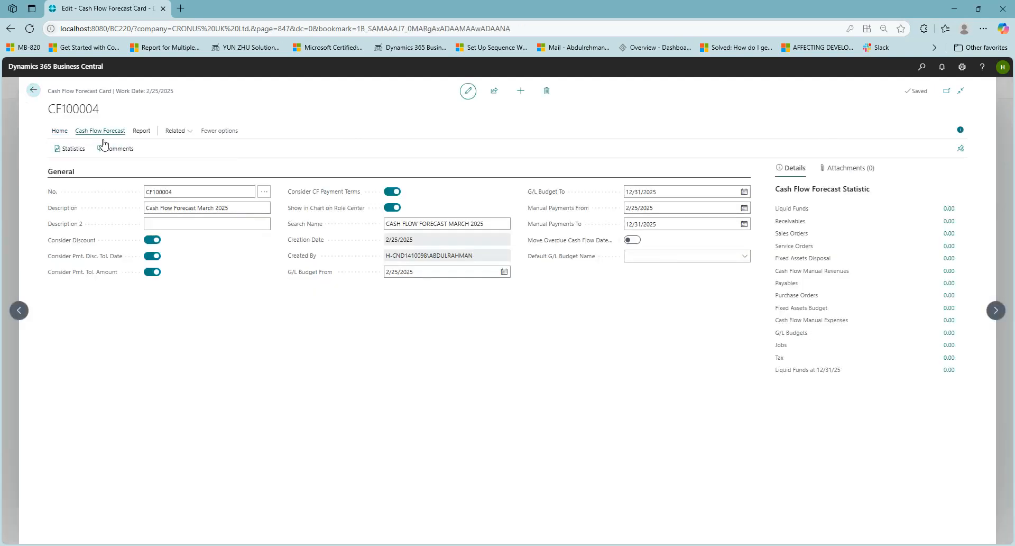
click(73, 149)
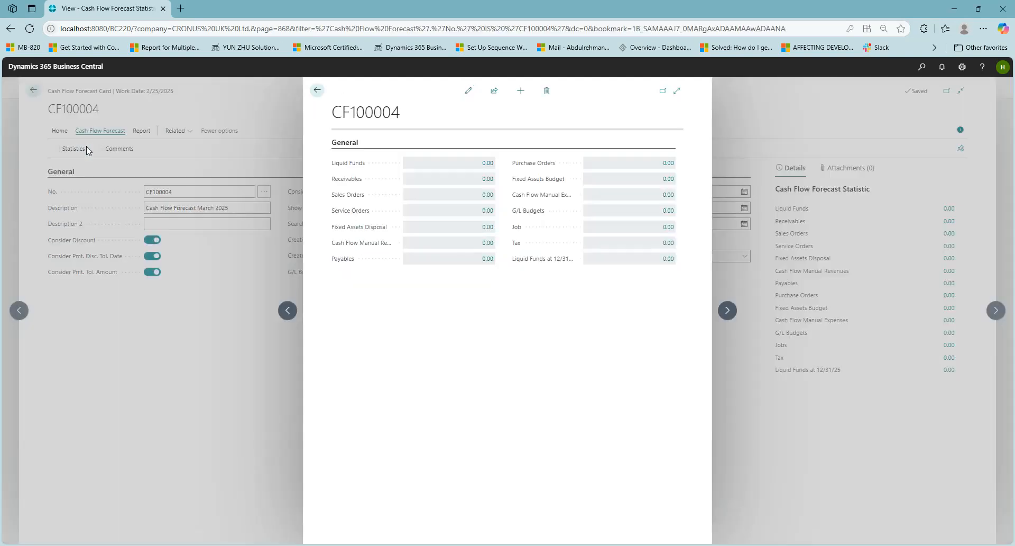
Step: Close the CF100004 statistics, view the cash flow worksheet and return to the forecast card
click(317, 90)
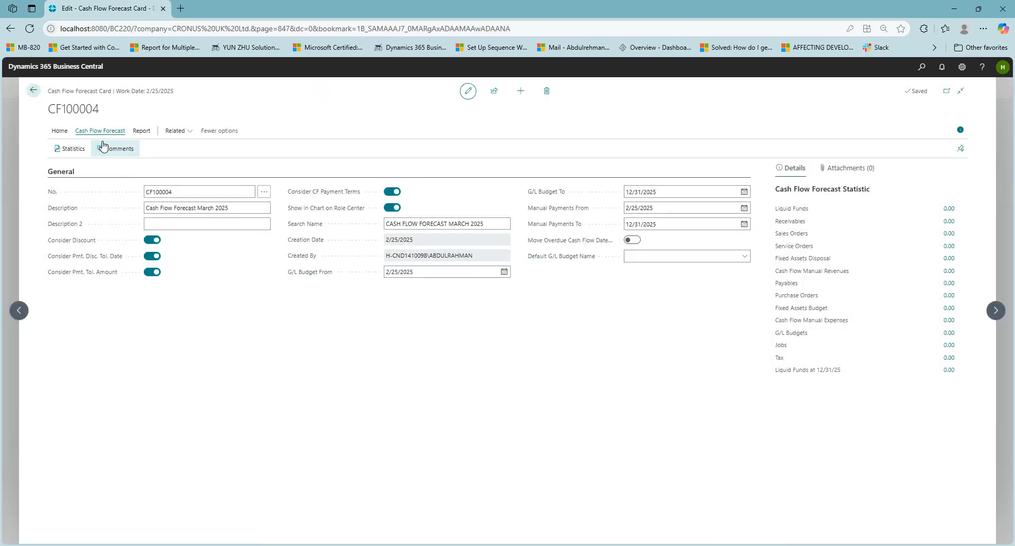
click(61, 133)
click(76, 151)
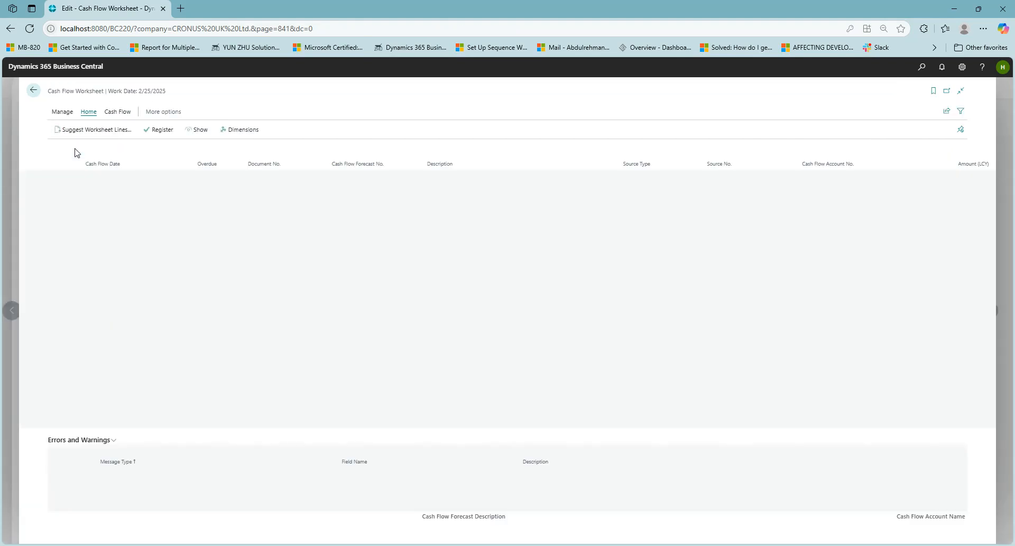
click(34, 90)
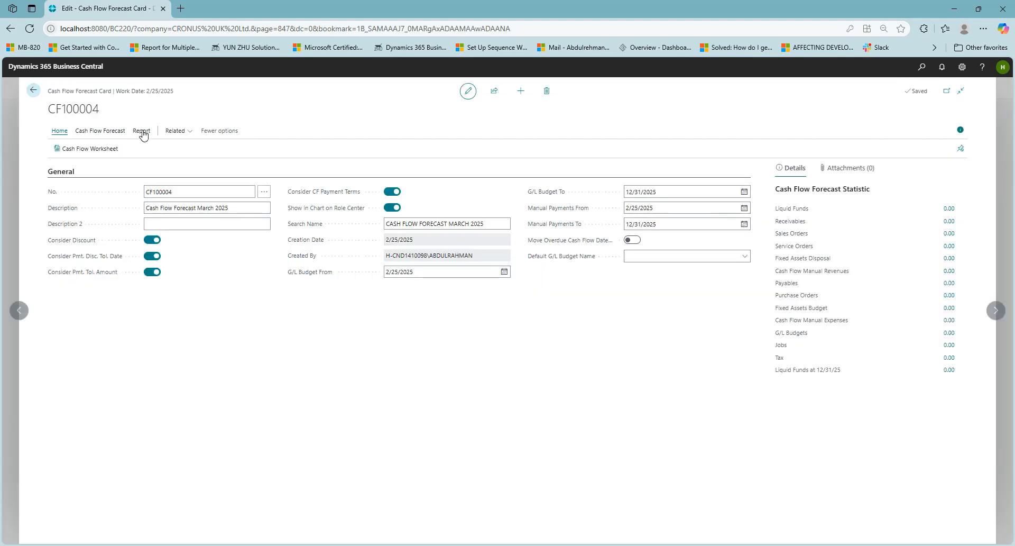
Step: Review the cash flow forecast statistics of CF100004 once more and close them
click(100, 131)
click(72, 149)
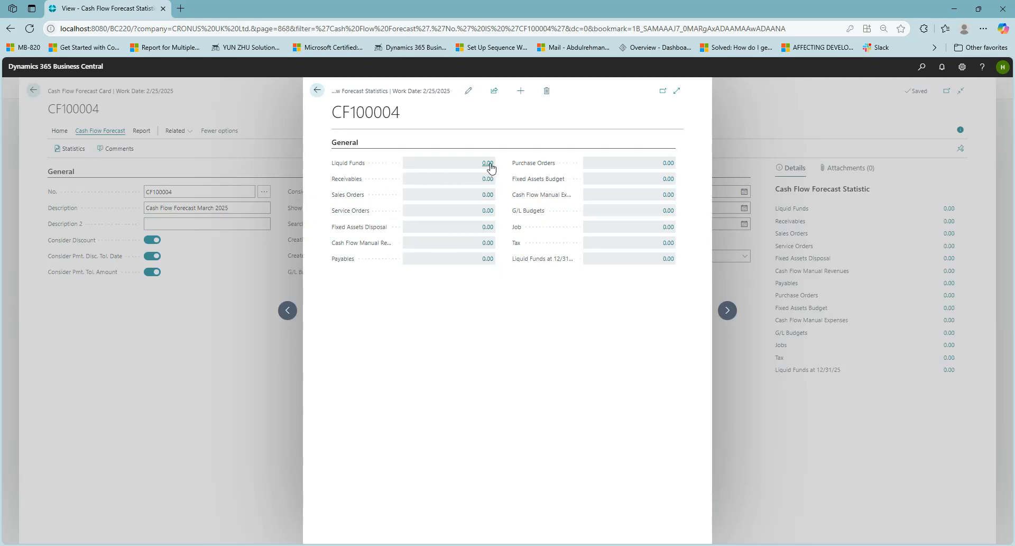
click(317, 90)
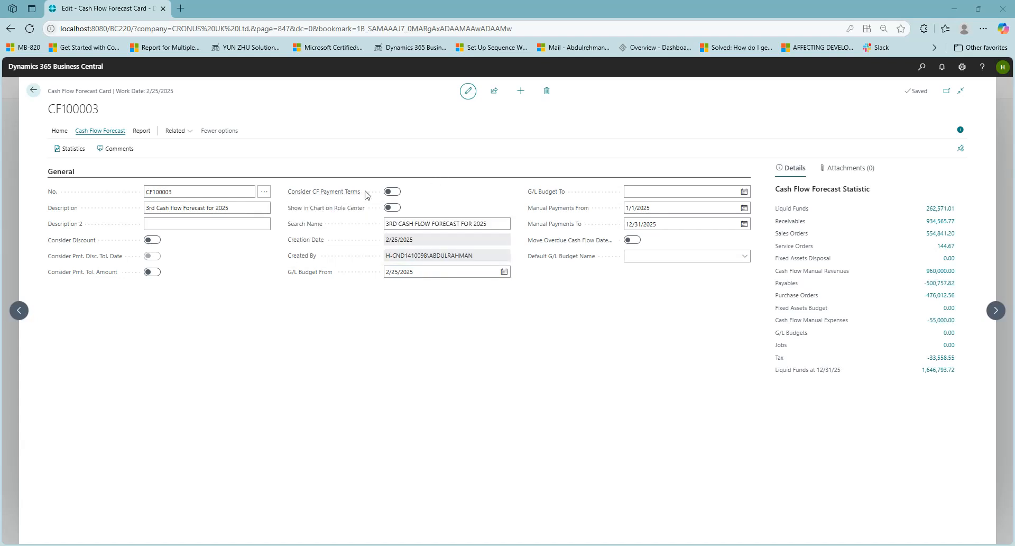
Step: Suggest worksheet lines for forecast CF100003 with the last used options, additionally including Azure AI Forecast as a source type
click(393, 192)
click(393, 193)
click(62, 132)
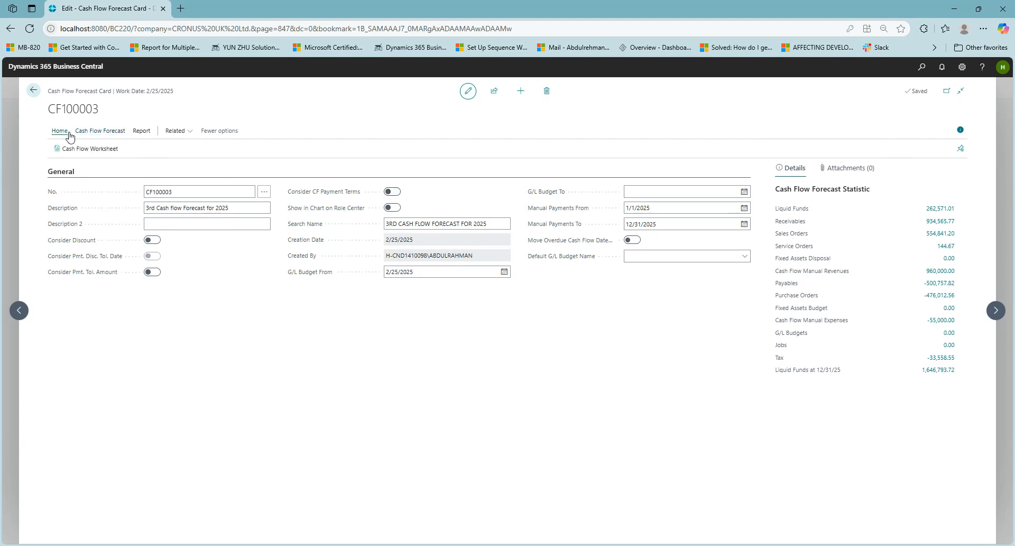
click(86, 151)
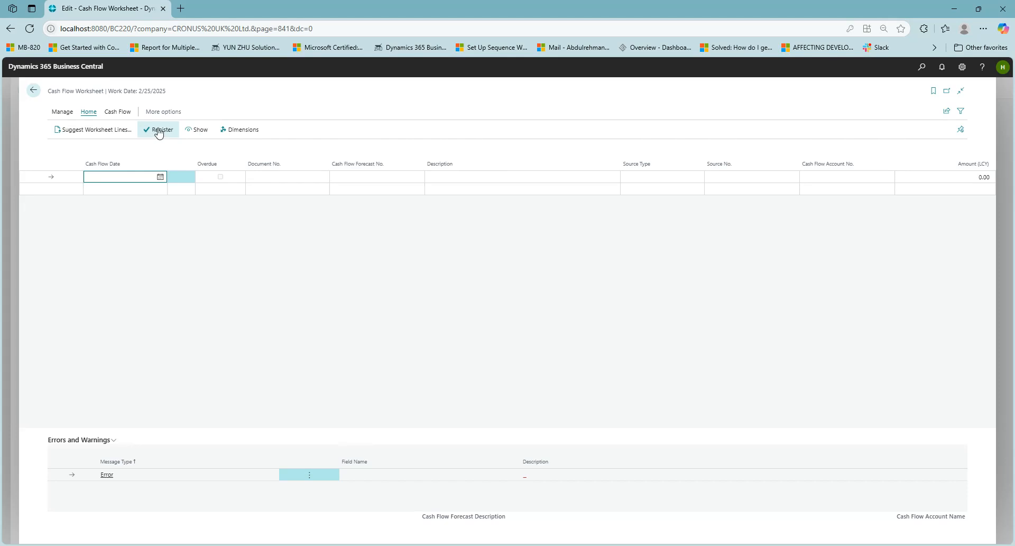
click(83, 129)
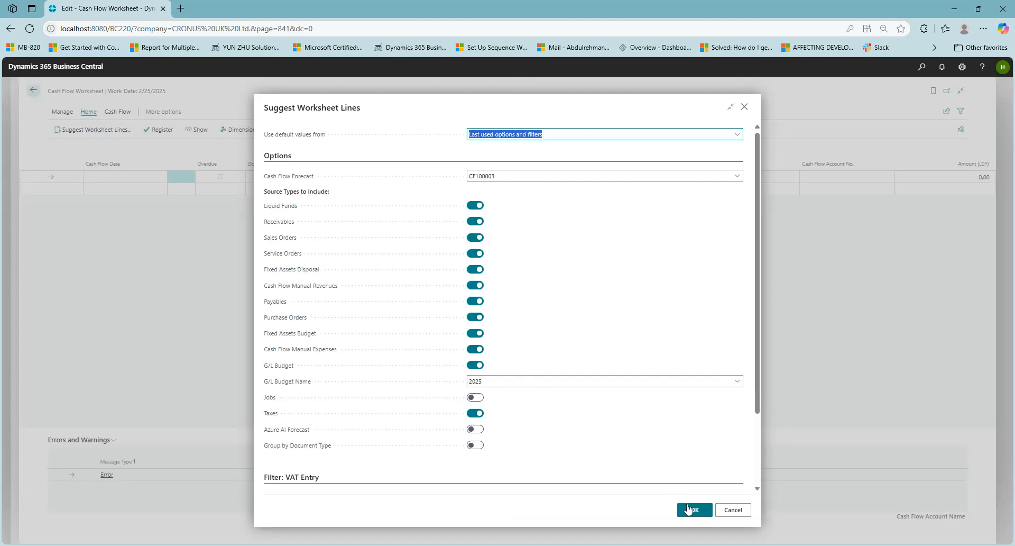
click(475, 429)
click(693, 509)
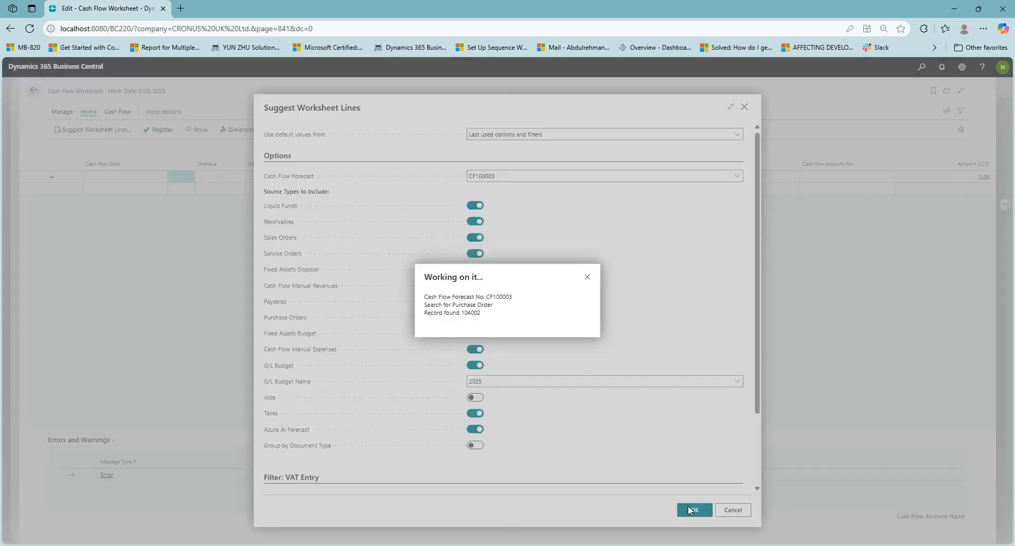
scroll(156, 187, down, 1)
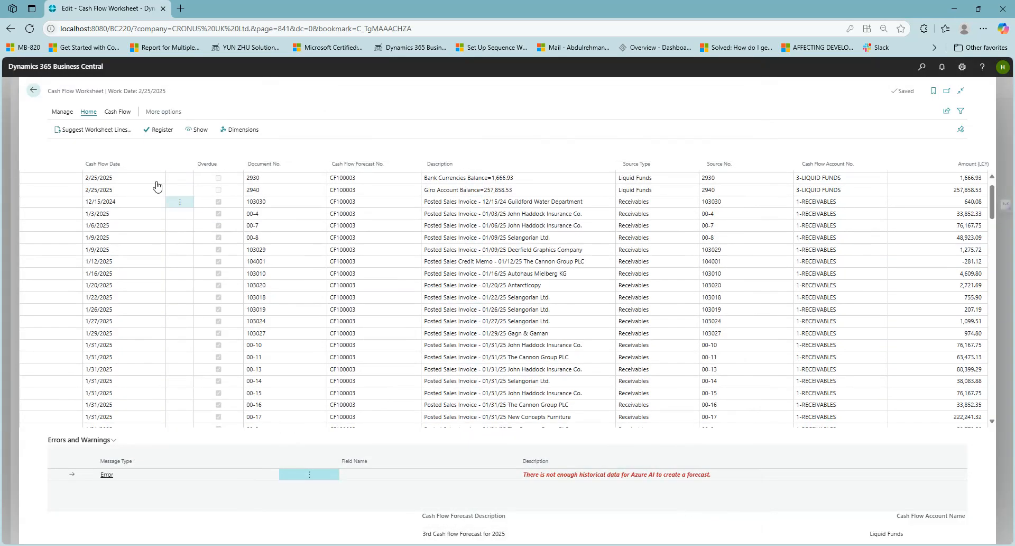
Step: Register the suggested worksheet lines for forecast CF100003
click(158, 133)
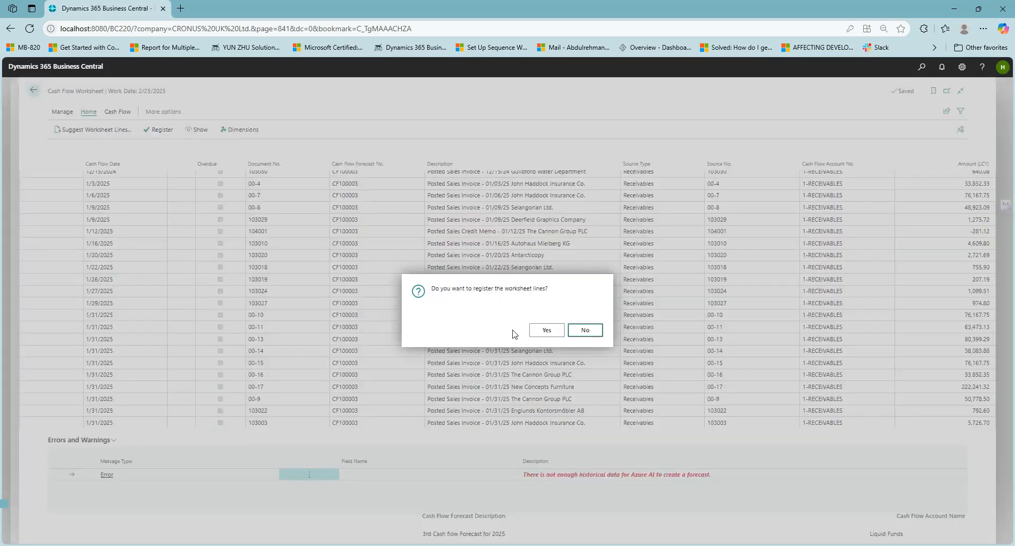
click(534, 332)
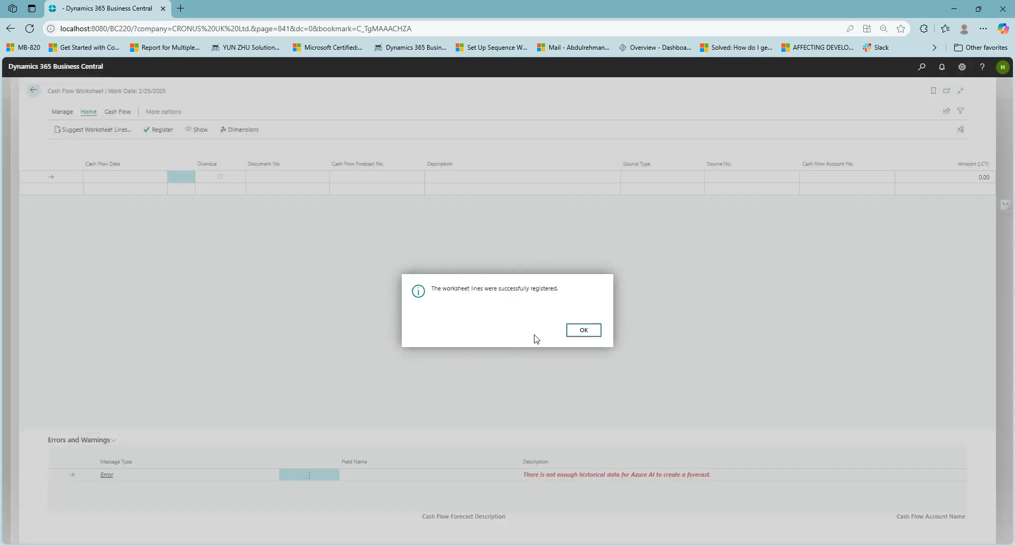
click(586, 332)
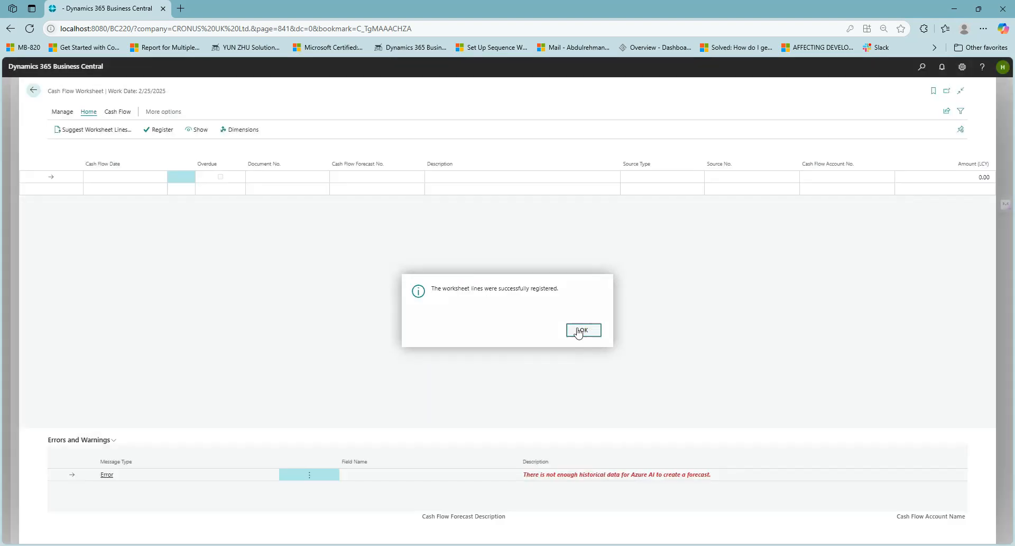
Step: Review the forecast statistics of CF100003, drill down to the cash flow ledger entries behind an amount, and return to the card
click(34, 91)
click(100, 131)
click(72, 148)
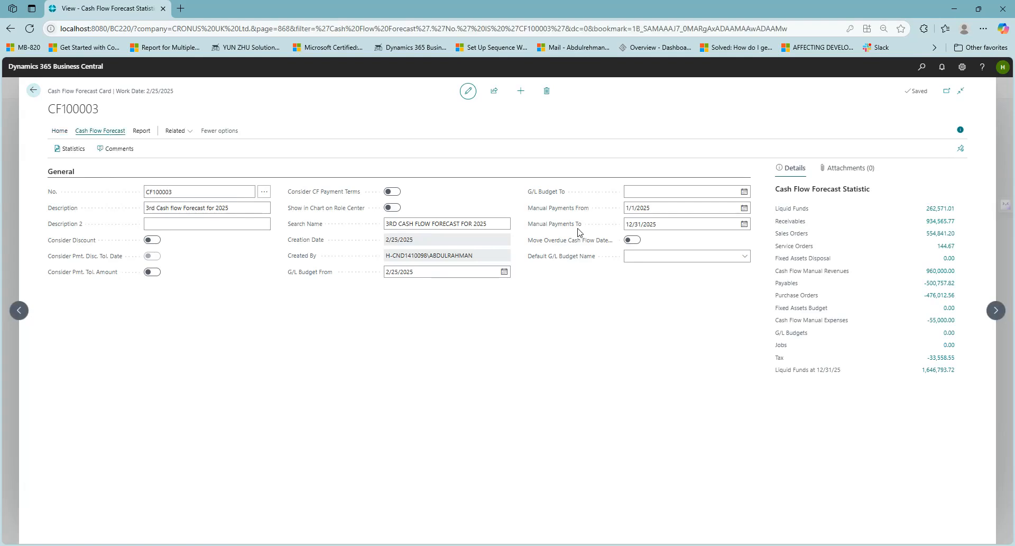
click(480, 187)
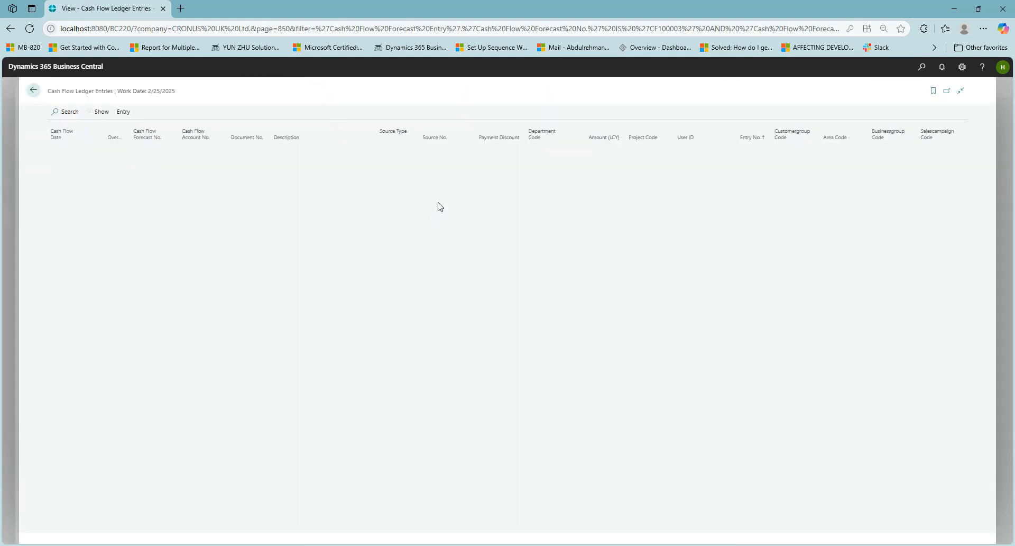
click(34, 90)
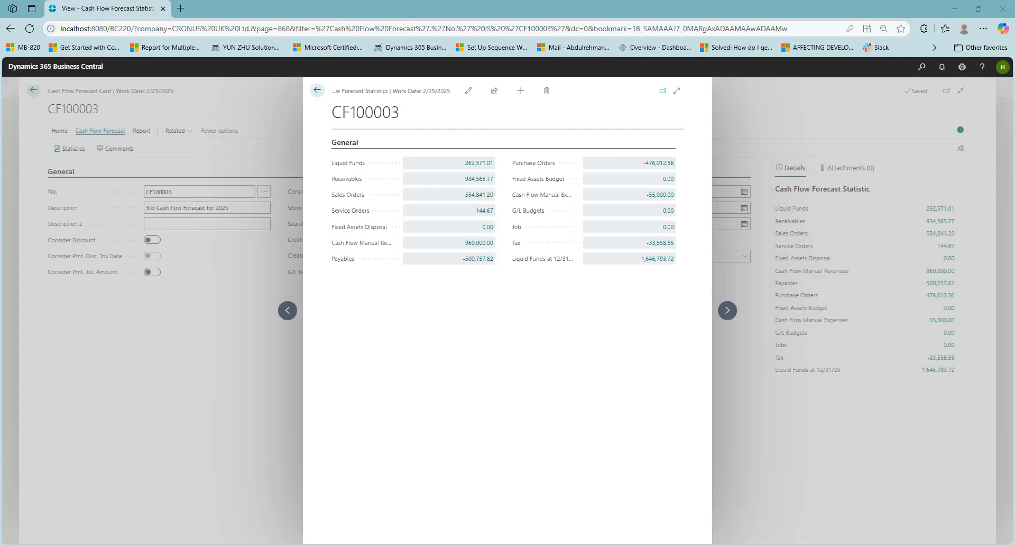
key(Escape)
Step: Open CF Availability by Periods for CF100003, view it by Month and examine the monthly 2025 cash flow amounts
click(141, 131)
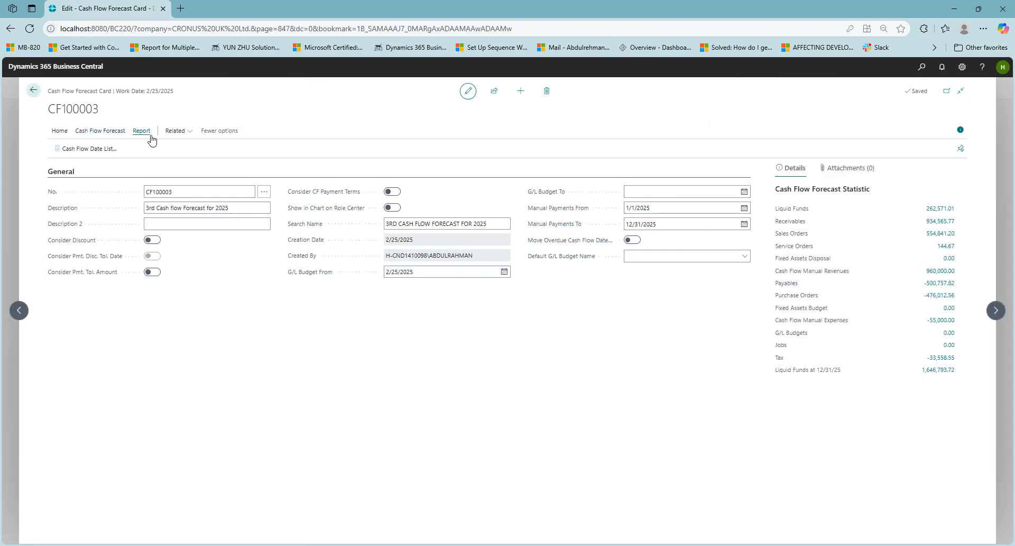
click(168, 132)
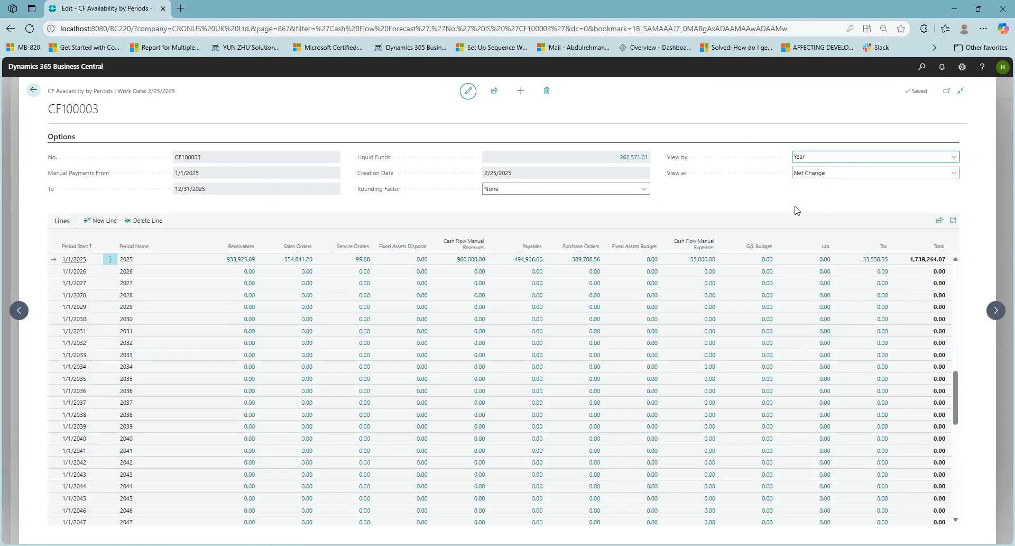
click(804, 199)
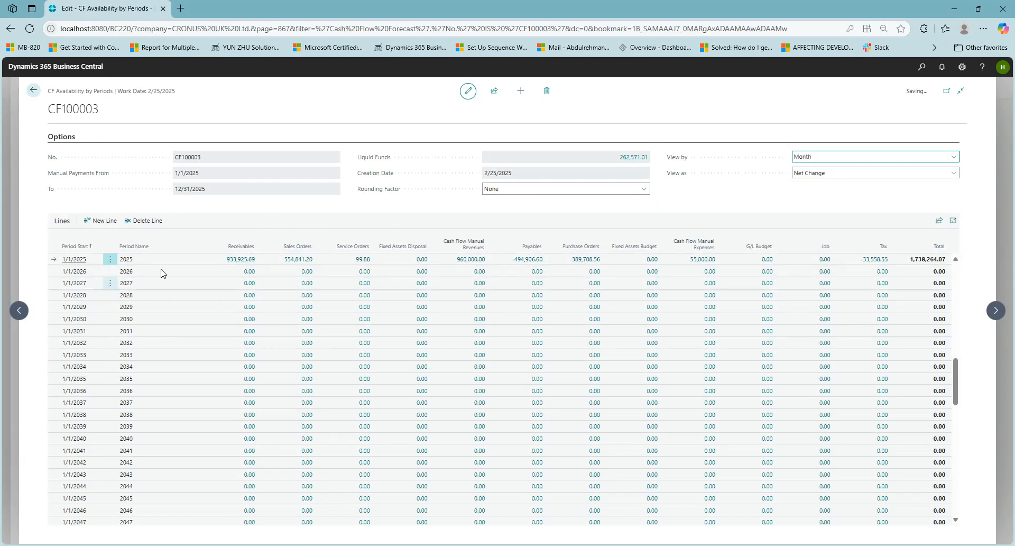
scroll(207, 317, up, 1)
scroll(275, 318, up, 1)
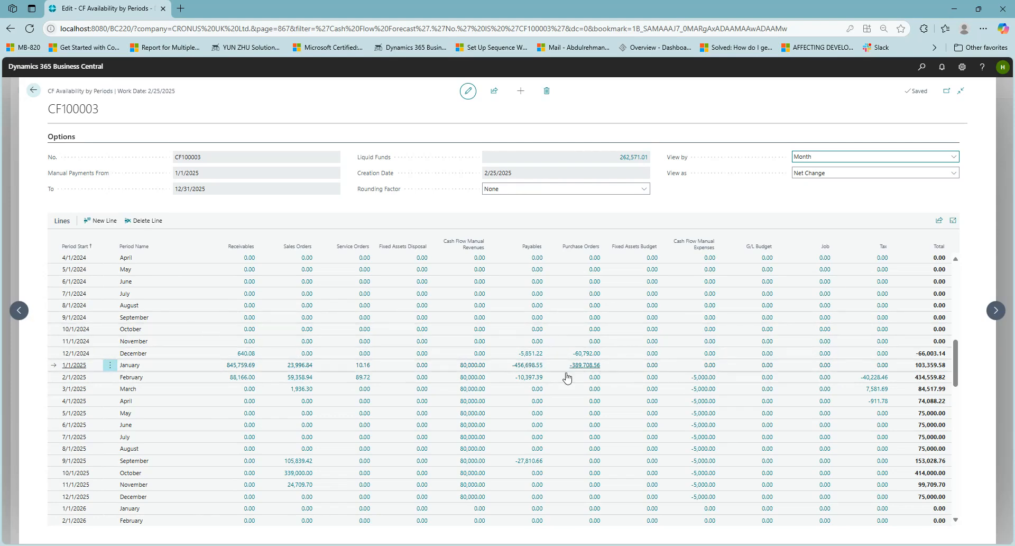
scroll(937, 336, down, 1)
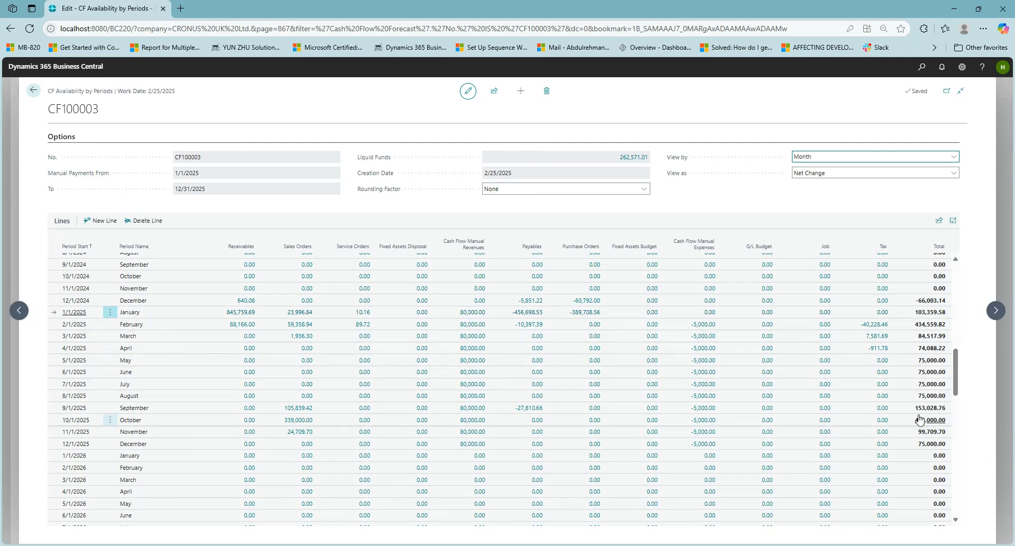
Step: Look up the cash flow ledger entries behind the May 2025 total, then return to the CF100003 forecast card
click(937, 363)
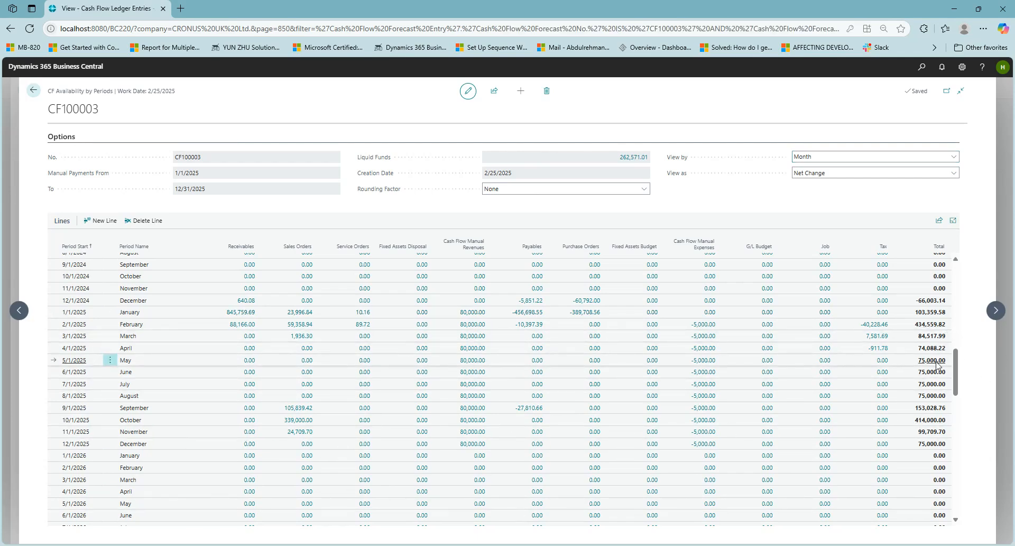
click(33, 91)
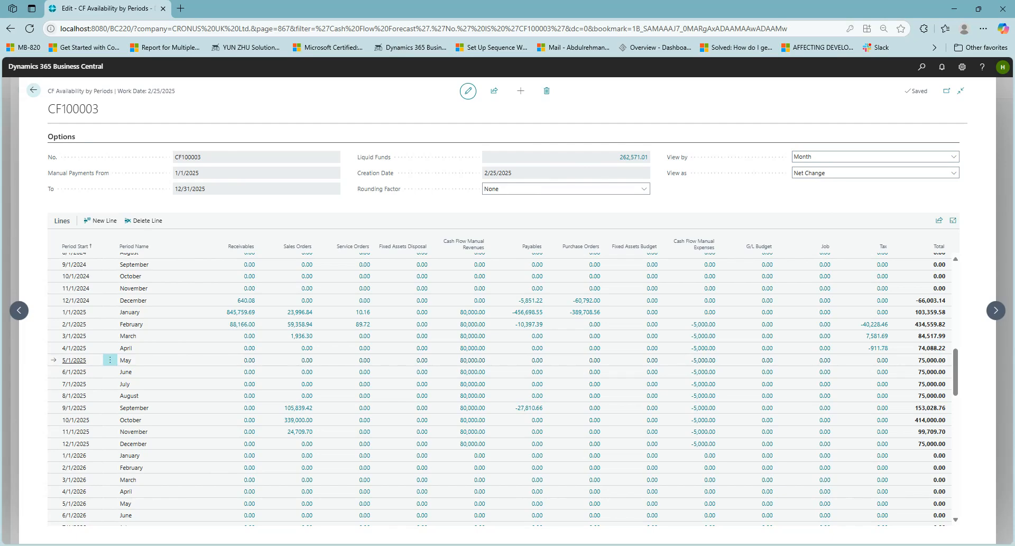
key(Escape)
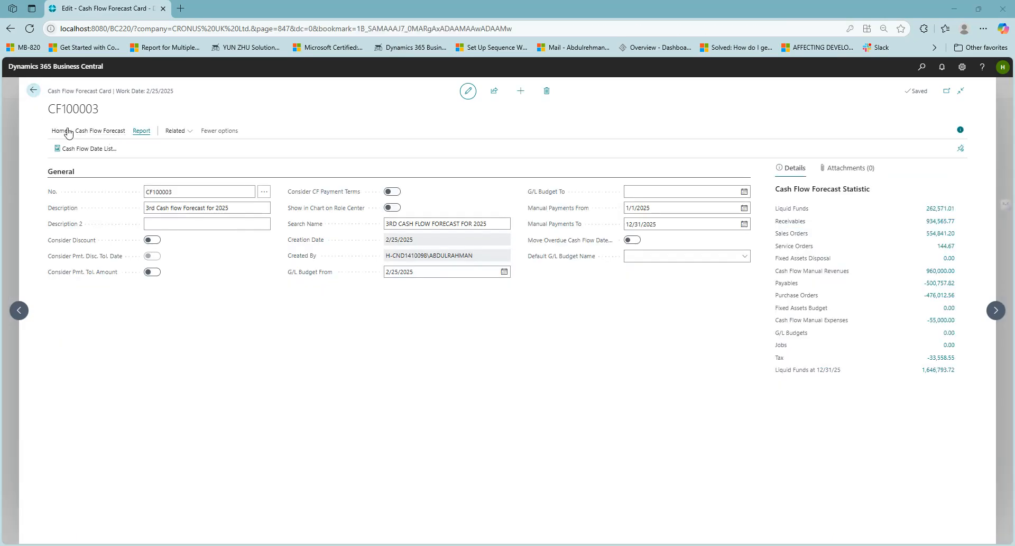
Step: Reopen forecast CF100003 from the Cash Flow Forecasts list and preview its Cash Flow Date List report
click(33, 89)
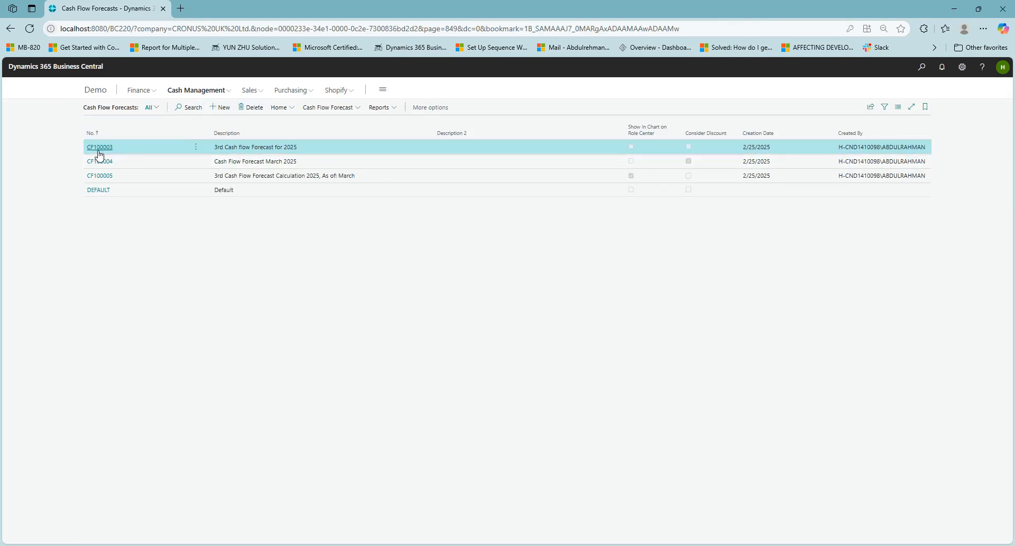
click(99, 148)
click(117, 133)
click(141, 132)
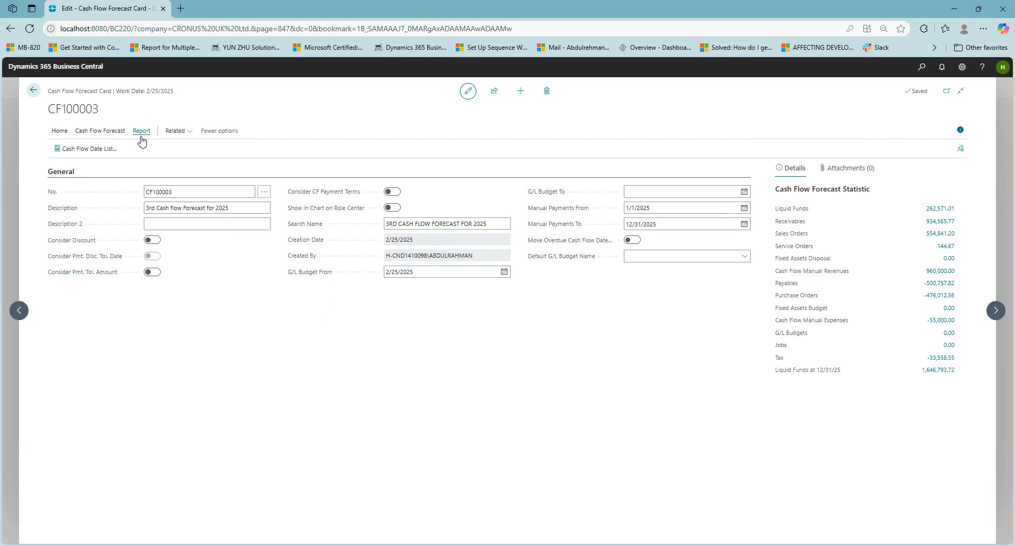
click(91, 151)
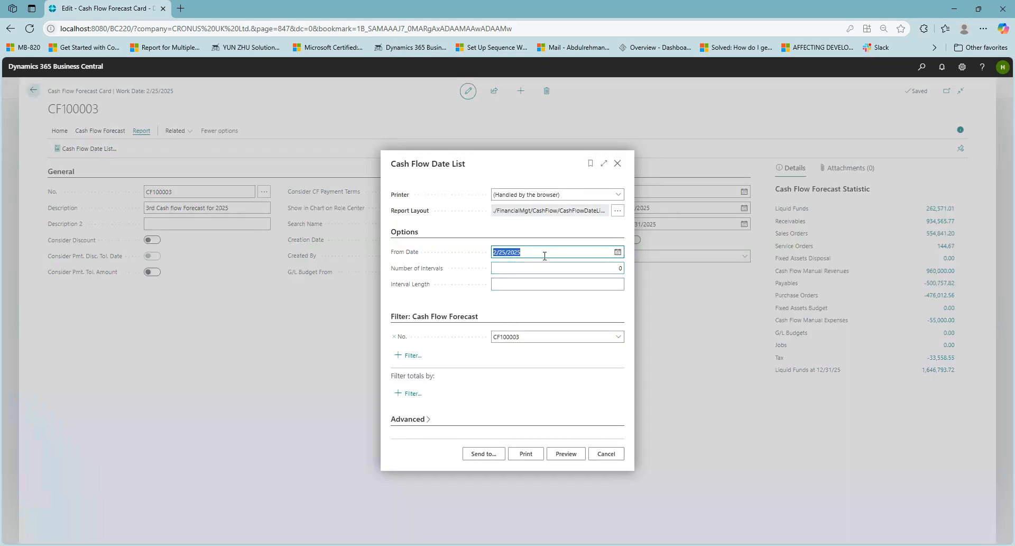
click(486, 300)
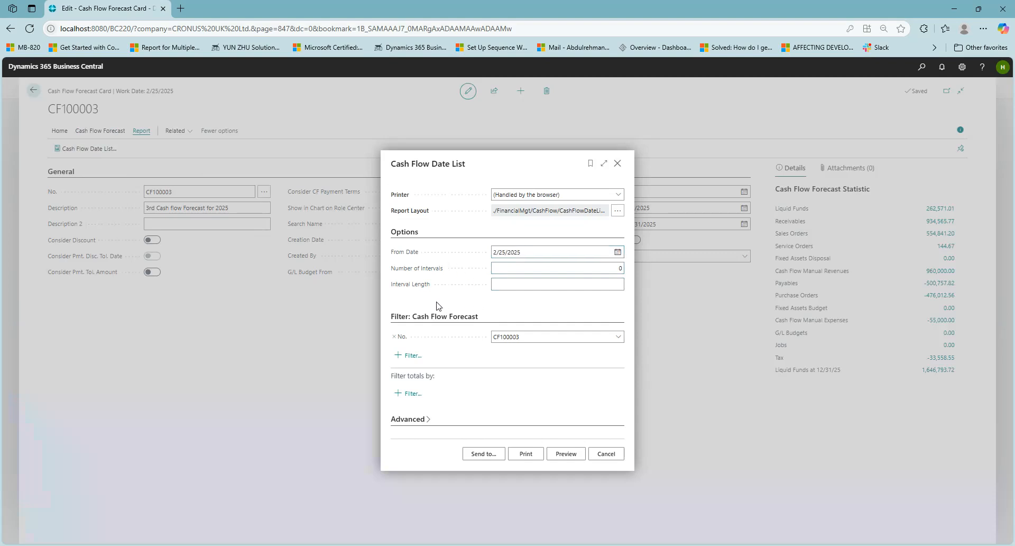
click(557, 285)
click(566, 455)
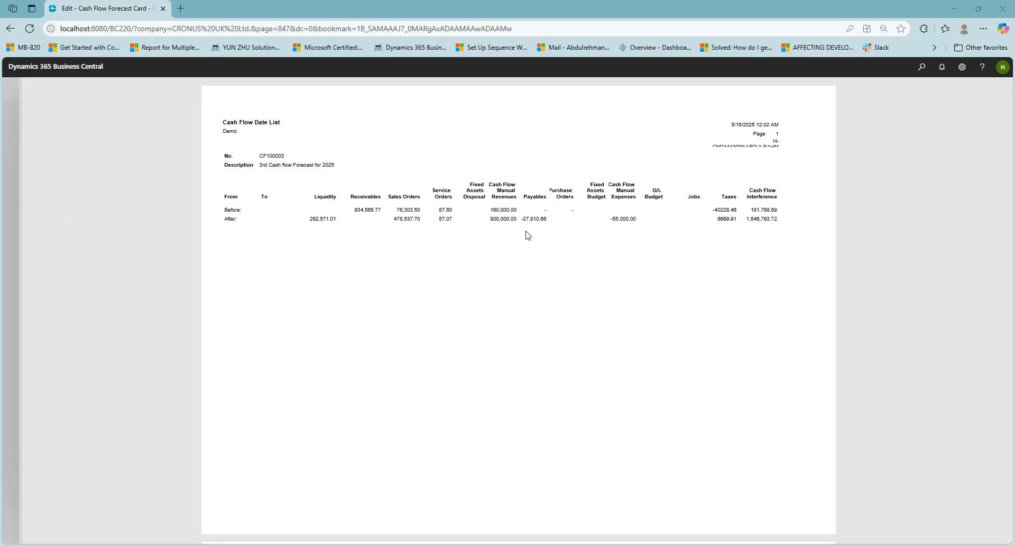
Step: Examine the pages of the Cash Flow Date List preview, then close the preview and the report request
scroll(504, 227, down, 4)
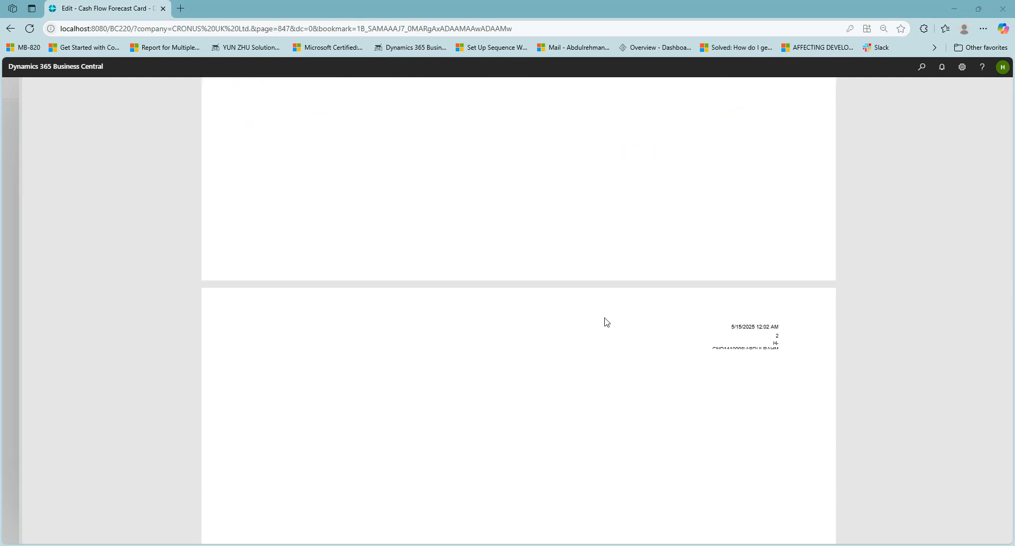
scroll(624, 327, up, 4)
click(1000, 99)
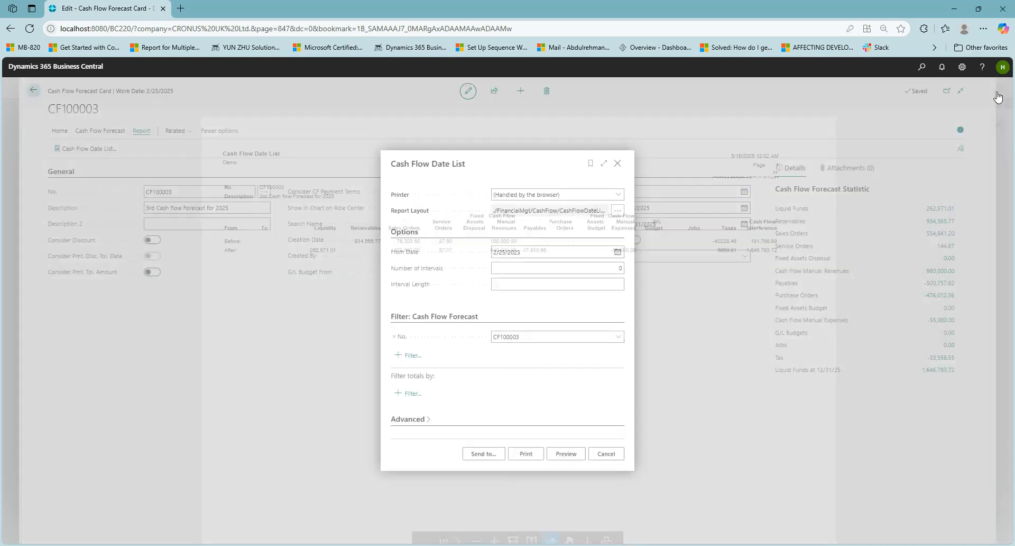
click(620, 166)
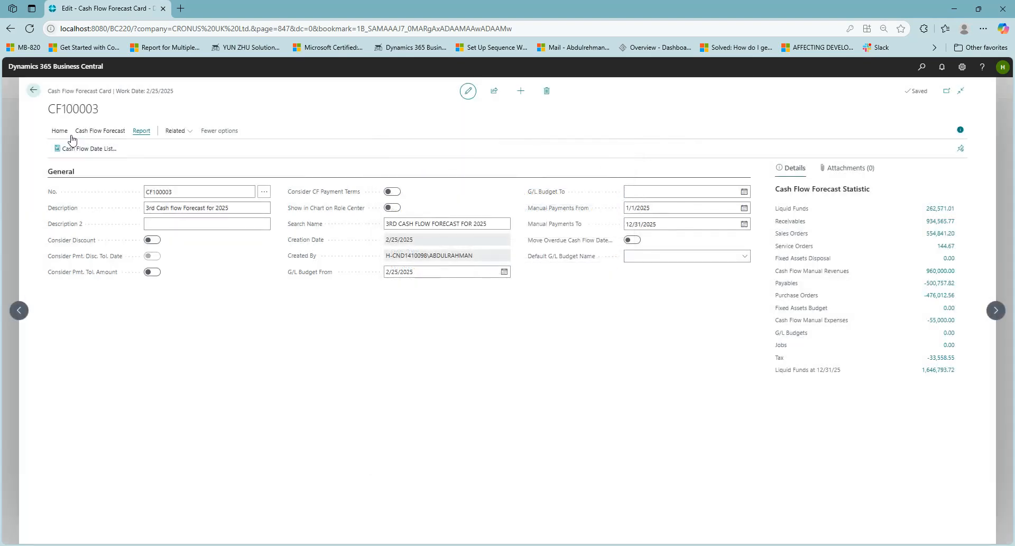